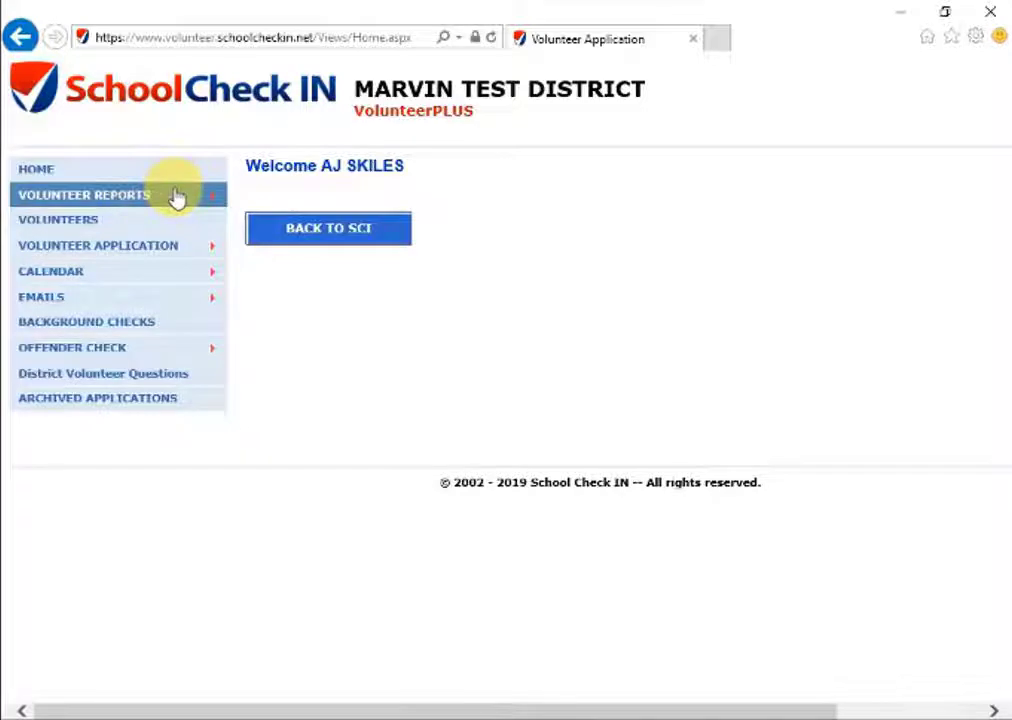
# Open the volunteer Reports page and set the report's date range to today.
pyautogui.click(176, 197)
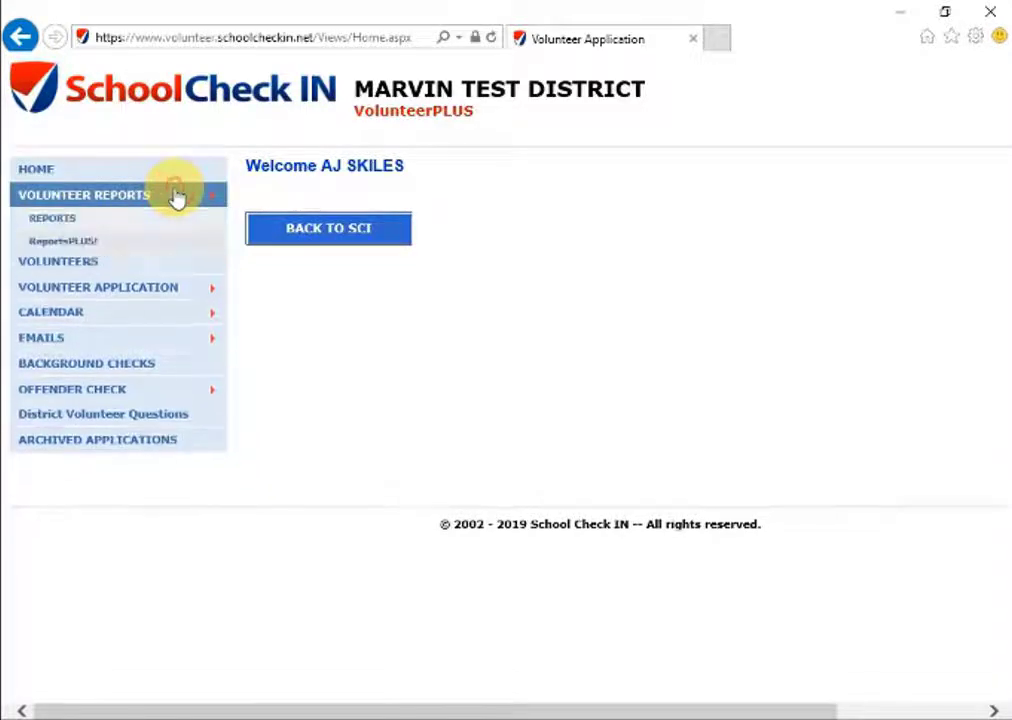
pyautogui.click(84, 223)
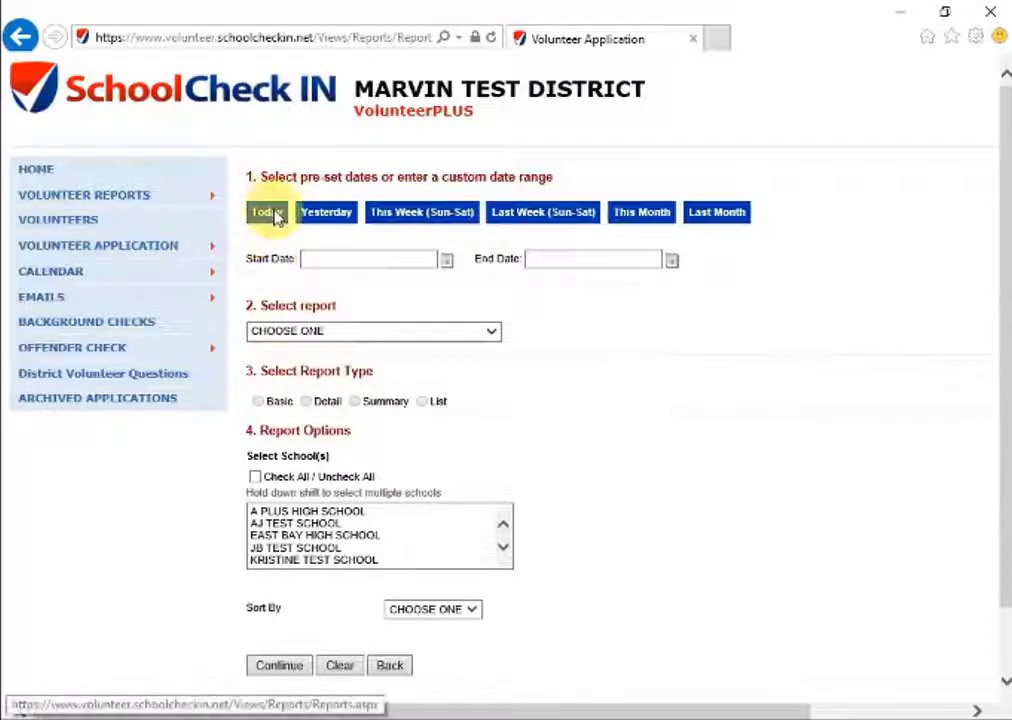
pyautogui.click(448, 262)
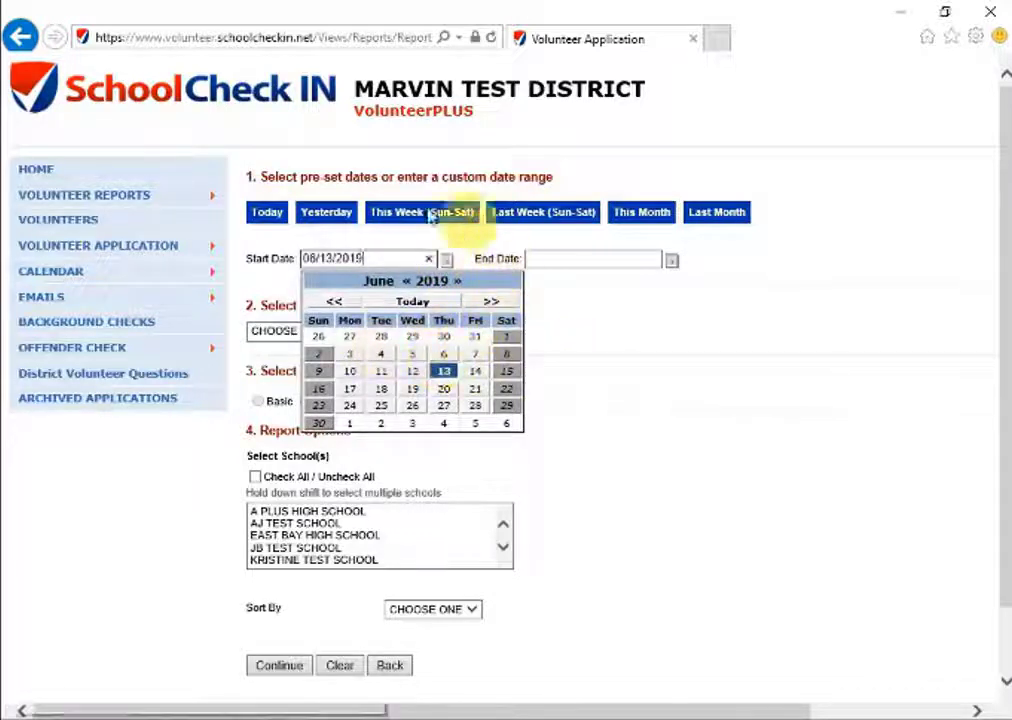
pyautogui.click(270, 213)
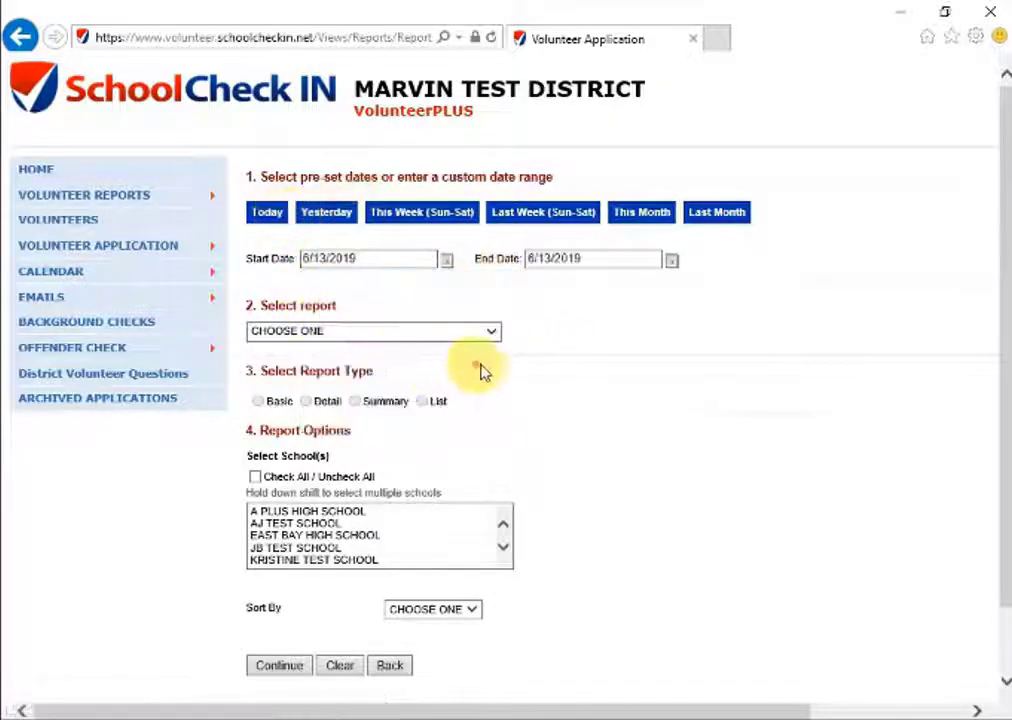
# Choose the VOLUNTEER HOURS report with the Basic report type.
pyautogui.click(350, 337)
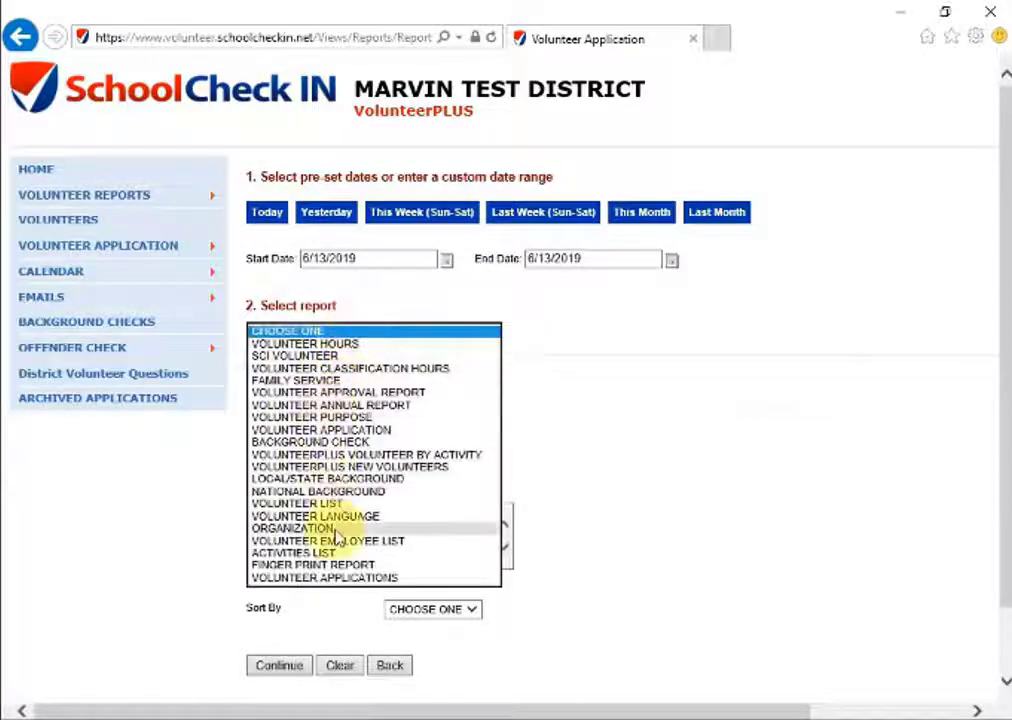
pyautogui.click(338, 335)
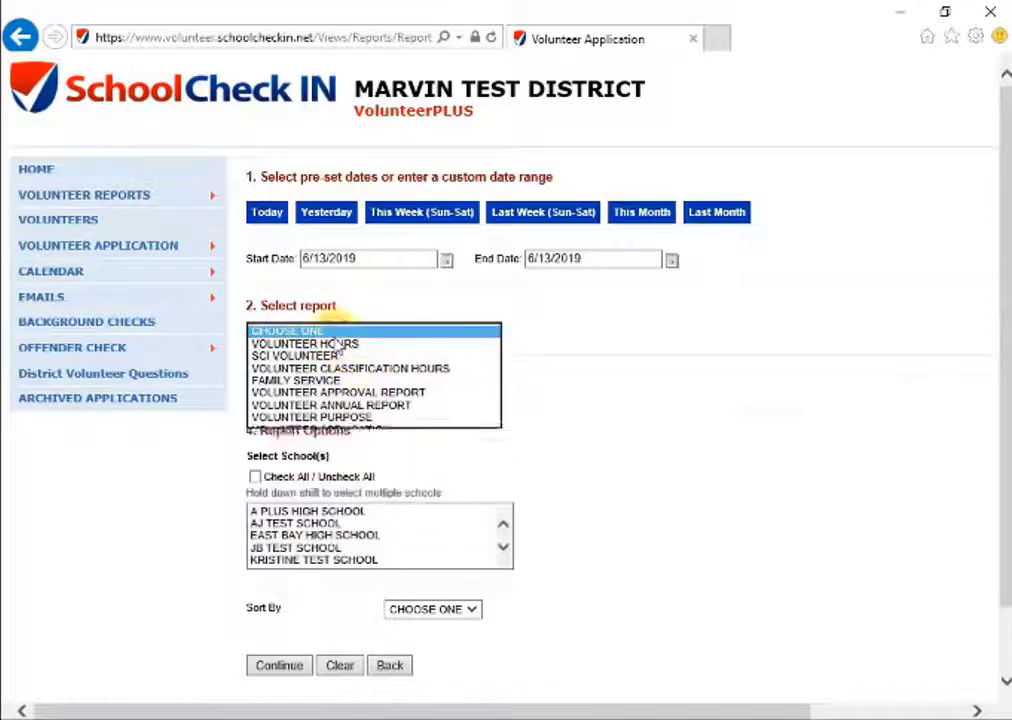
pyautogui.click(336, 340)
pyautogui.click(332, 343)
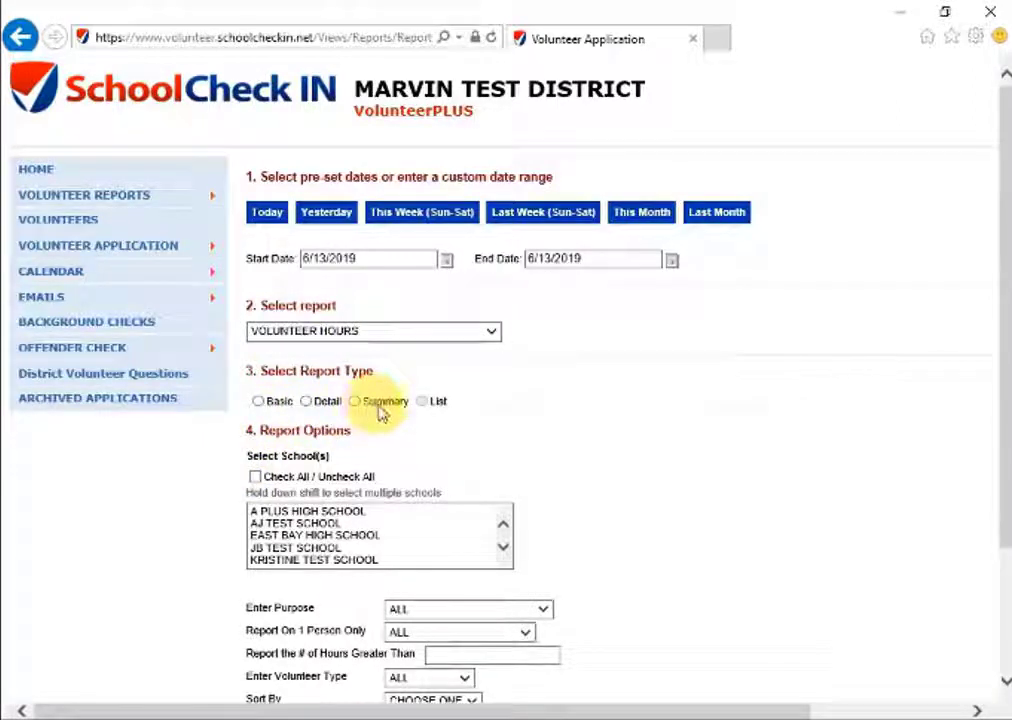
pyautogui.click(260, 400)
# Select SCHOOL CHECK IN ACADEMY as the report's school and continue to the report output choices.
pyautogui.scroll(-3, 413, 524)
pyautogui.scroll(-3, 488, 473)
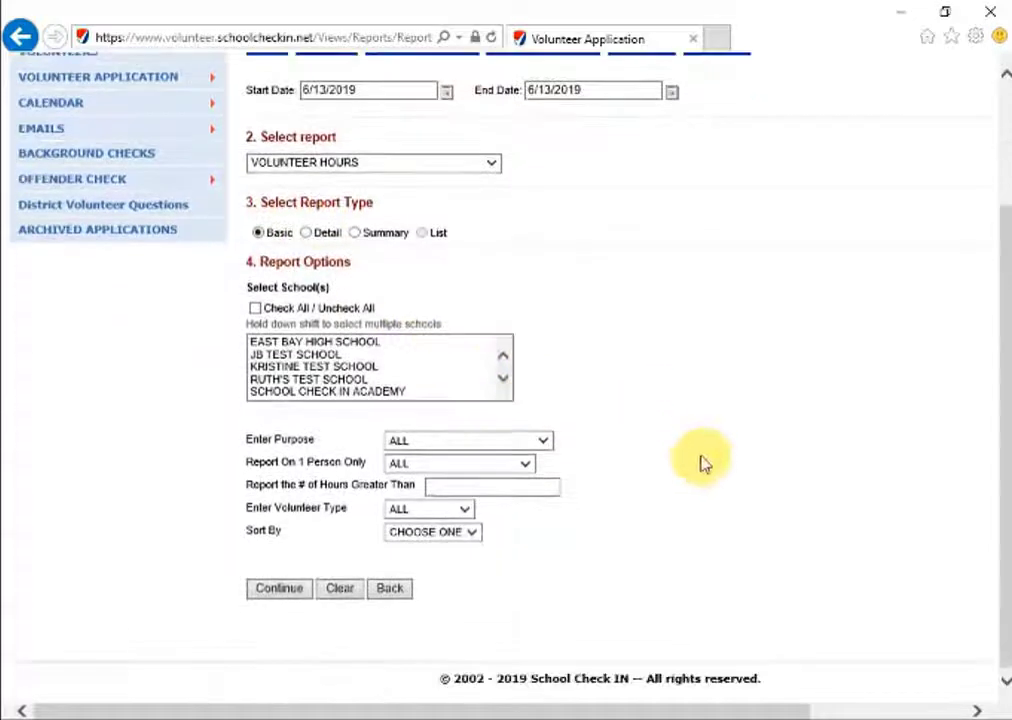
pyautogui.scroll(1, 330, 363)
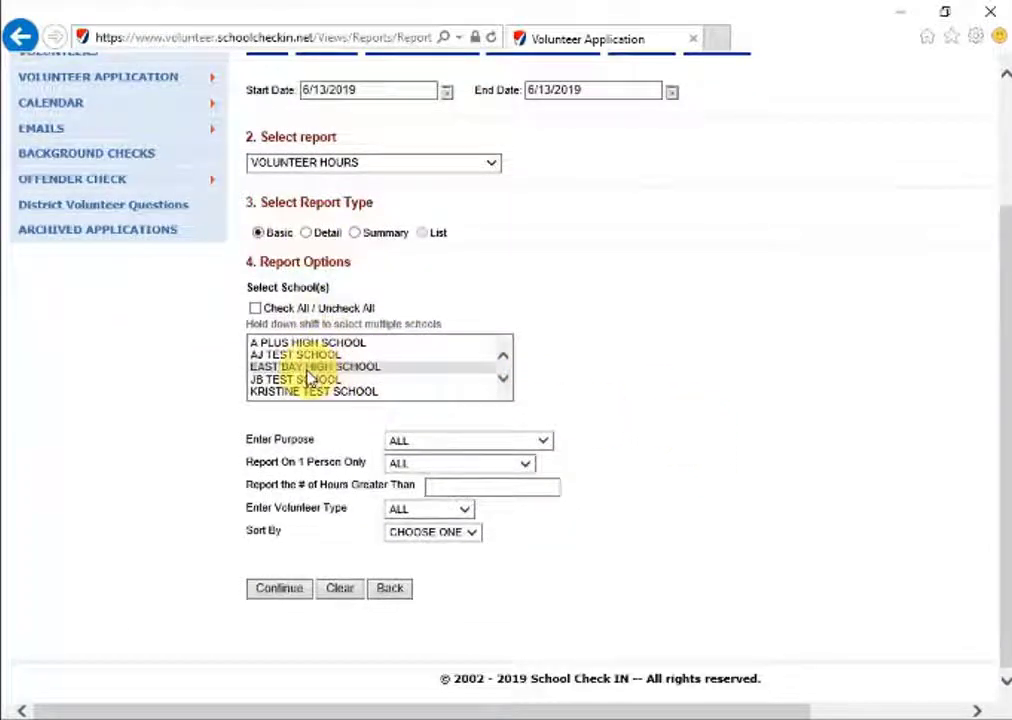
pyautogui.scroll(-1, 300, 390)
pyautogui.click(292, 392)
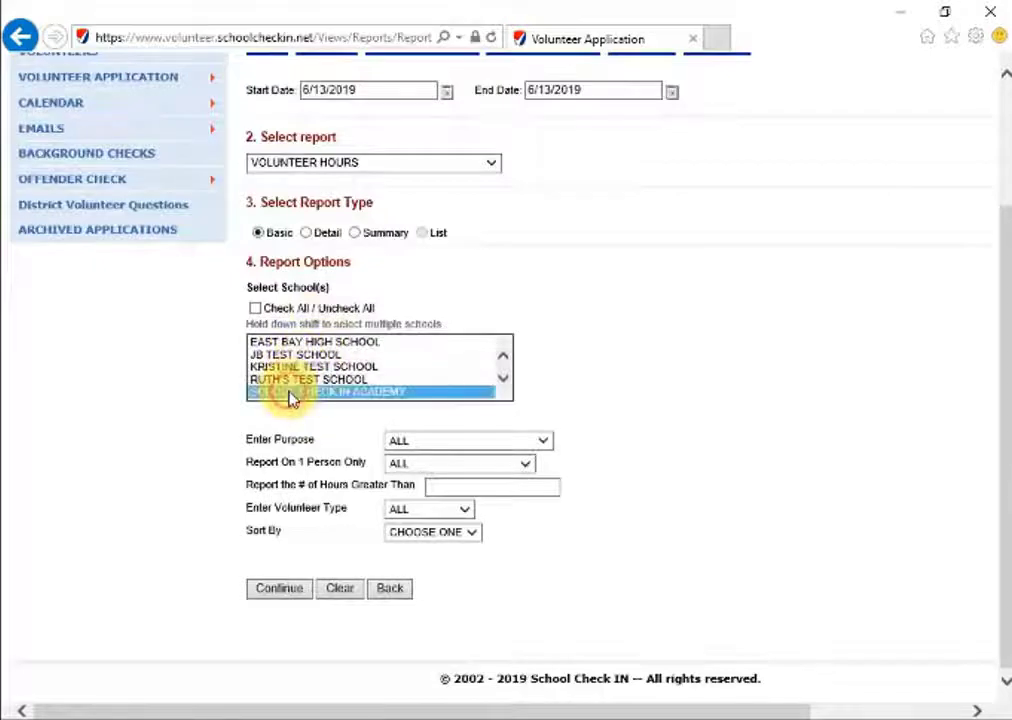
pyautogui.scroll(1, 292, 398)
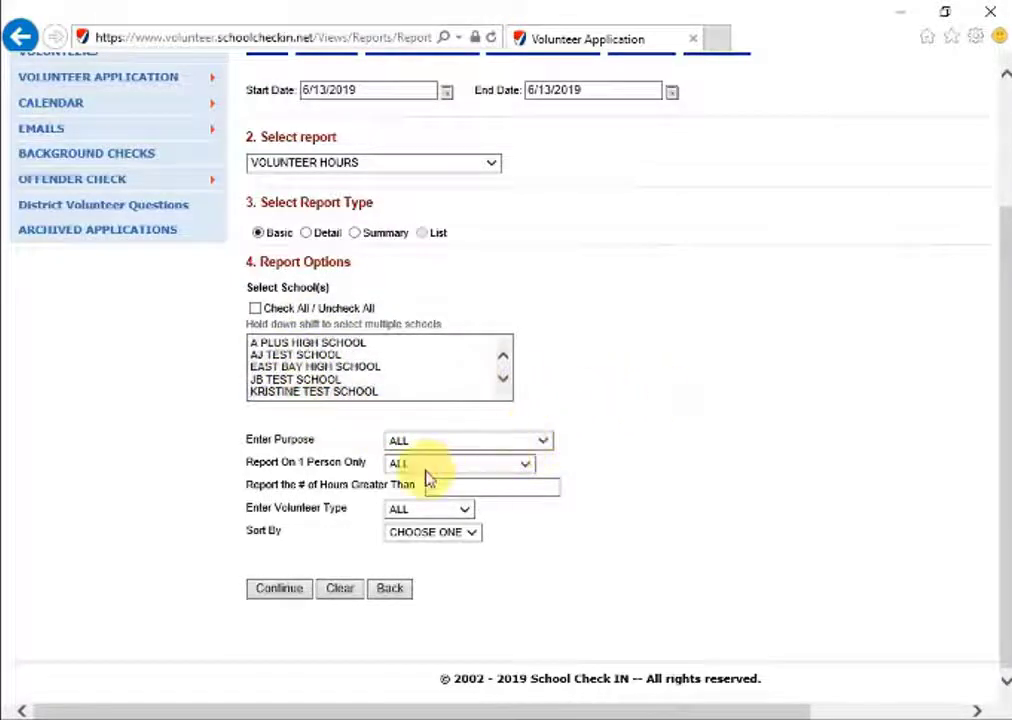
pyautogui.click(282, 590)
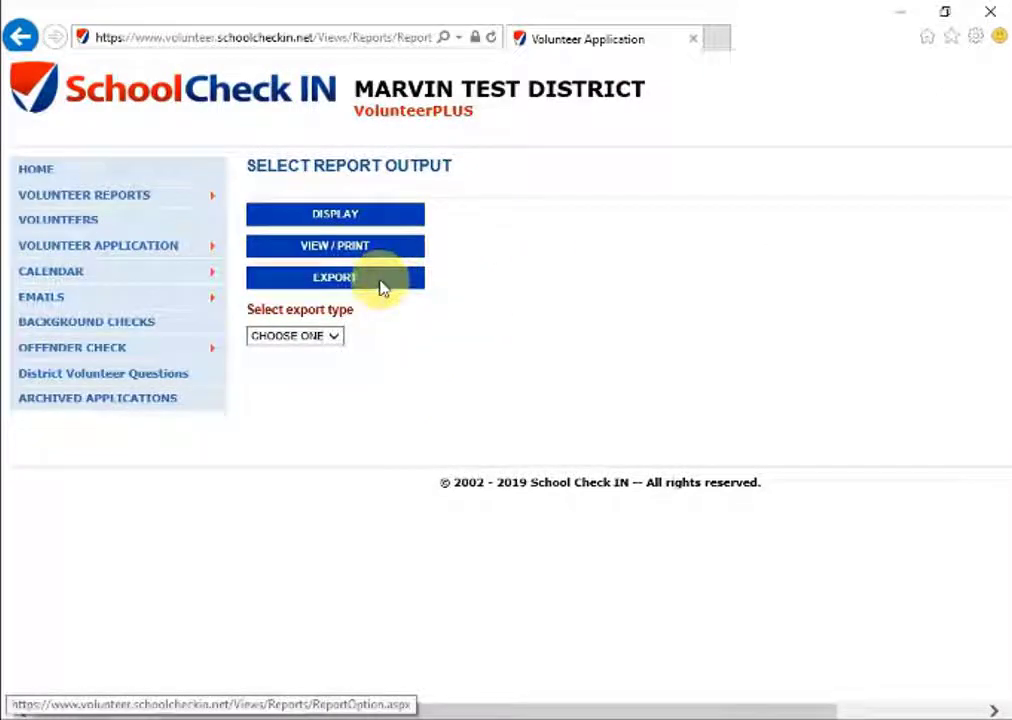
# Check the available export types, display the volunteer hours report on screen, and return to the report criteria.
pyautogui.click(322, 338)
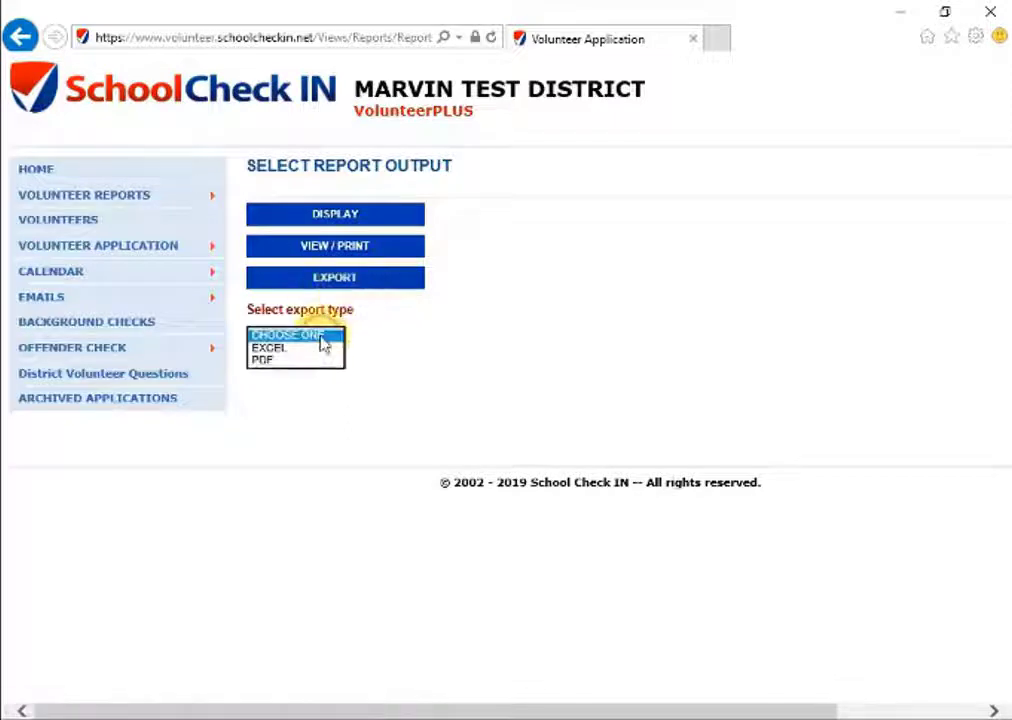
pyautogui.click(339, 203)
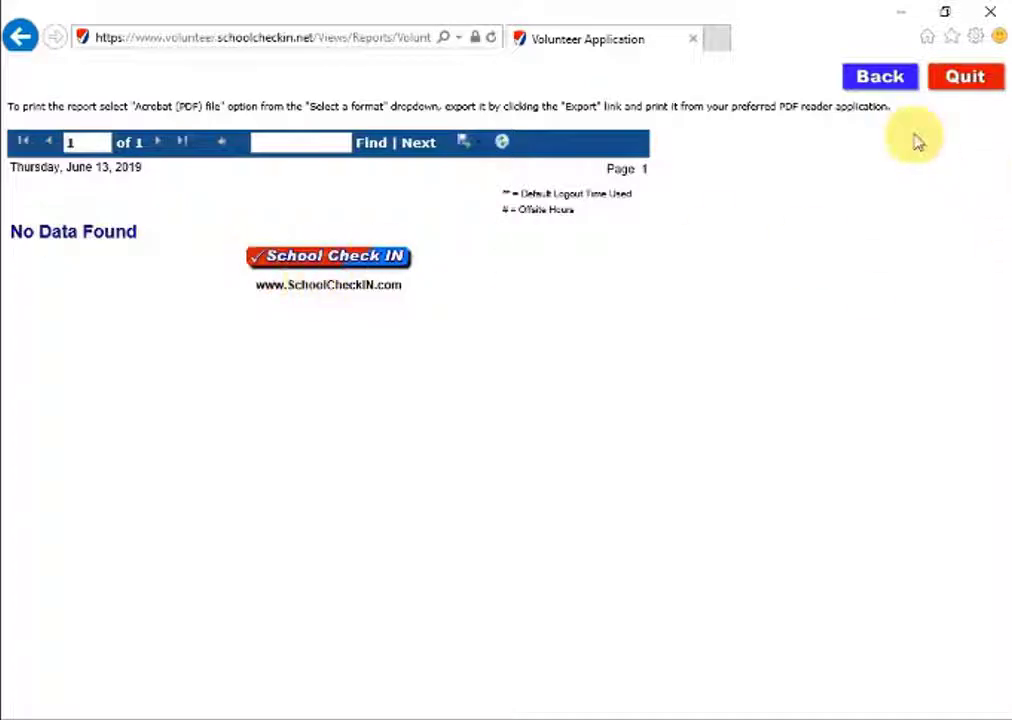
pyautogui.click(881, 80)
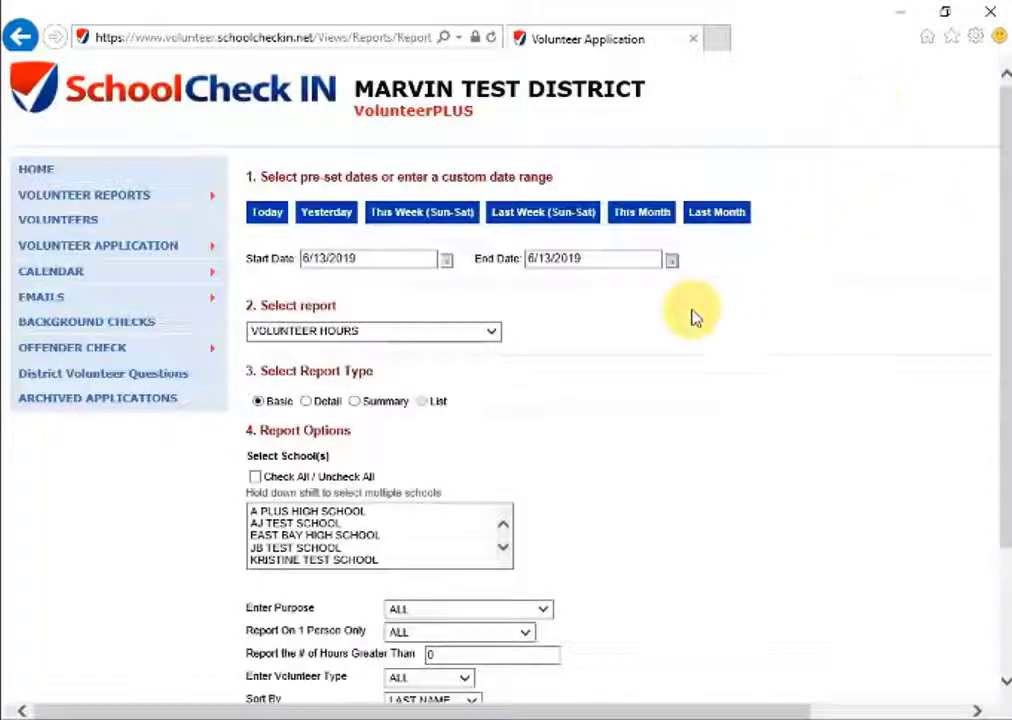
# Open the ReportsPLUS stored volunteer report setup and examine its report, school, frequency and schedule fields.
pyautogui.click(152, 197)
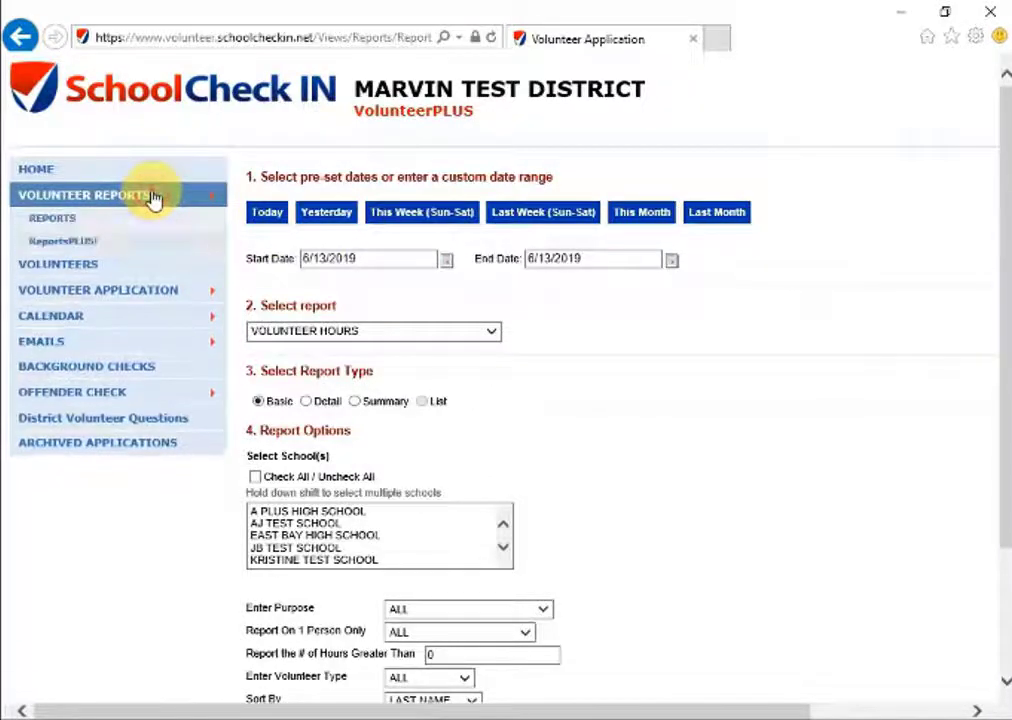
pyautogui.click(57, 244)
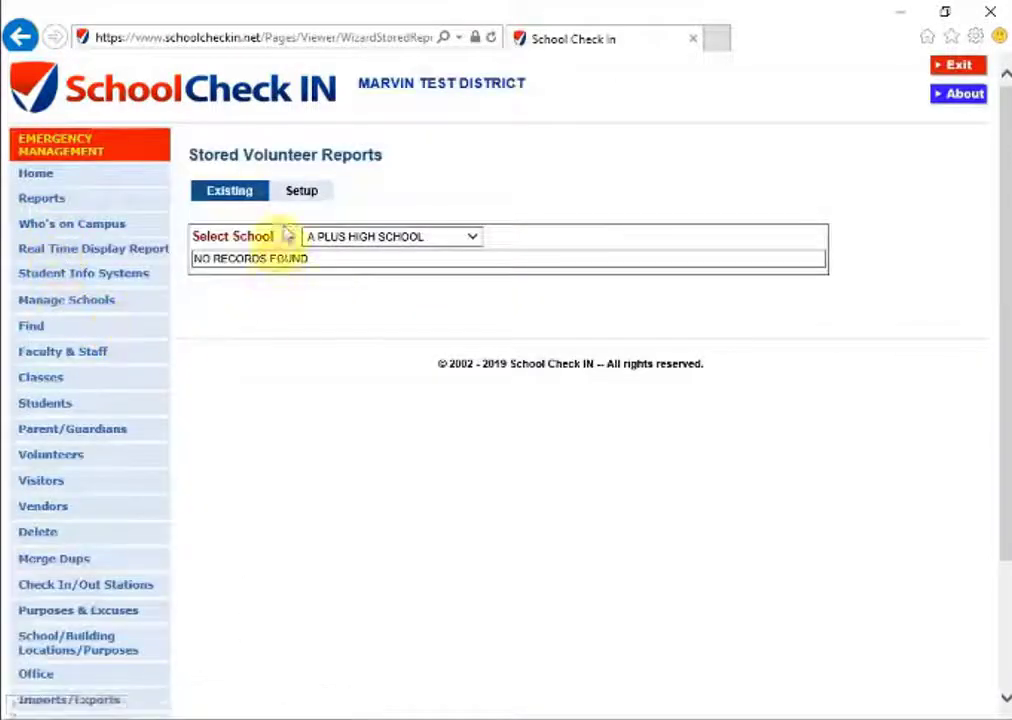
pyautogui.click(298, 192)
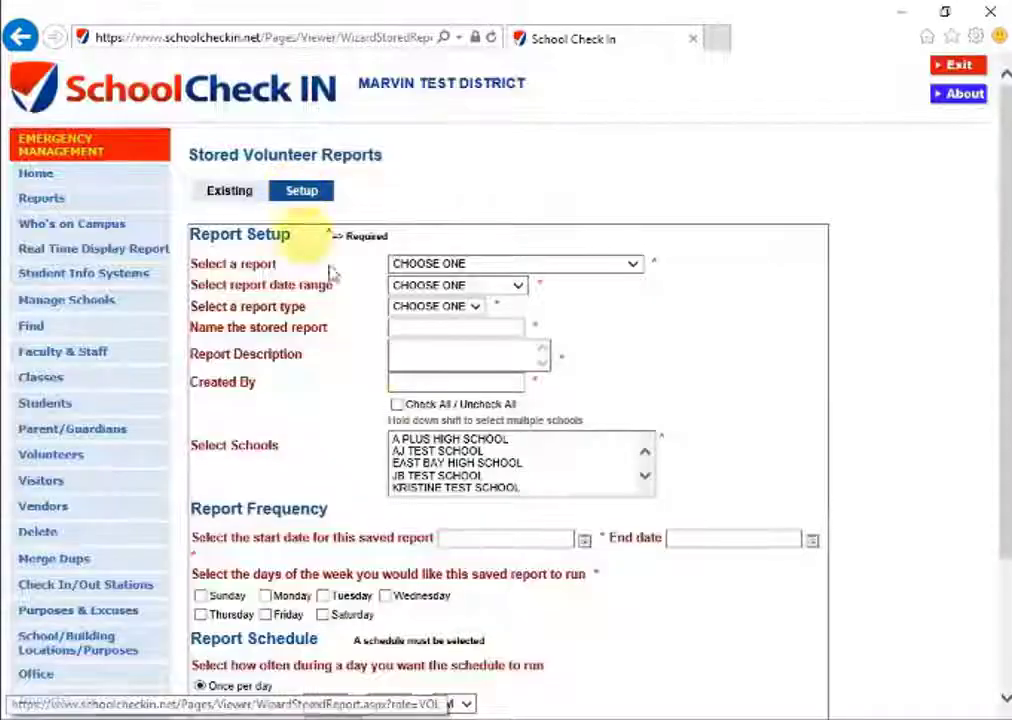
pyautogui.scroll(-2, 363, 418)
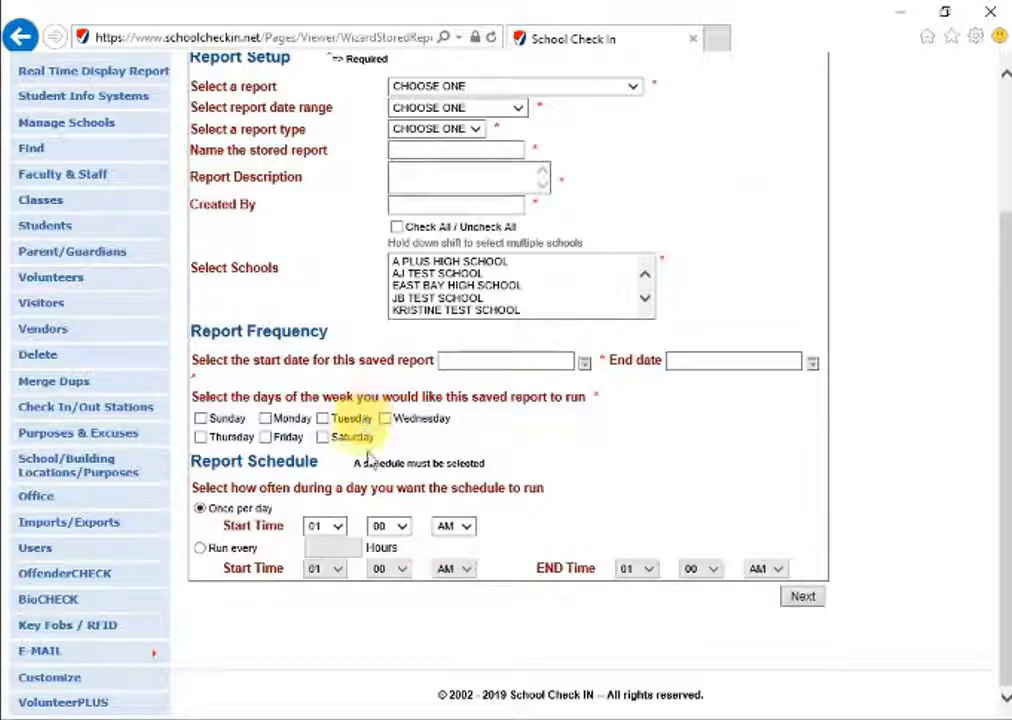
pyautogui.scroll(2, 500, 400)
pyautogui.scroll(-1, 440, 485)
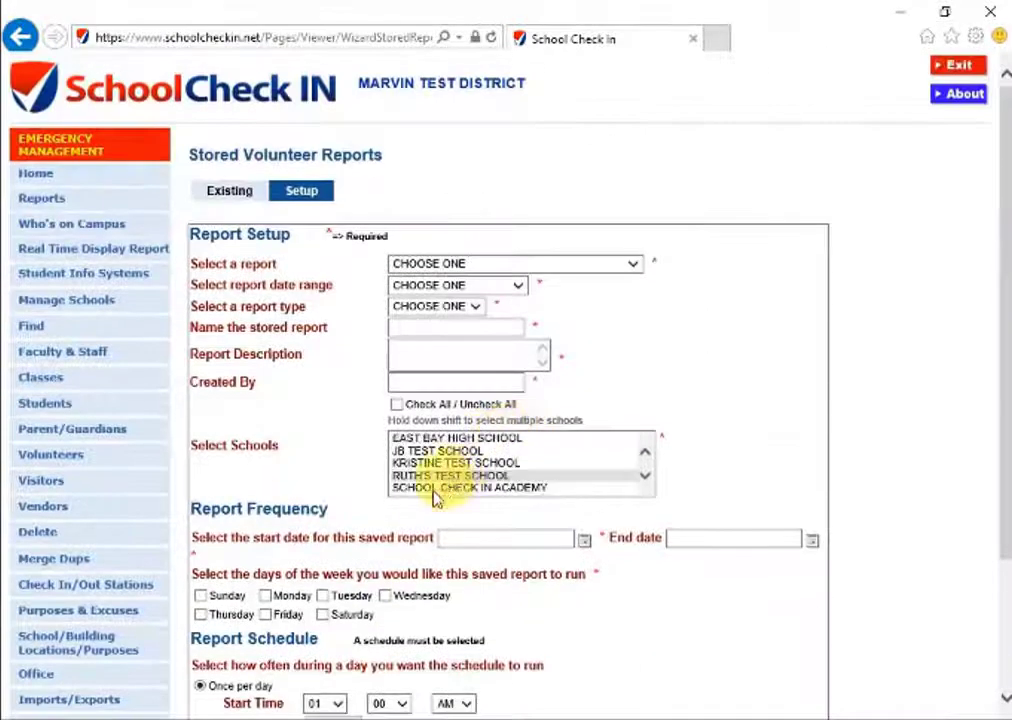
pyautogui.scroll(-2, 435, 500)
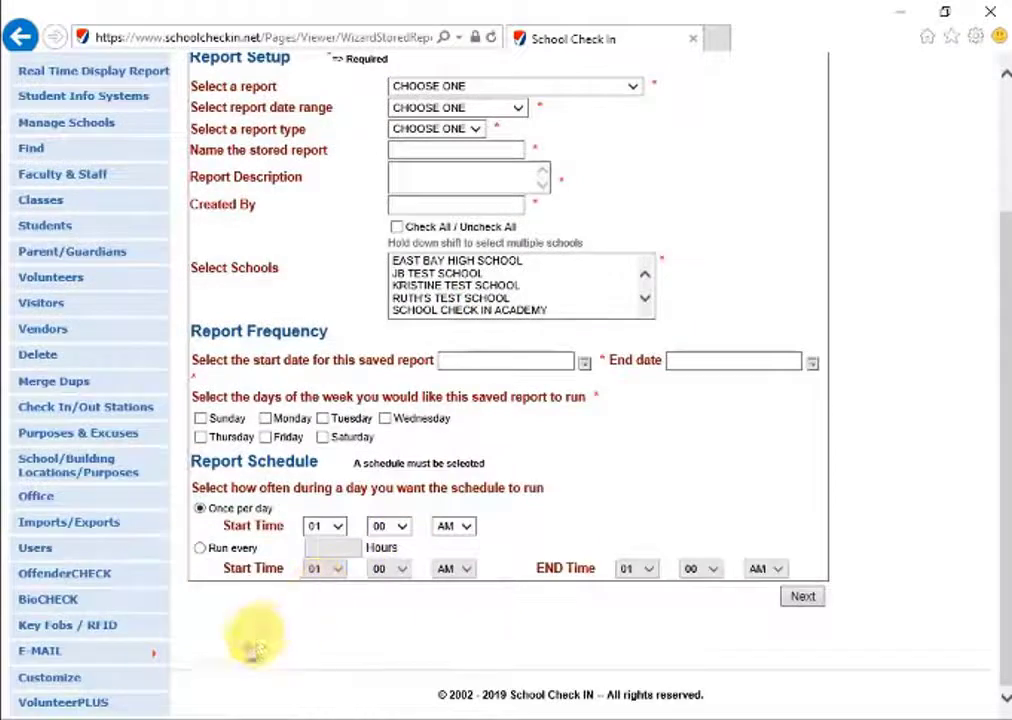
# Return to VolunteerPLUS and open the Volunteer Approval Report Header text for editing.
pyautogui.click(65, 705)
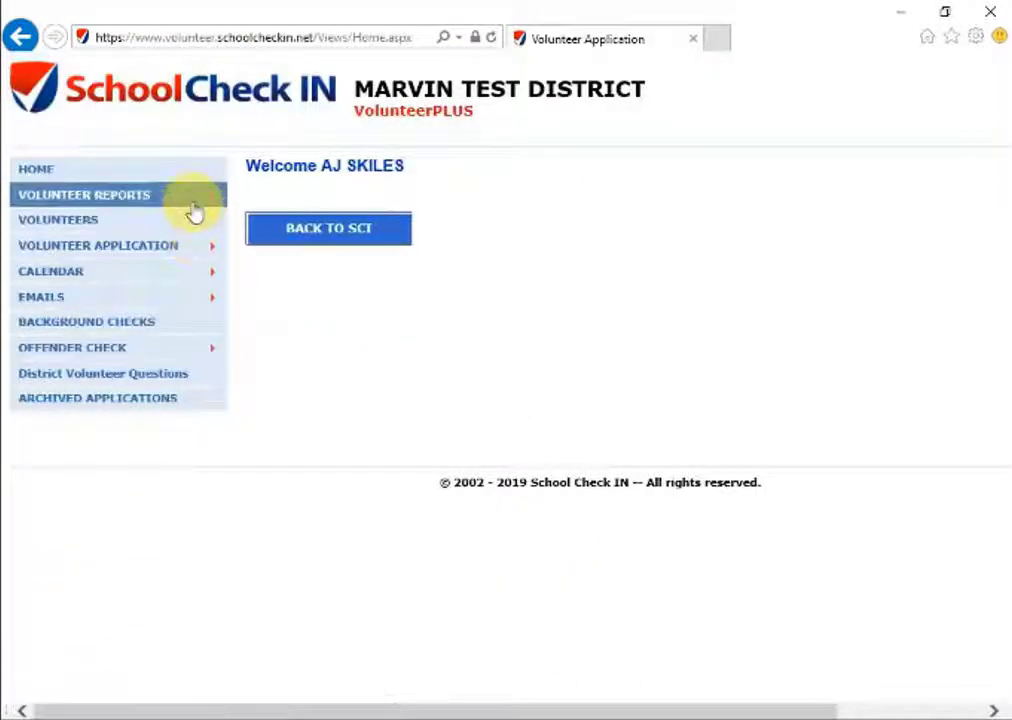
pyautogui.click(192, 206)
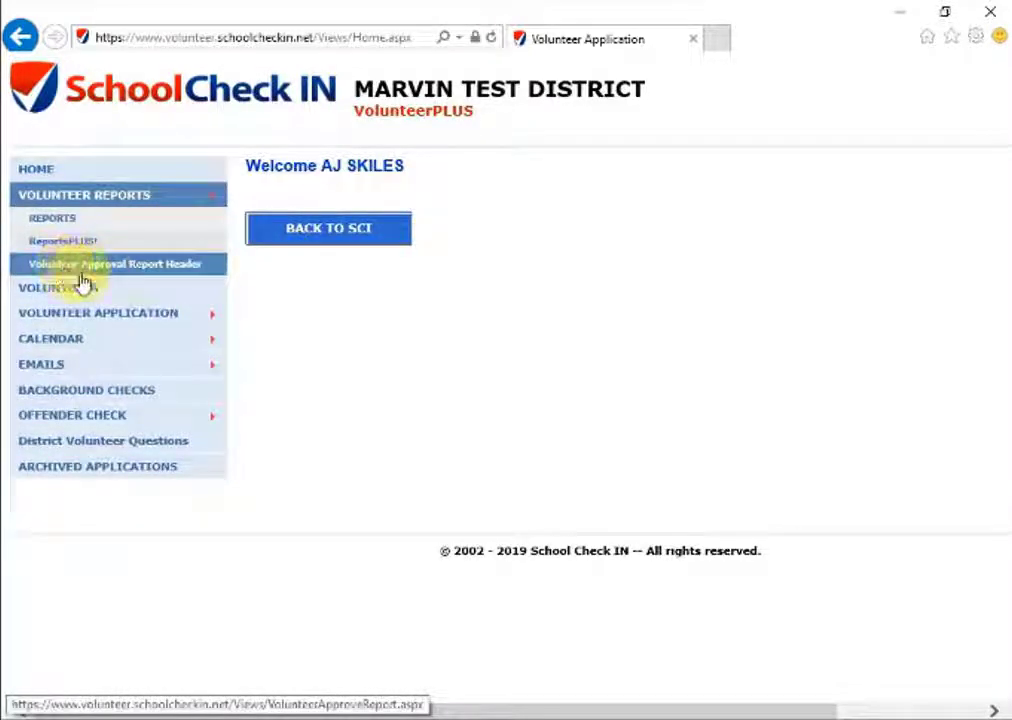
pyautogui.click(88, 270)
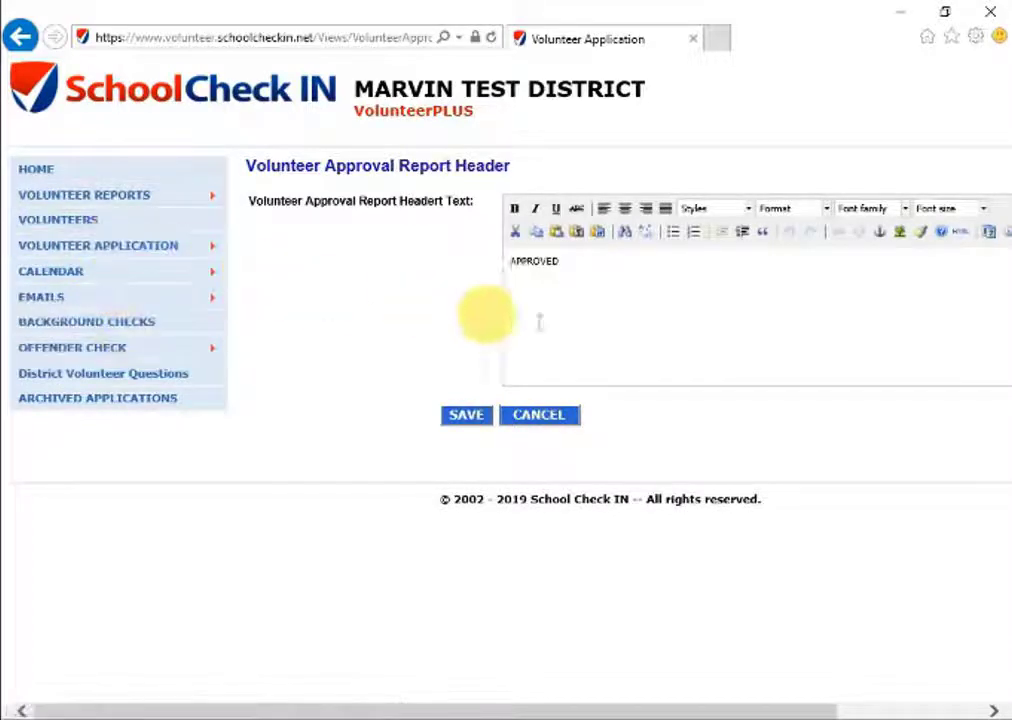
pyautogui.click(591, 301)
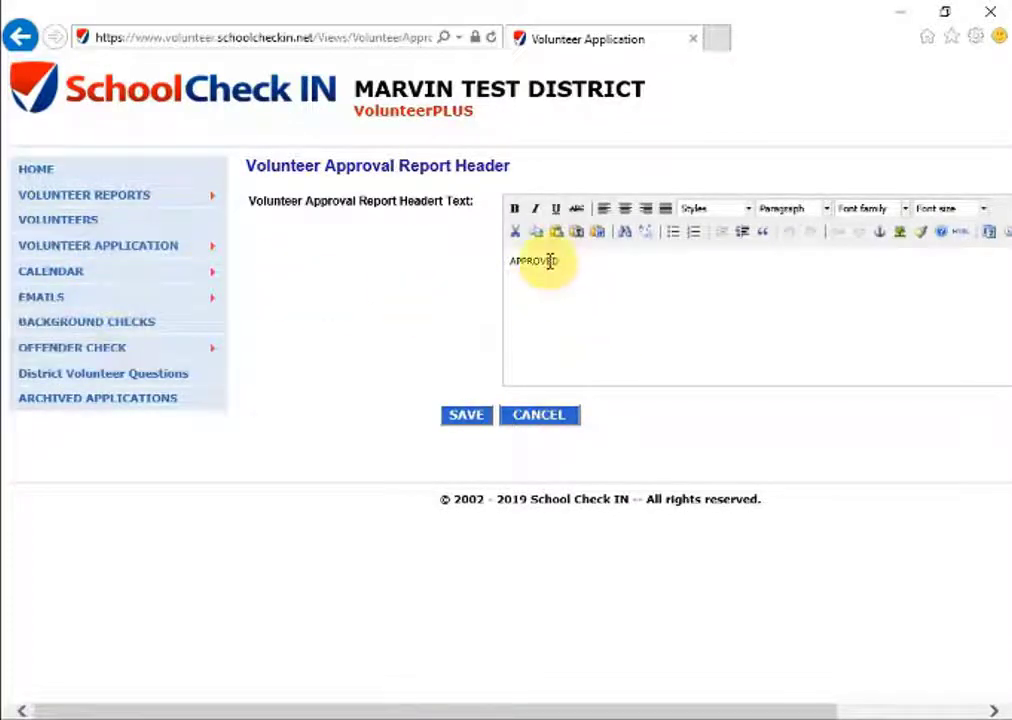
pyautogui.click(452, 420)
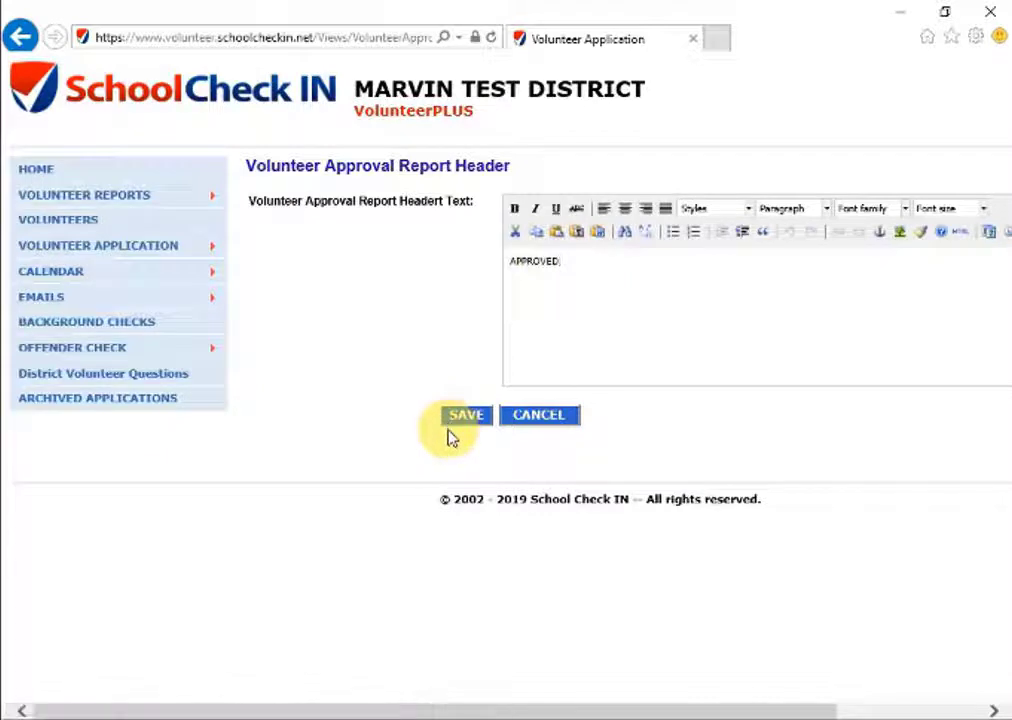
# Open the Volunteers page and examine the approved volunteers list, including its status filters and the actions for each volunteer.
pyautogui.click(118, 224)
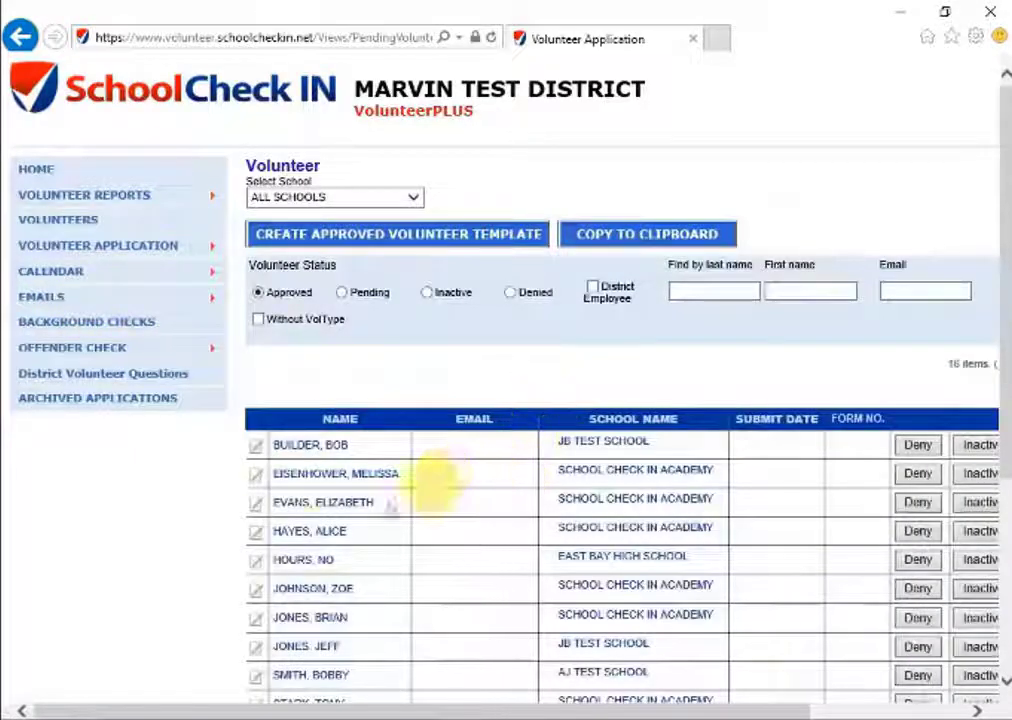
pyautogui.scroll(-5, 318, 560)
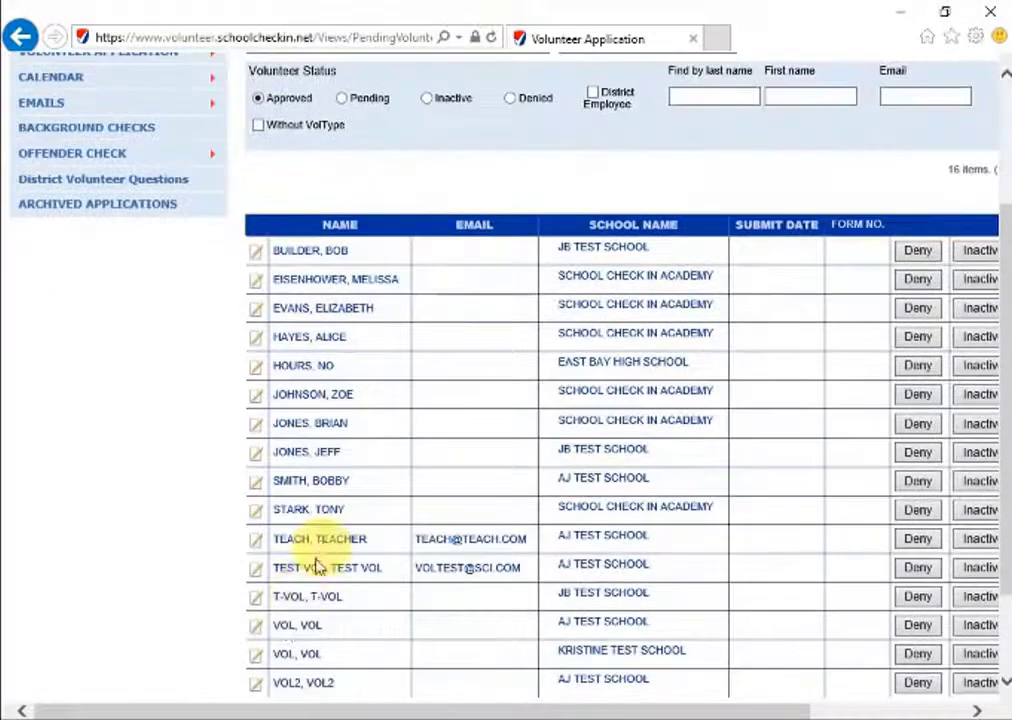
pyautogui.scroll(5, 323, 507)
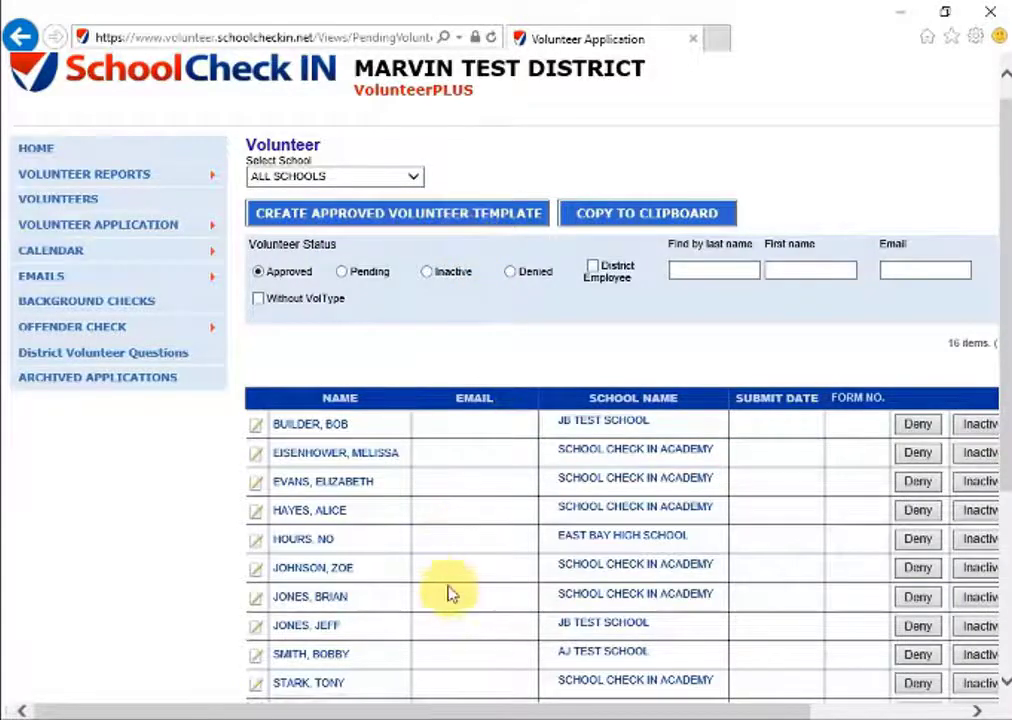
pyautogui.scroll(-2, 447, 592)
pyautogui.moveTo(470, 706); pyautogui.dragTo(524, 689)
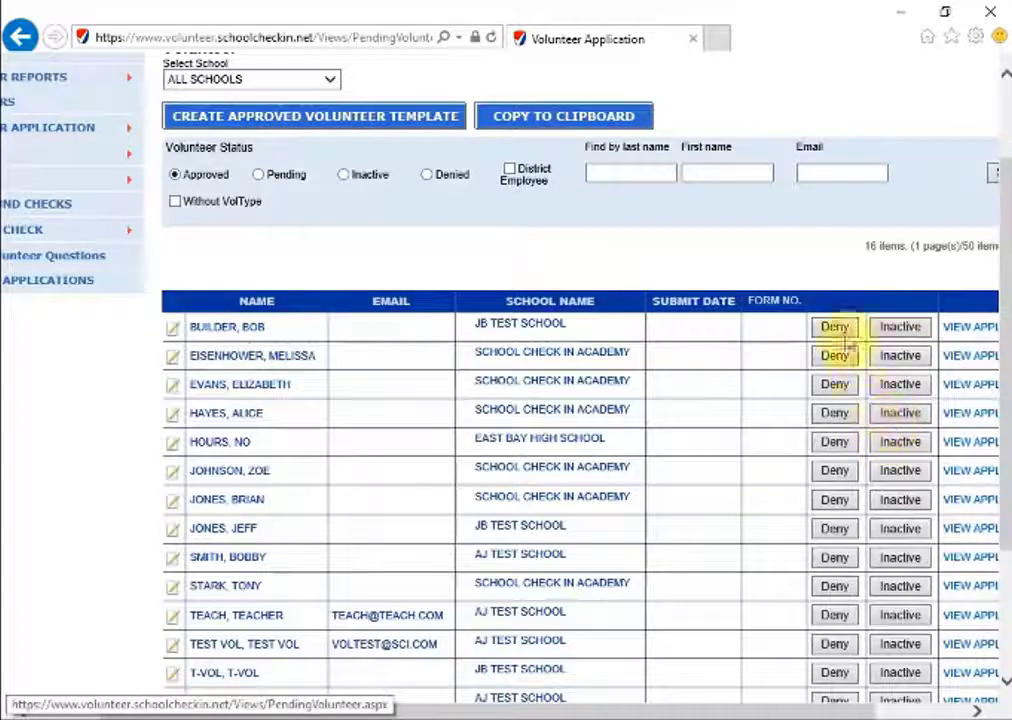
pyautogui.moveTo(771, 715); pyautogui.dragTo(850, 700)
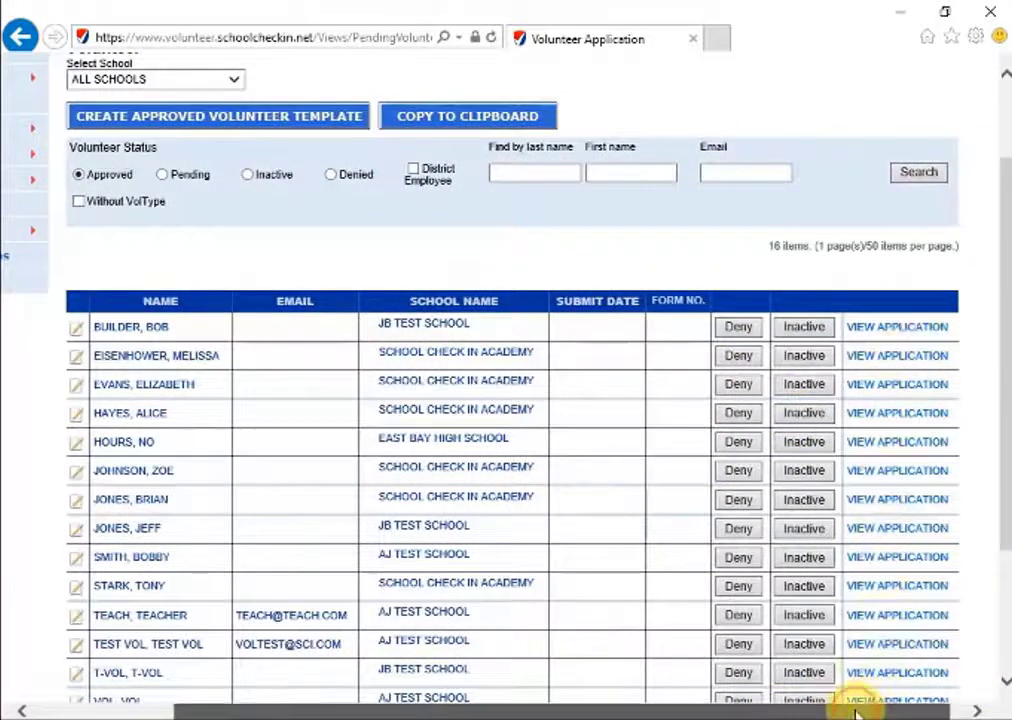
pyautogui.moveTo(854, 704); pyautogui.dragTo(707, 700)
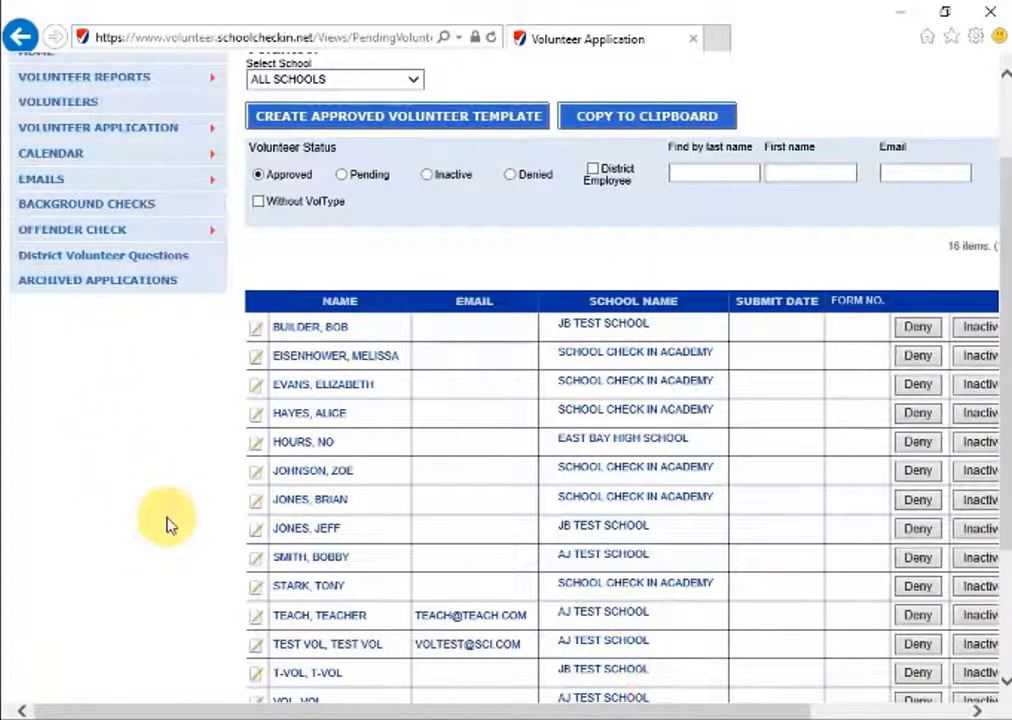
pyautogui.scroll(2, 165, 522)
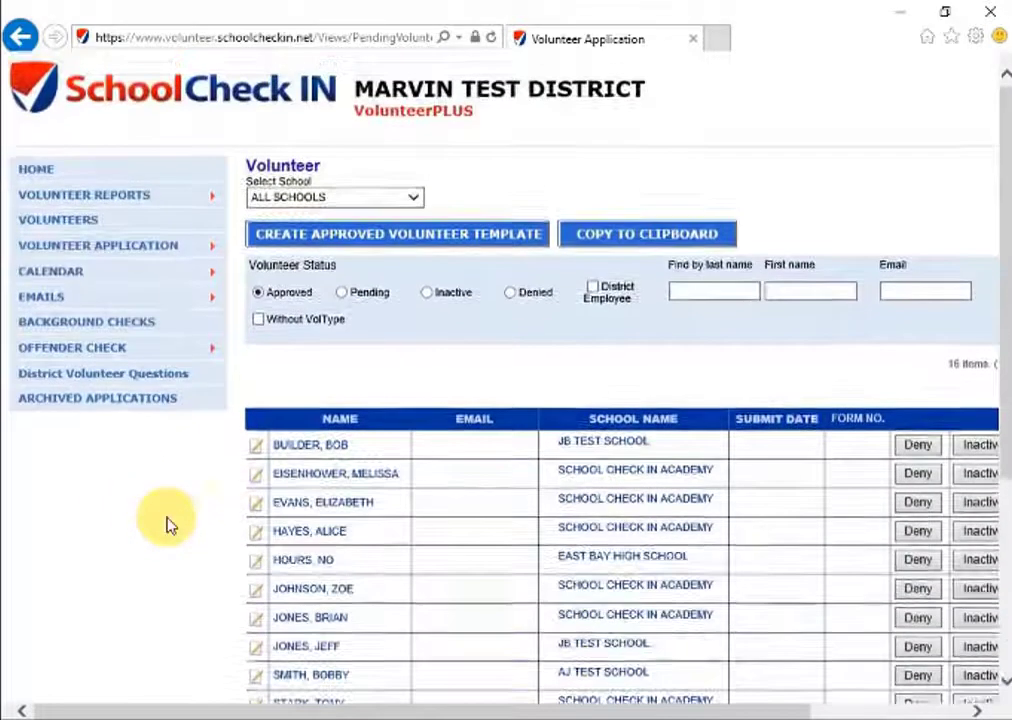
# Open the form for creating a new volunteer application.
pyautogui.click(192, 247)
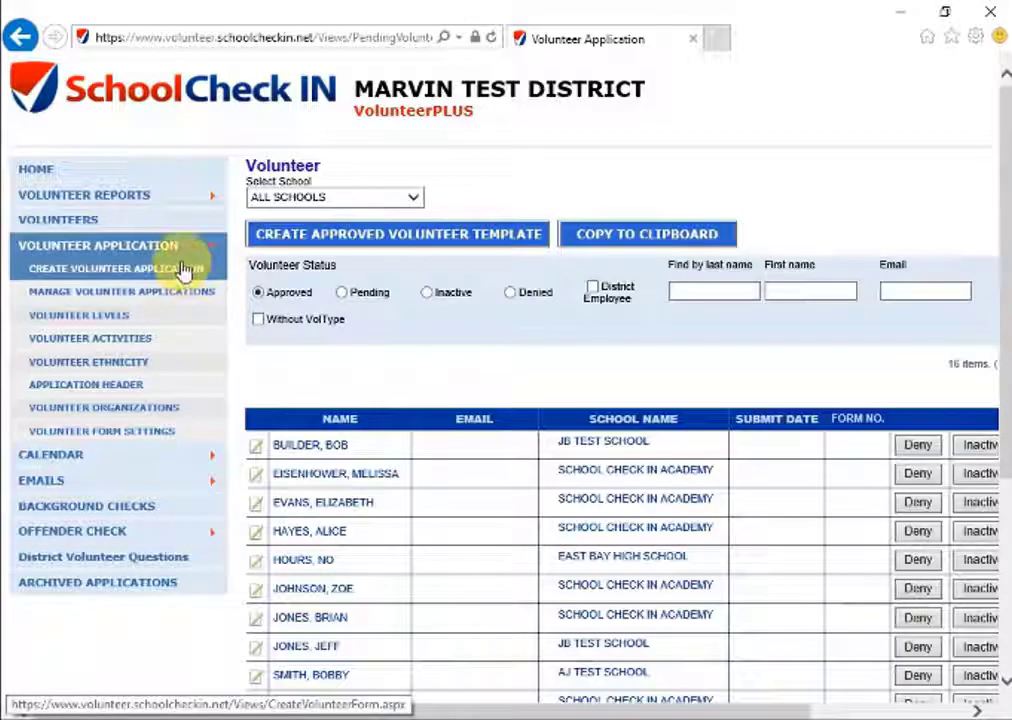
pyautogui.click(183, 274)
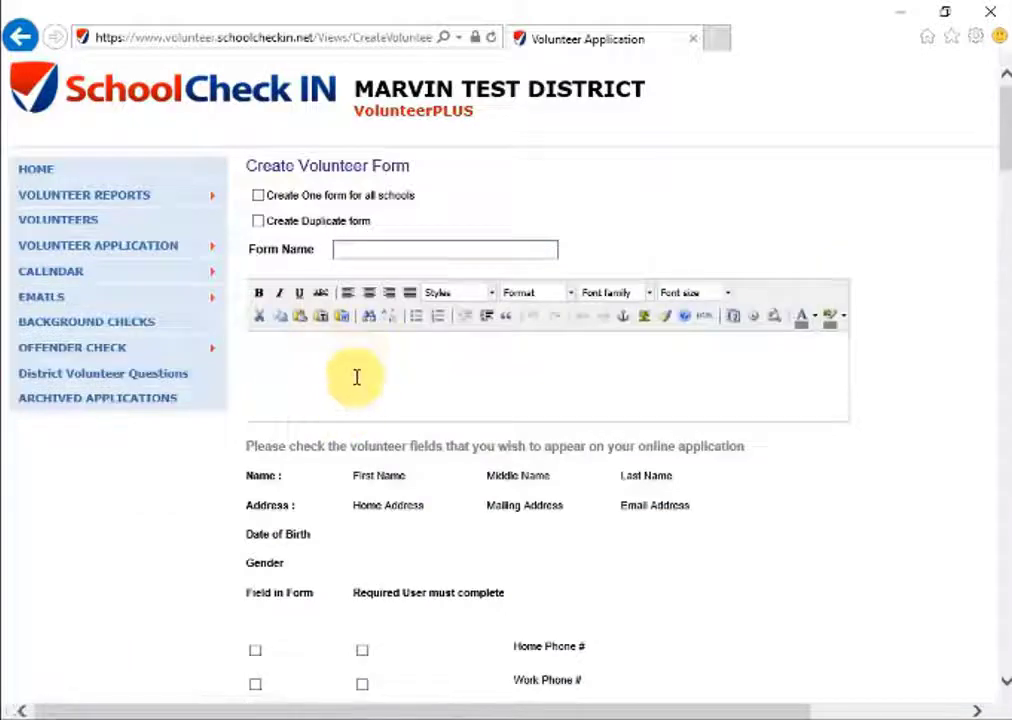
# Examine the blank volunteer form from its applicant fields and conviction questions through activities, levels, availability, school selection and notification contacts.
pyautogui.scroll(-3, 352, 390)
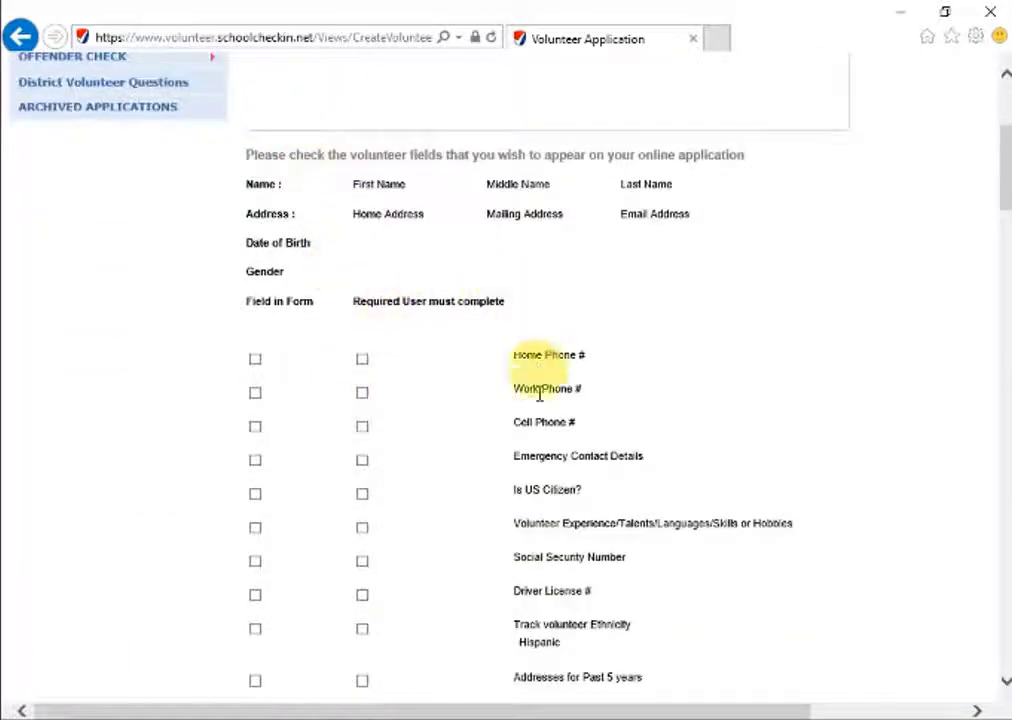
pyautogui.scroll(-1, 516, 430)
pyautogui.scroll(-1, 516, 459)
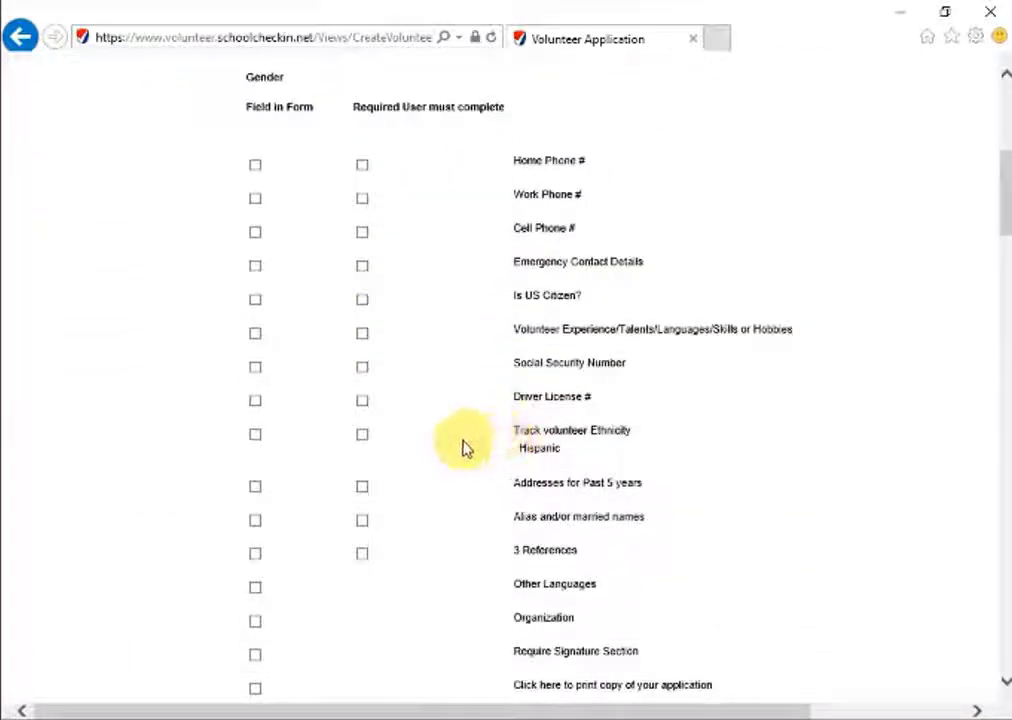
pyautogui.scroll(-4, 463, 446)
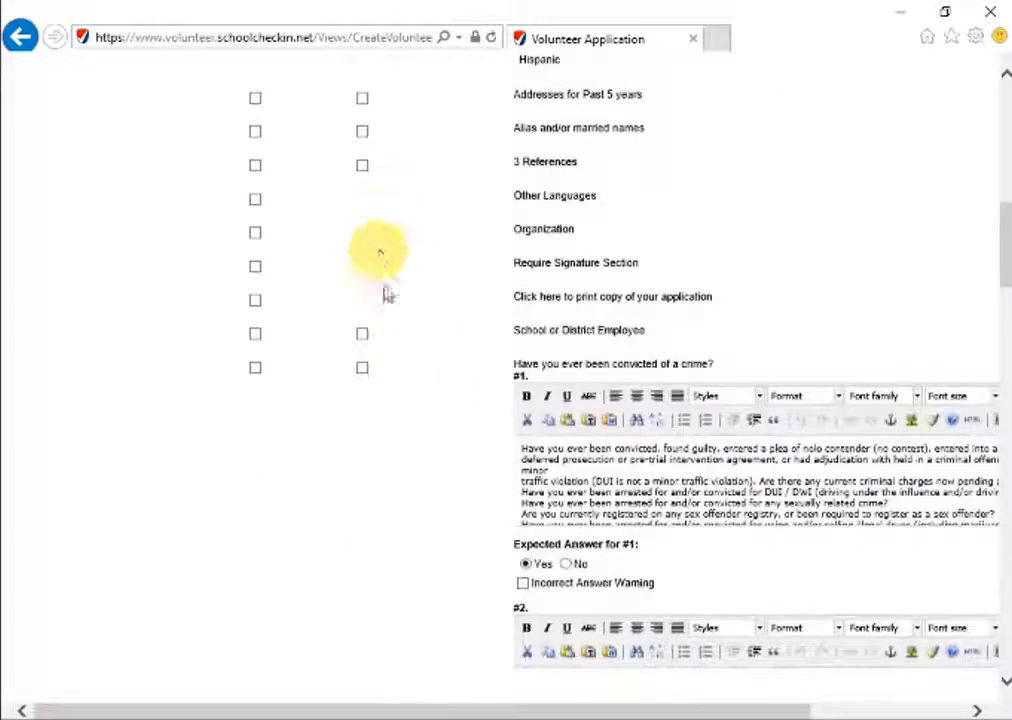
pyautogui.scroll(-2, 478, 460)
pyautogui.scroll(-9, 488, 472)
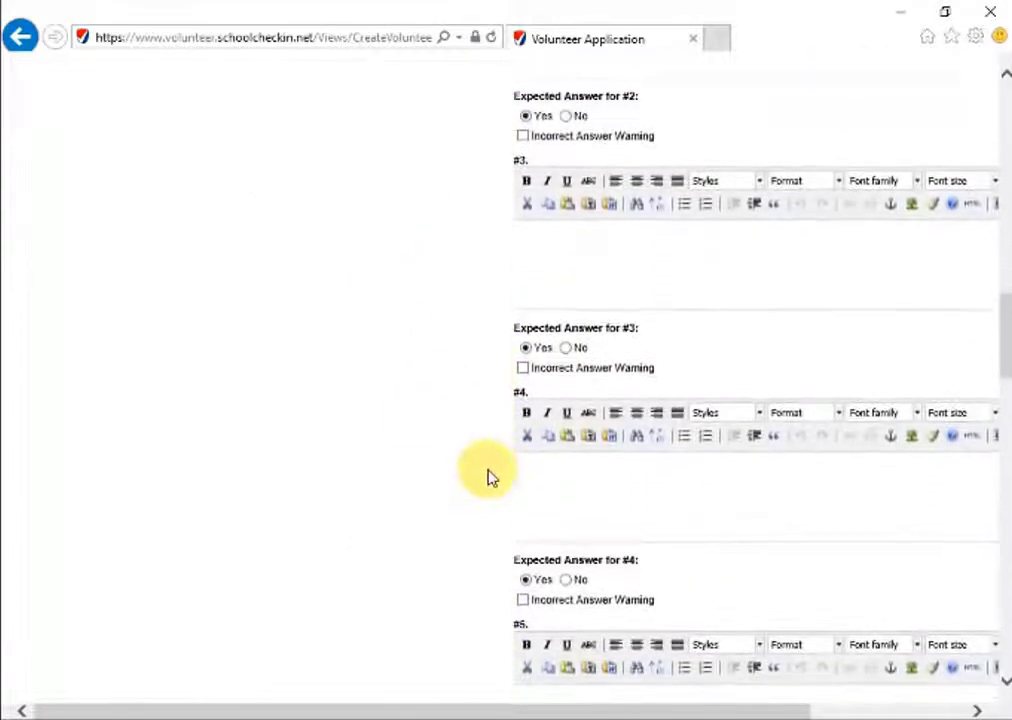
pyautogui.scroll(-8, 488, 476)
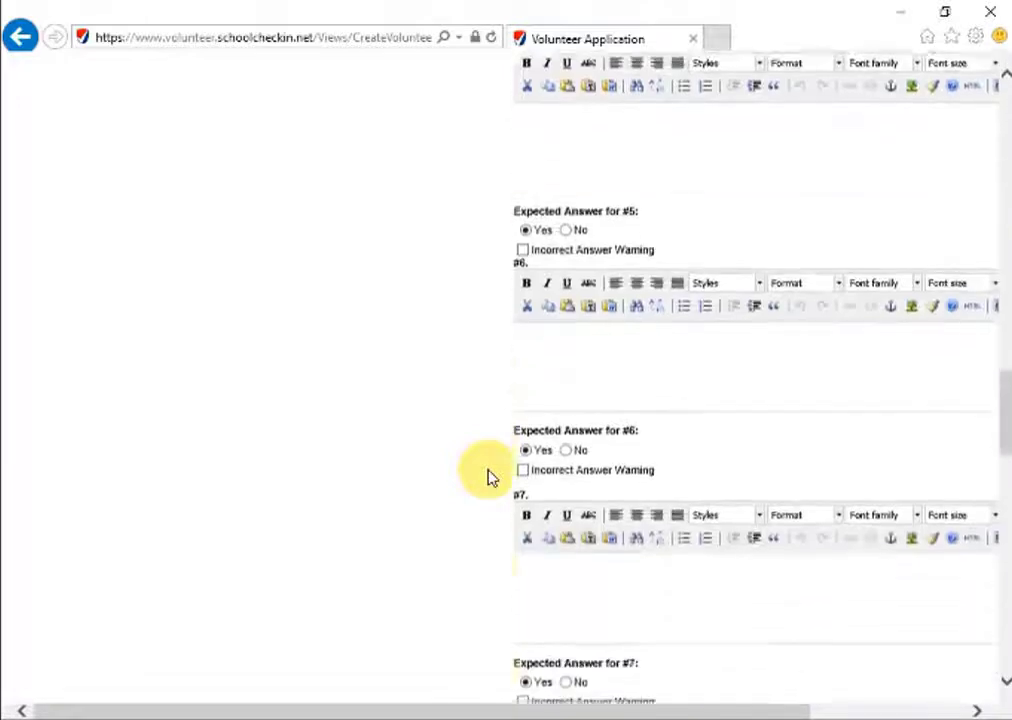
pyautogui.scroll(-9, 488, 476)
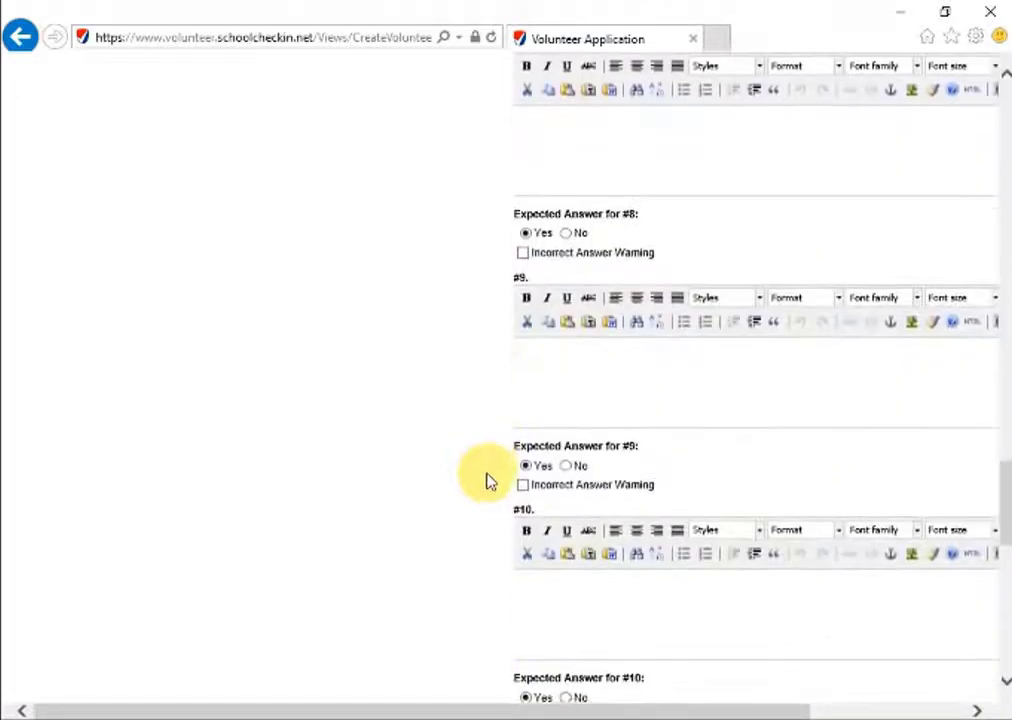
pyautogui.scroll(-2, 480, 477)
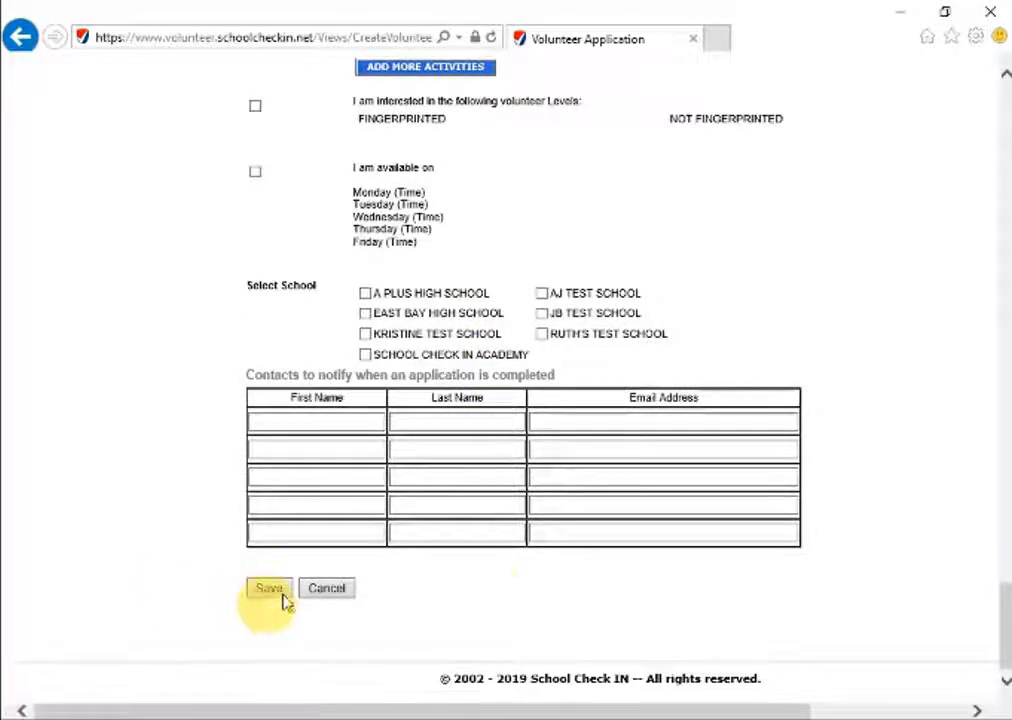
pyautogui.scroll(2, 560, 597)
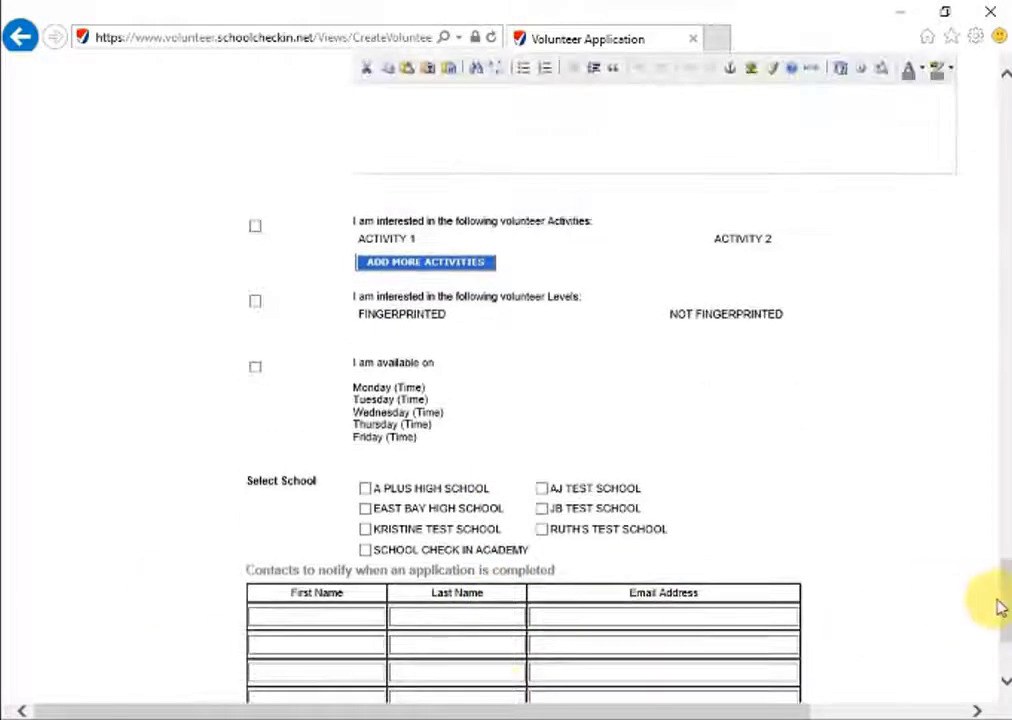
pyautogui.moveTo(1004, 600); pyautogui.dragTo(1004, 125)
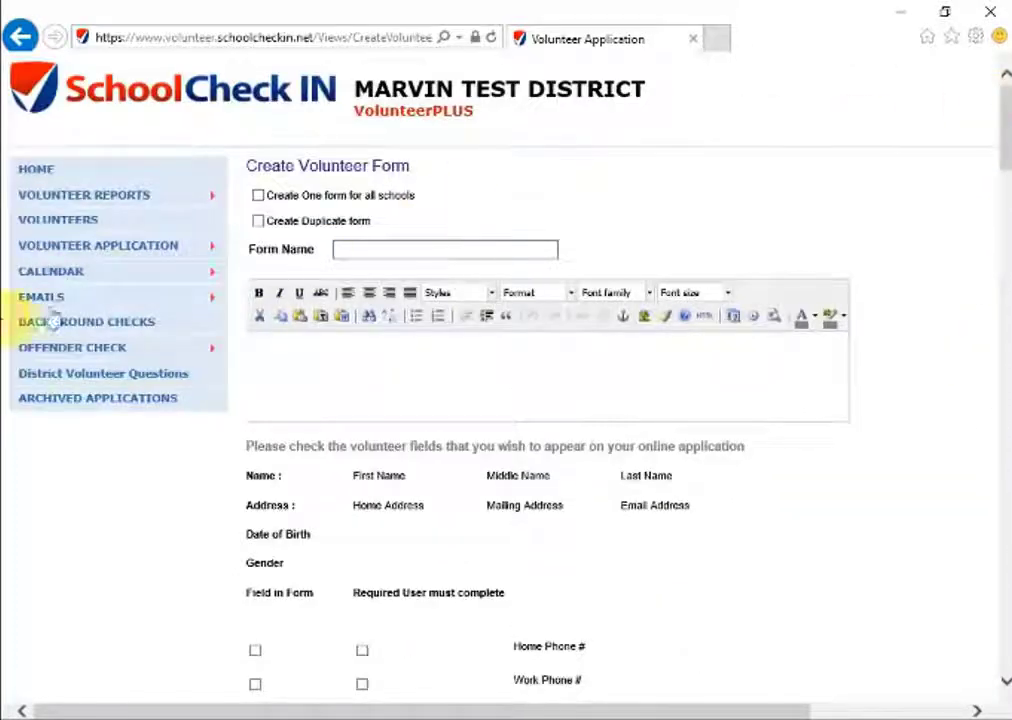
# Open the list of created volunteer forms for managing applications and examine the actions available for the APPLICATION form.
pyautogui.click(135, 253)
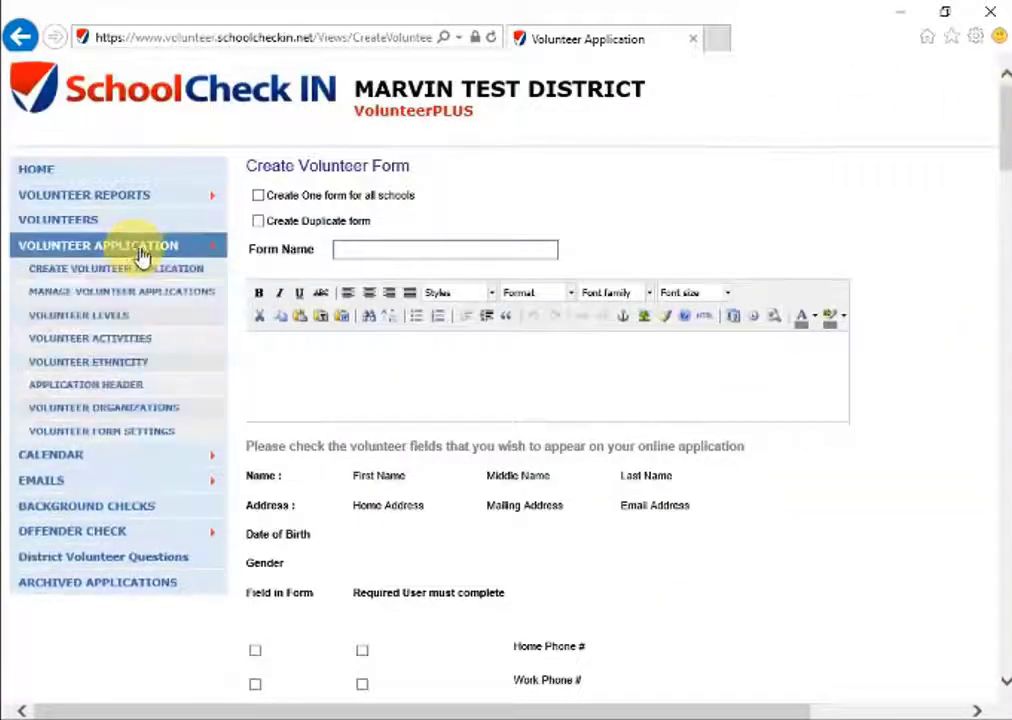
pyautogui.click(117, 303)
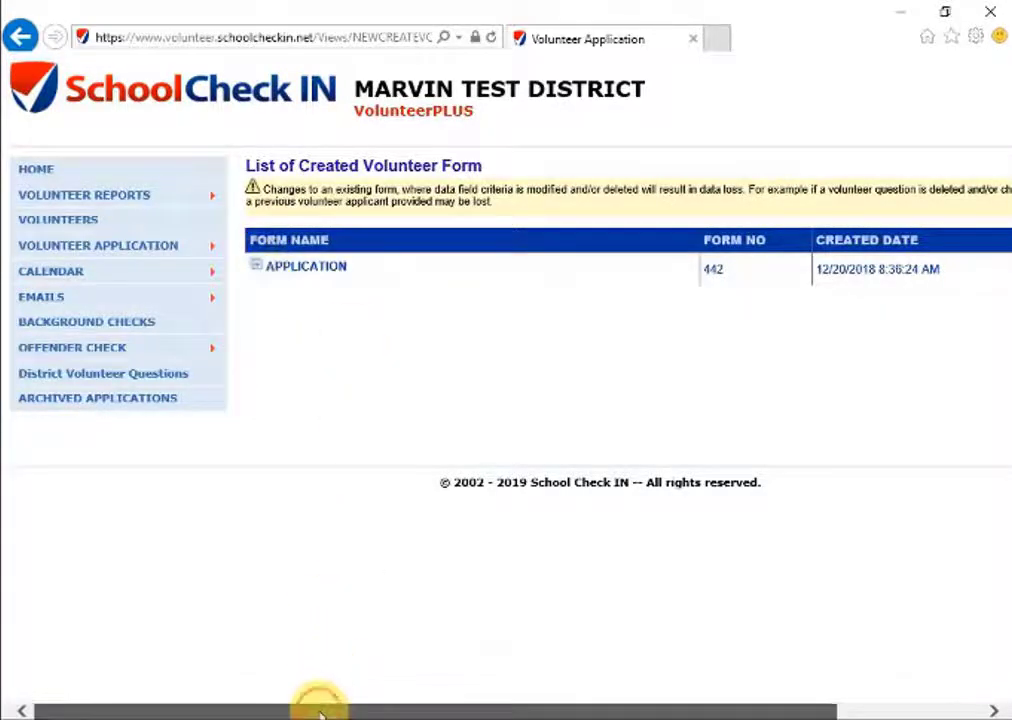
pyautogui.moveTo(316, 711); pyautogui.dragTo(437, 700)
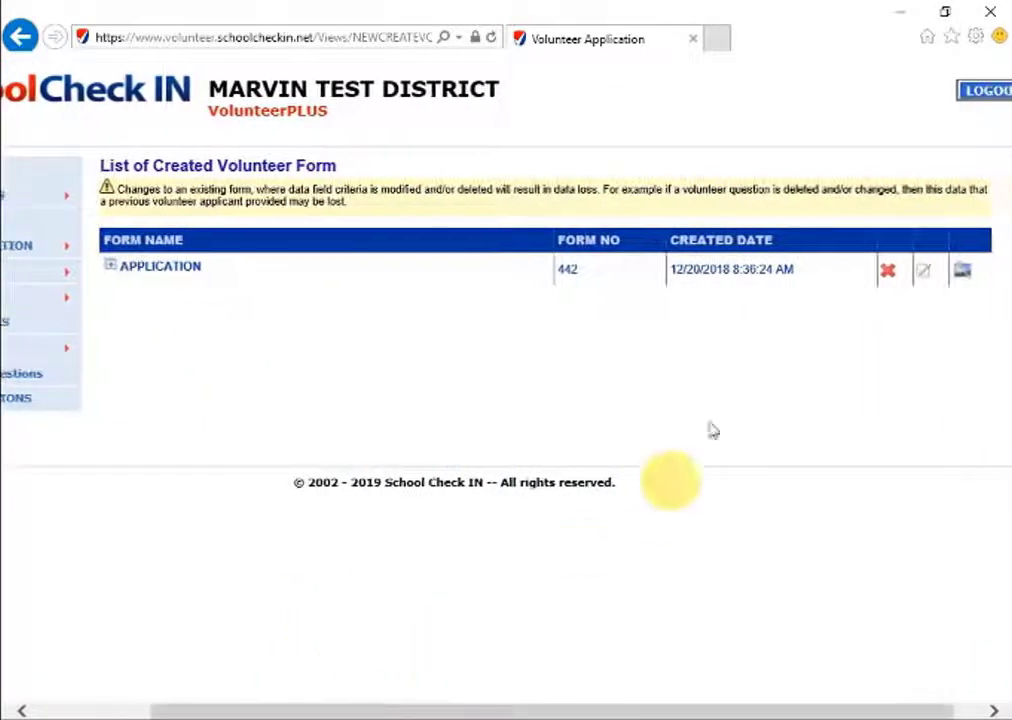
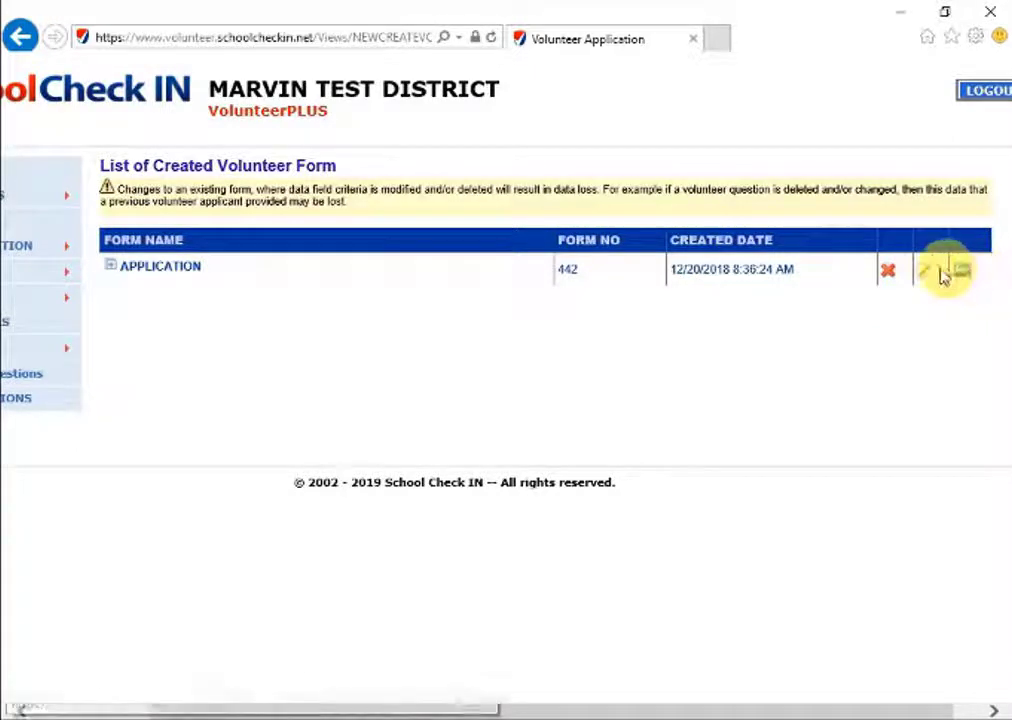
# Open the APPLICATION form for editing, examine its fields, selected schools, notification contacts and public URL, and leave it without changes.
pyautogui.click(922, 274)
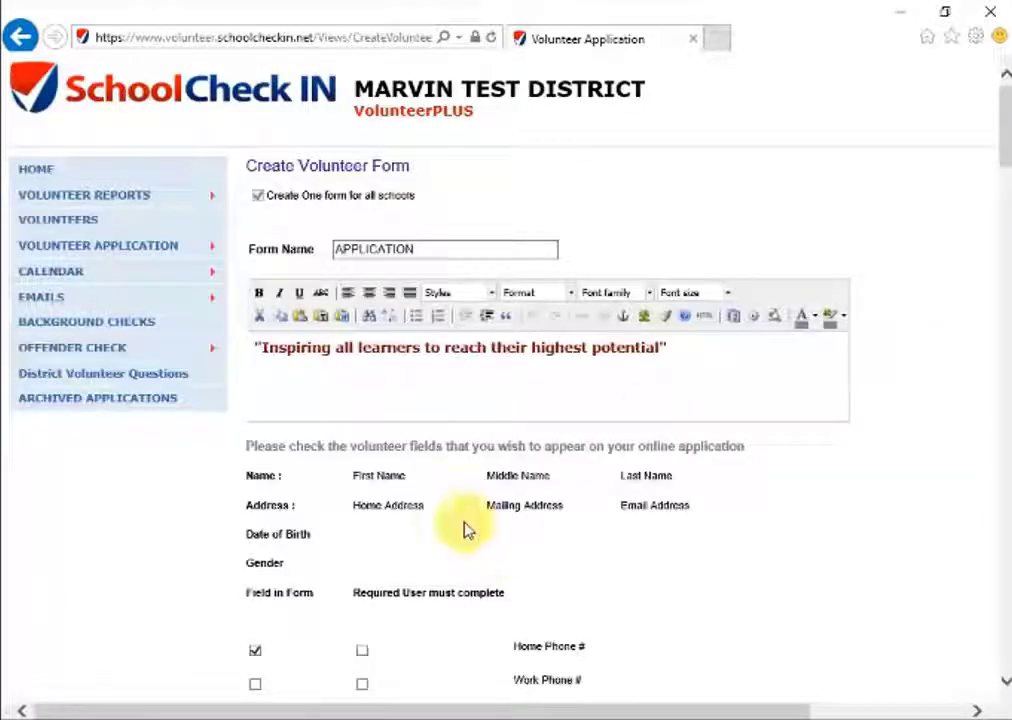
pyautogui.scroll(-15, 463, 522)
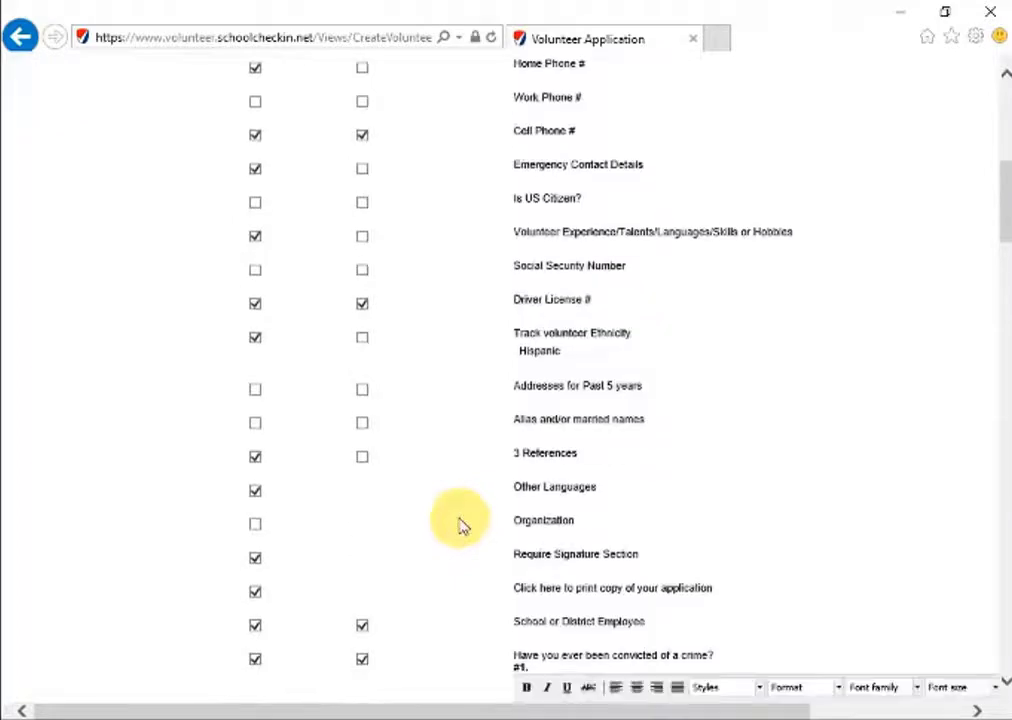
pyautogui.scroll(-20, 452, 528)
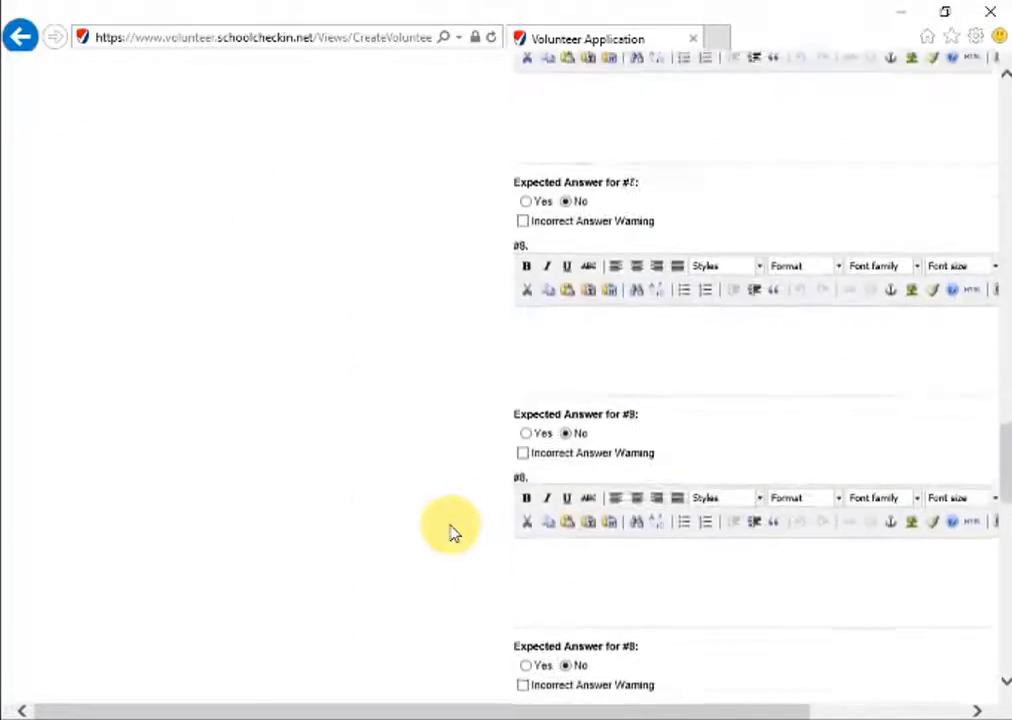
pyautogui.scroll(-3, 447, 532)
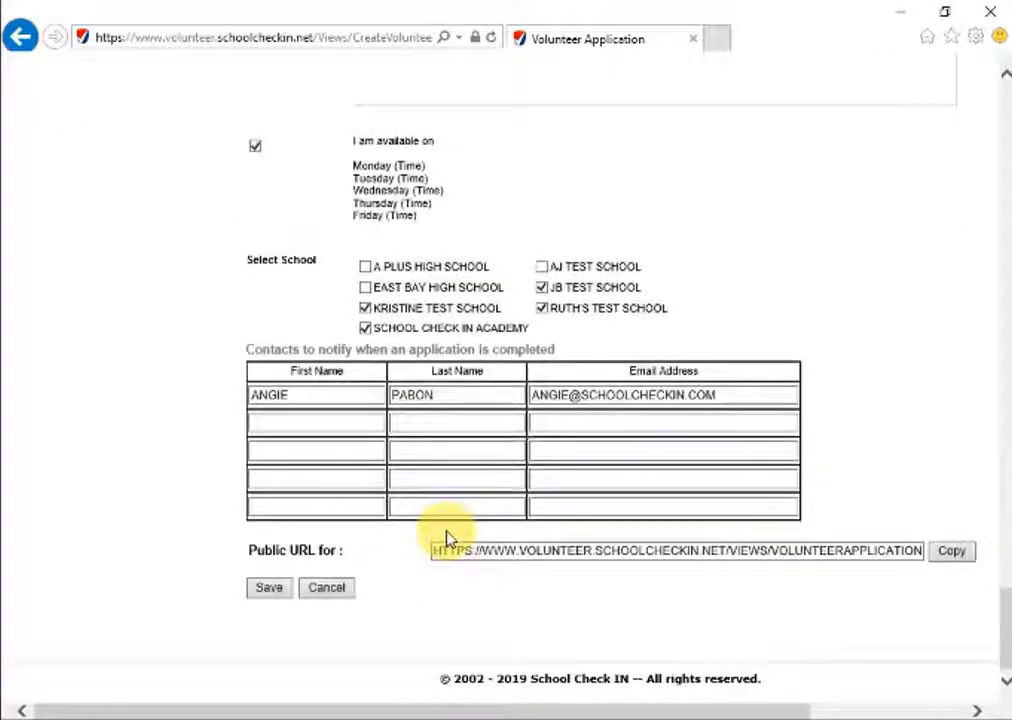
pyautogui.click(270, 589)
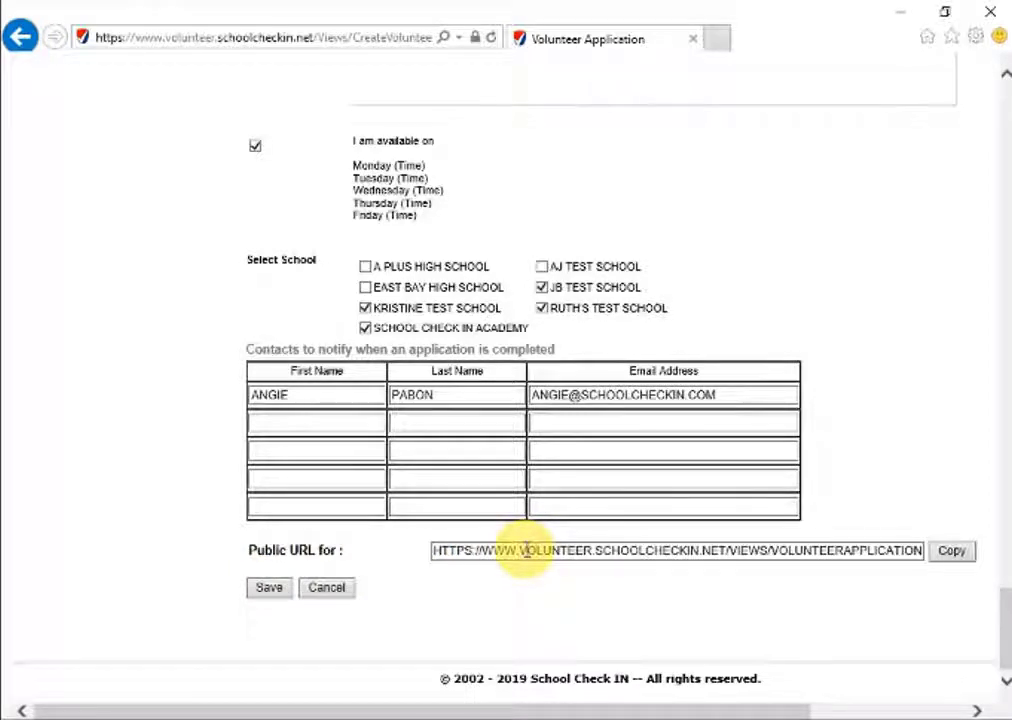
pyautogui.click(338, 590)
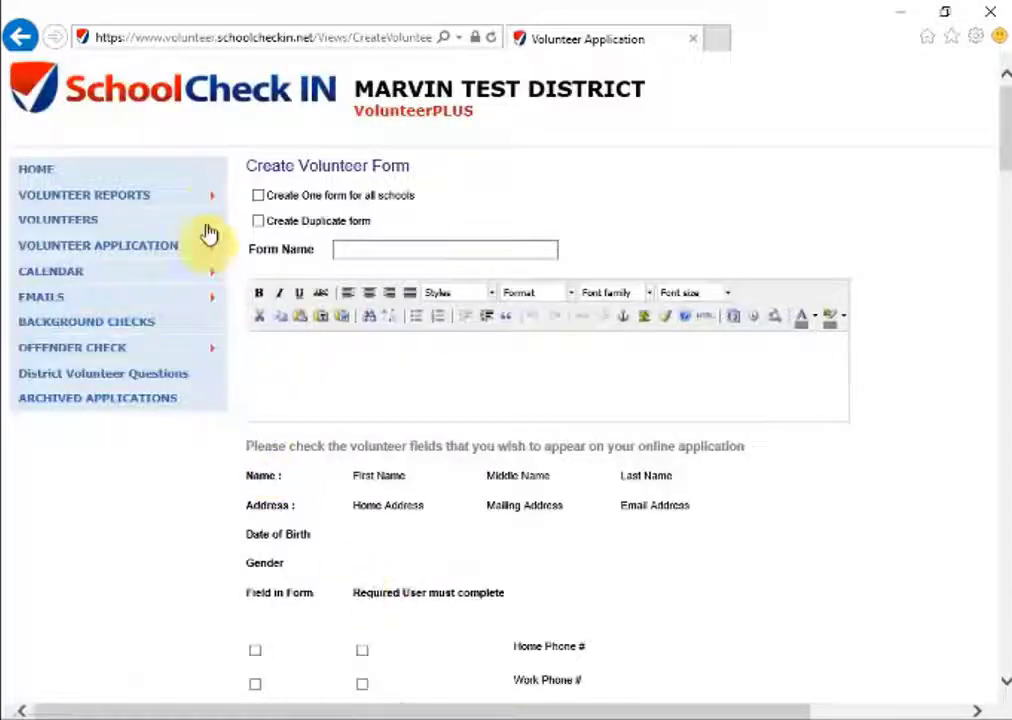
# Open the Volunteer Level List and examine the level names and their fingerprint settings.
pyautogui.click(207, 256)
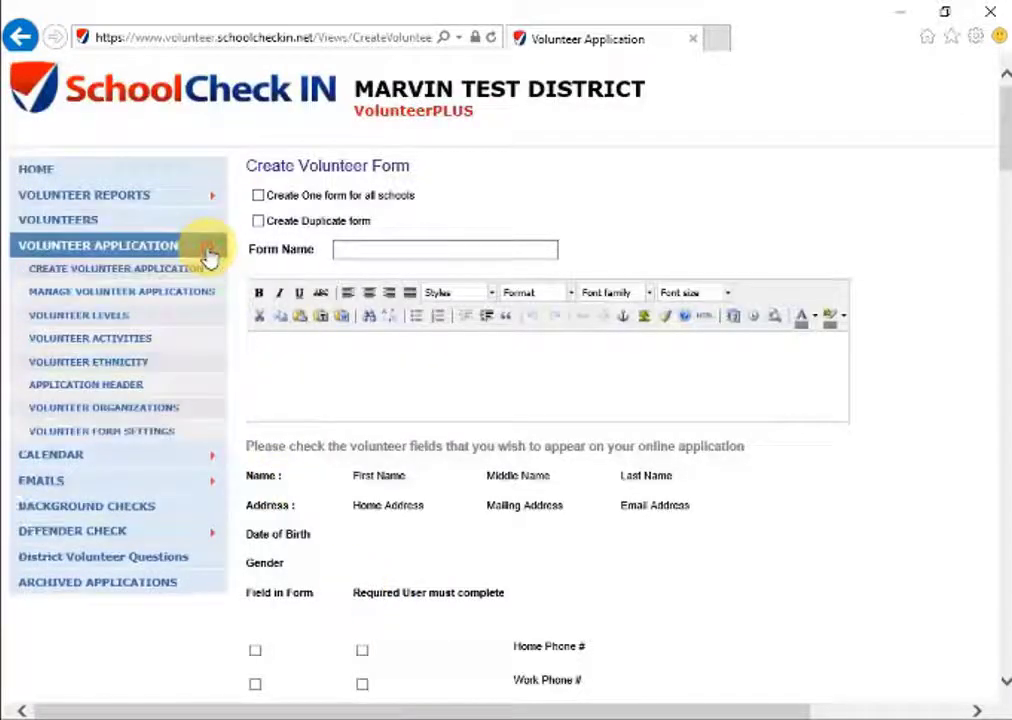
pyautogui.click(70, 322)
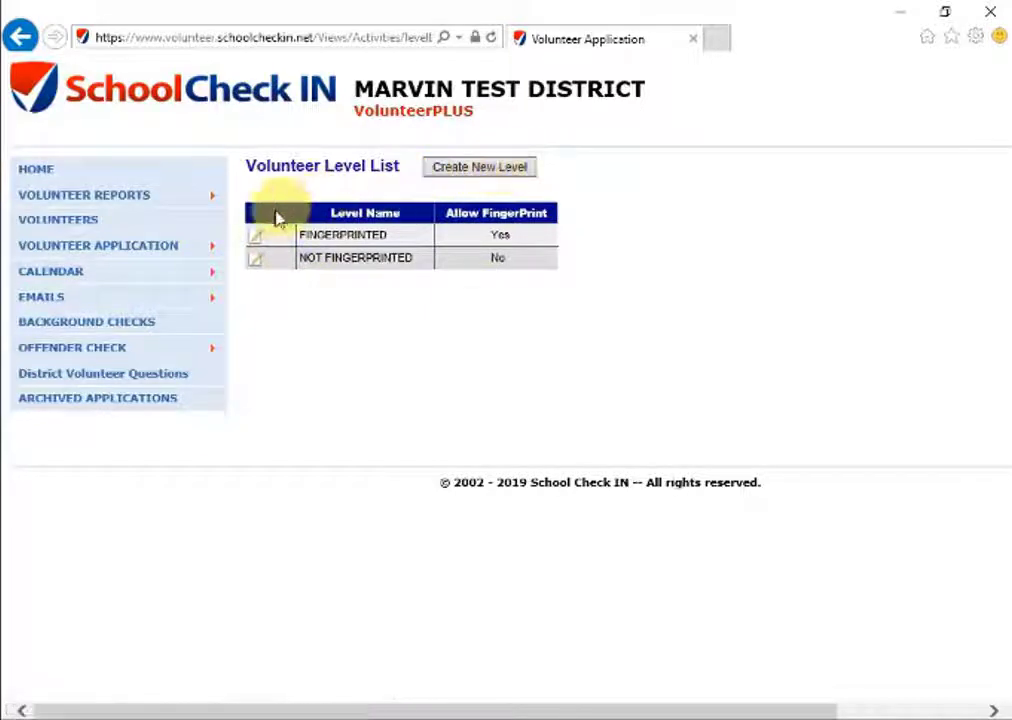
# Create and save a new volunteer activity named "fundraiser" in the Volunteer Activity List.
pyautogui.click(219, 252)
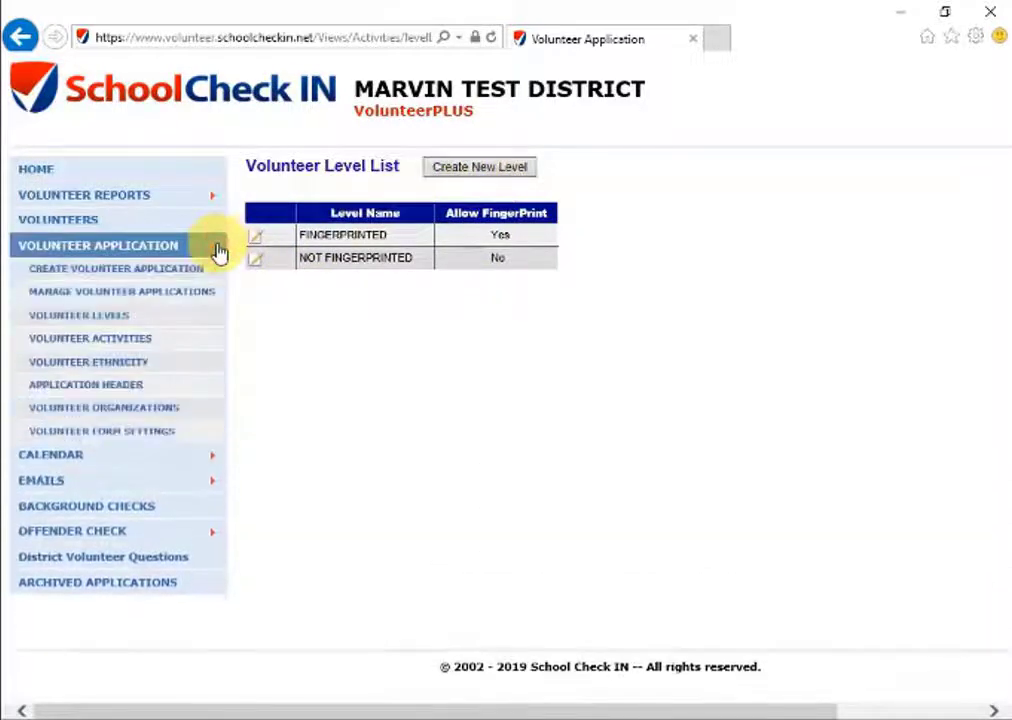
pyautogui.click(151, 342)
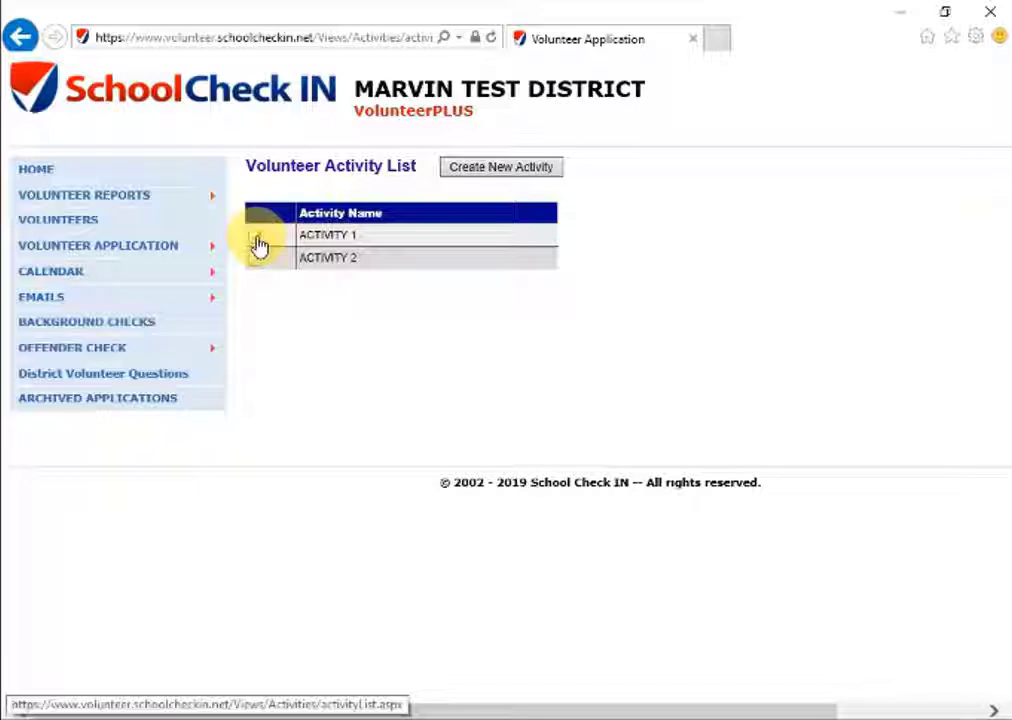
pyautogui.click(494, 170)
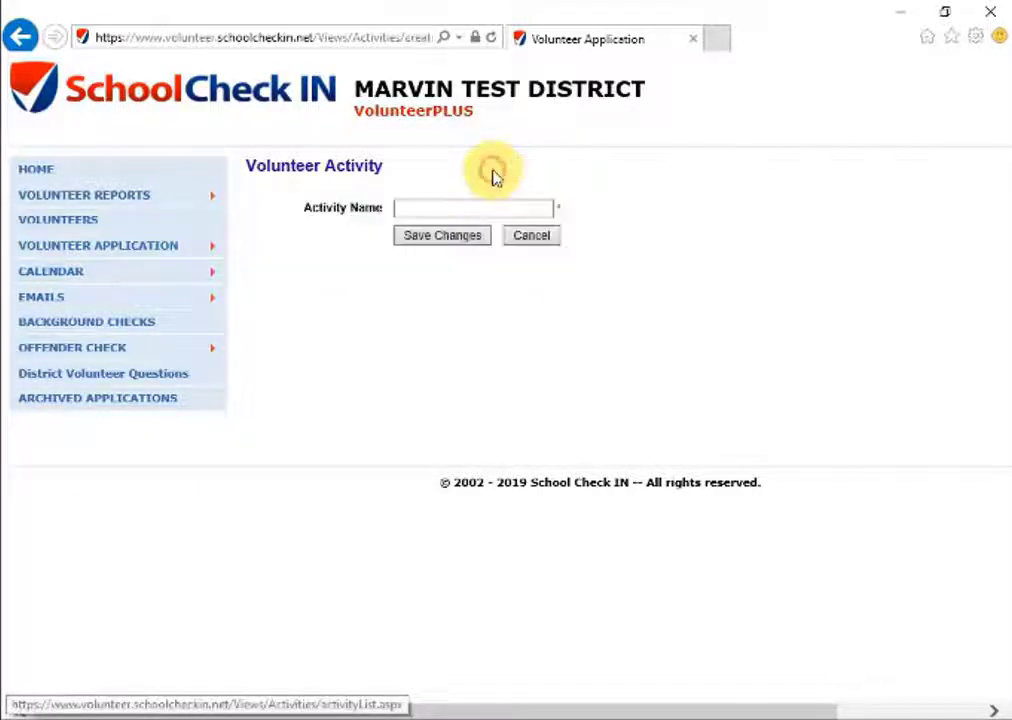
pyautogui.click(427, 208)
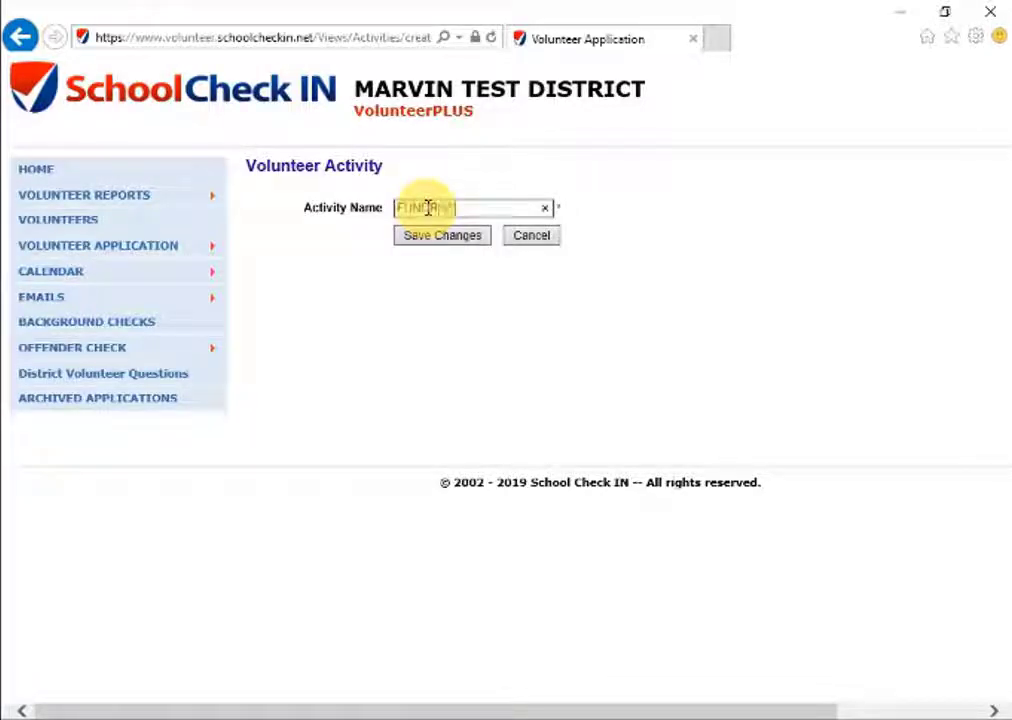
pyautogui.press('BackSpace')
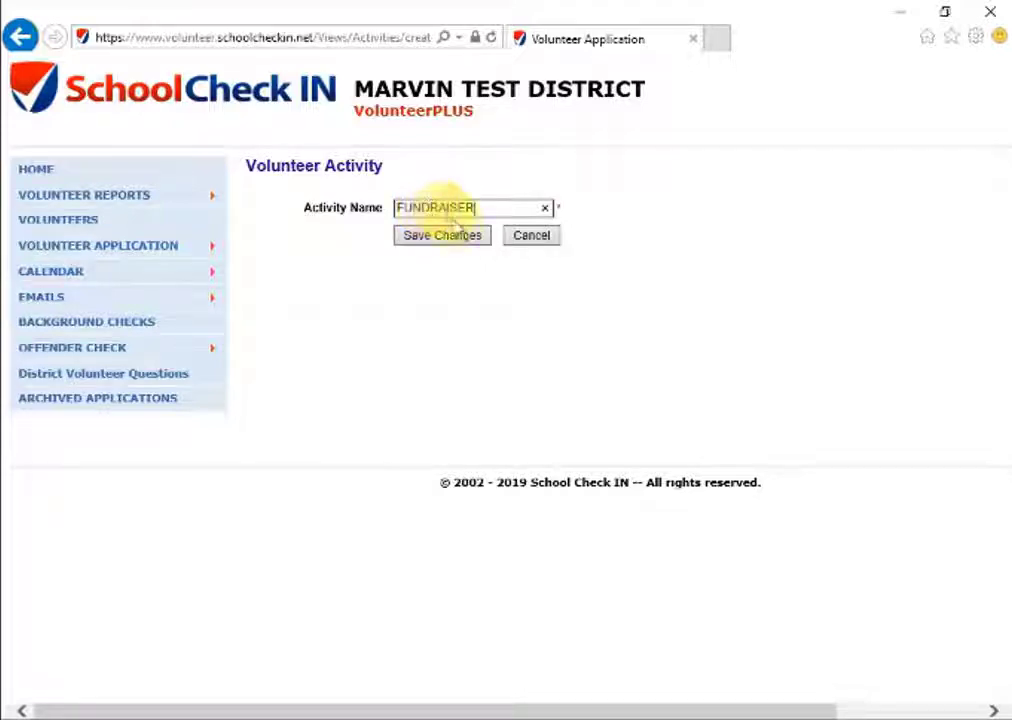
pyautogui.click(463, 235)
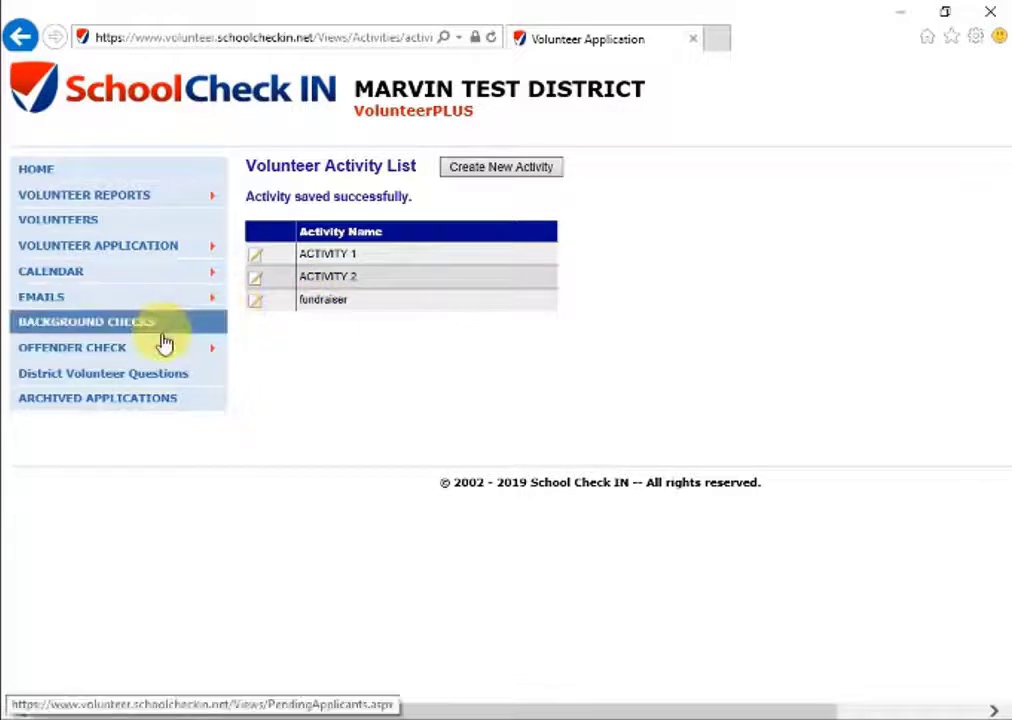
# Review the Volunteer Ethnicity List and the contact fields of the Application Header page.
pyautogui.click(216, 256)
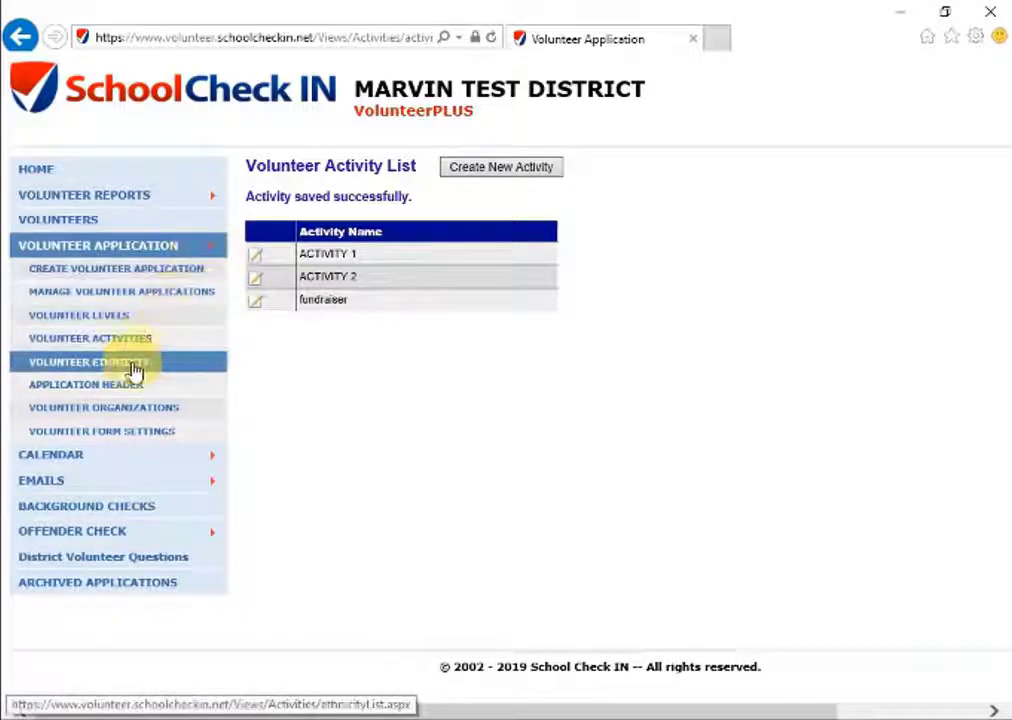
pyautogui.click(84, 368)
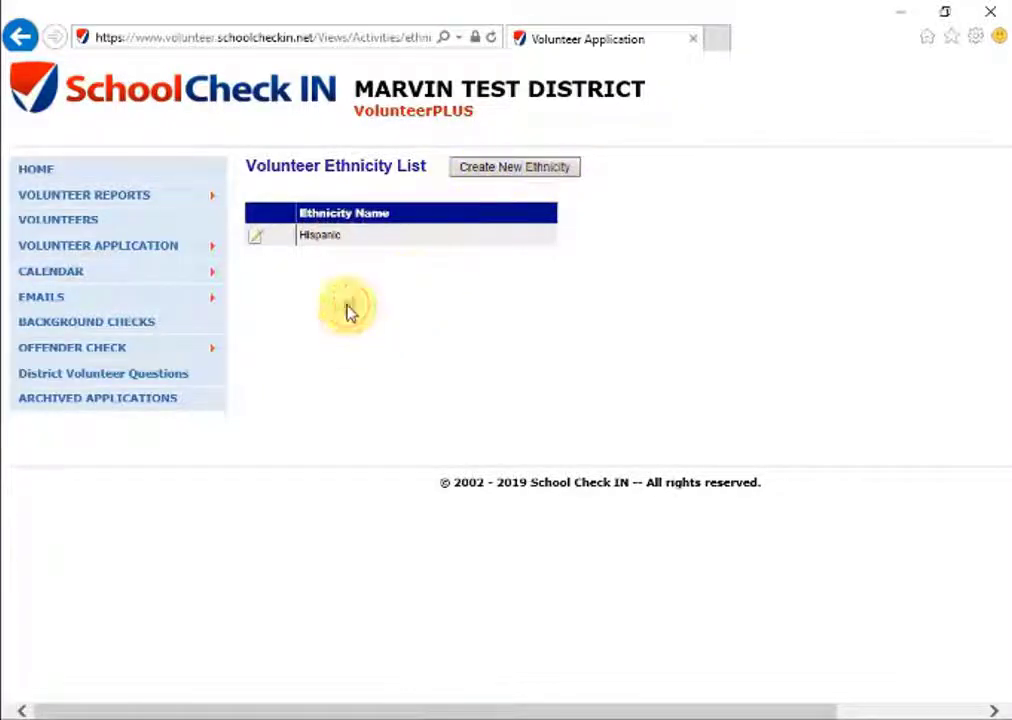
pyautogui.click(214, 257)
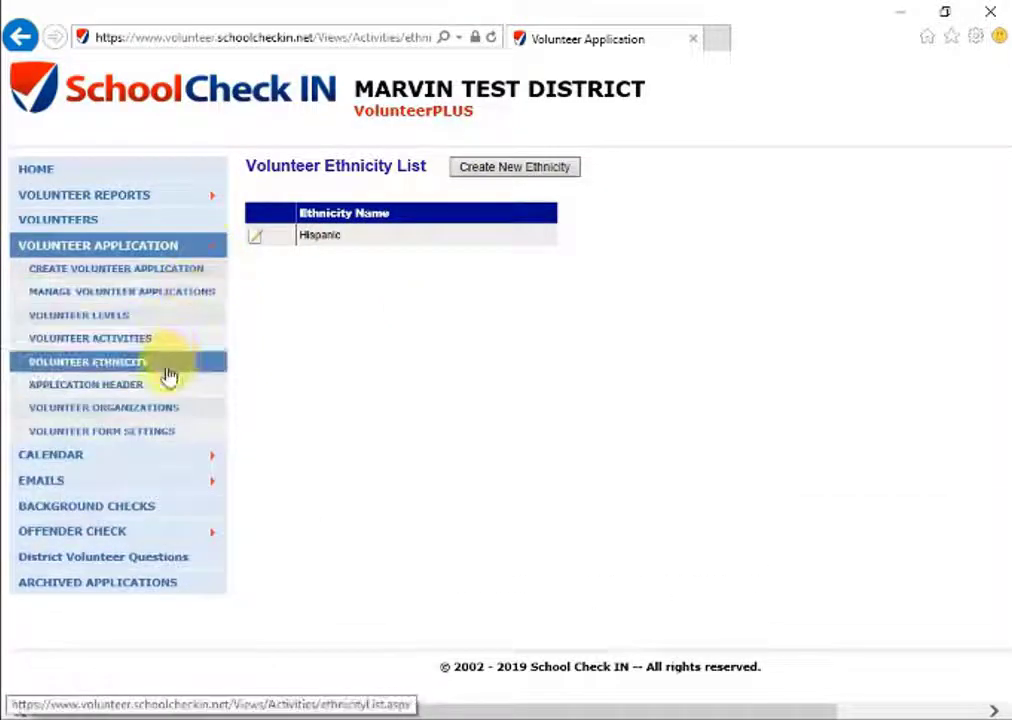
pyautogui.click(86, 388)
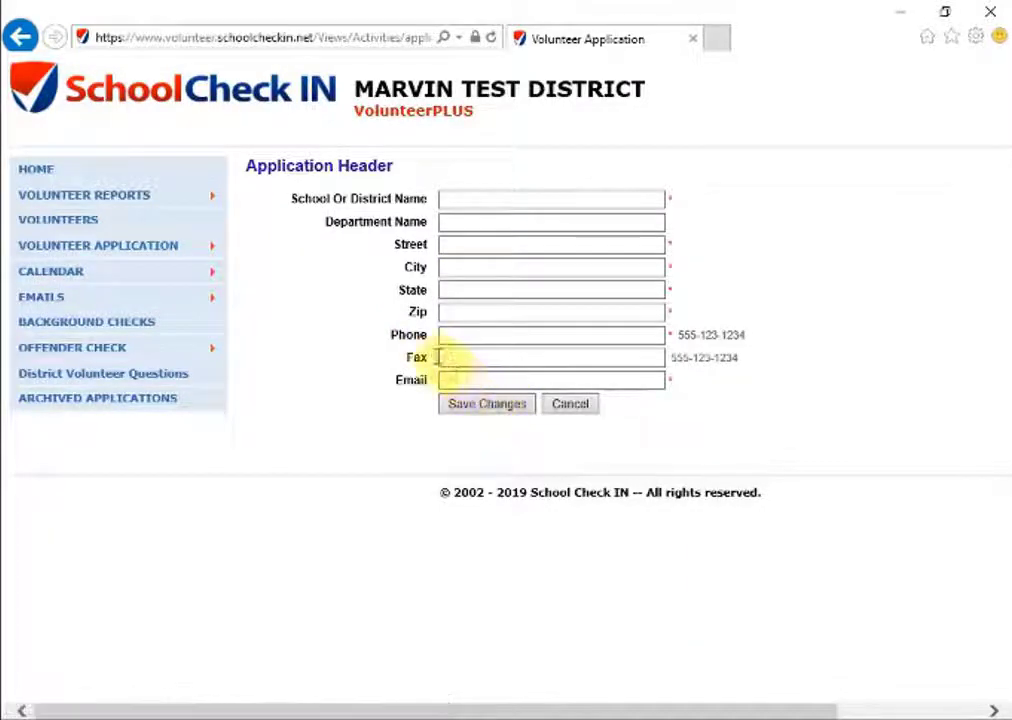
# Review the Volunteer Organization List and the volunteer application form setting for how many schools an applicant can check.
pyautogui.click(222, 257)
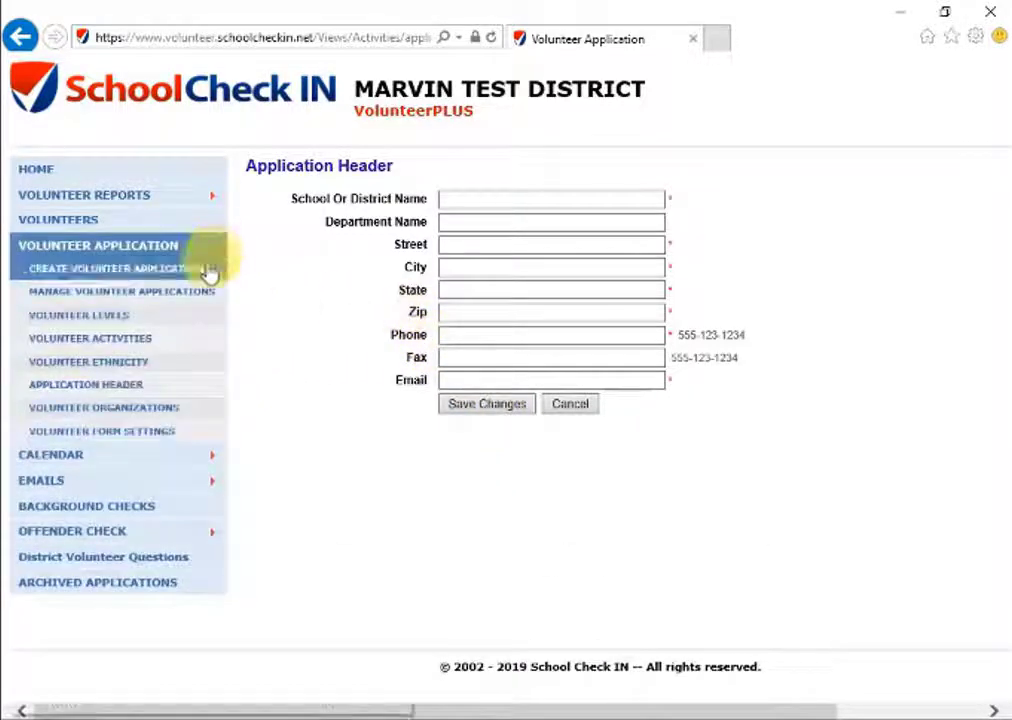
pyautogui.click(88, 414)
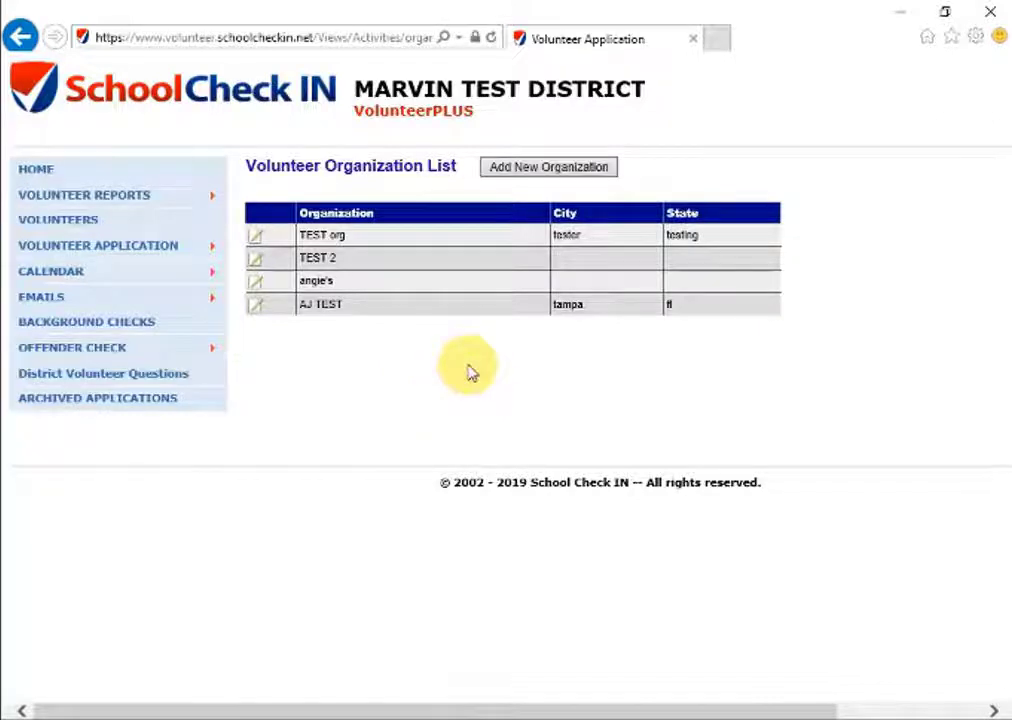
pyautogui.click(215, 247)
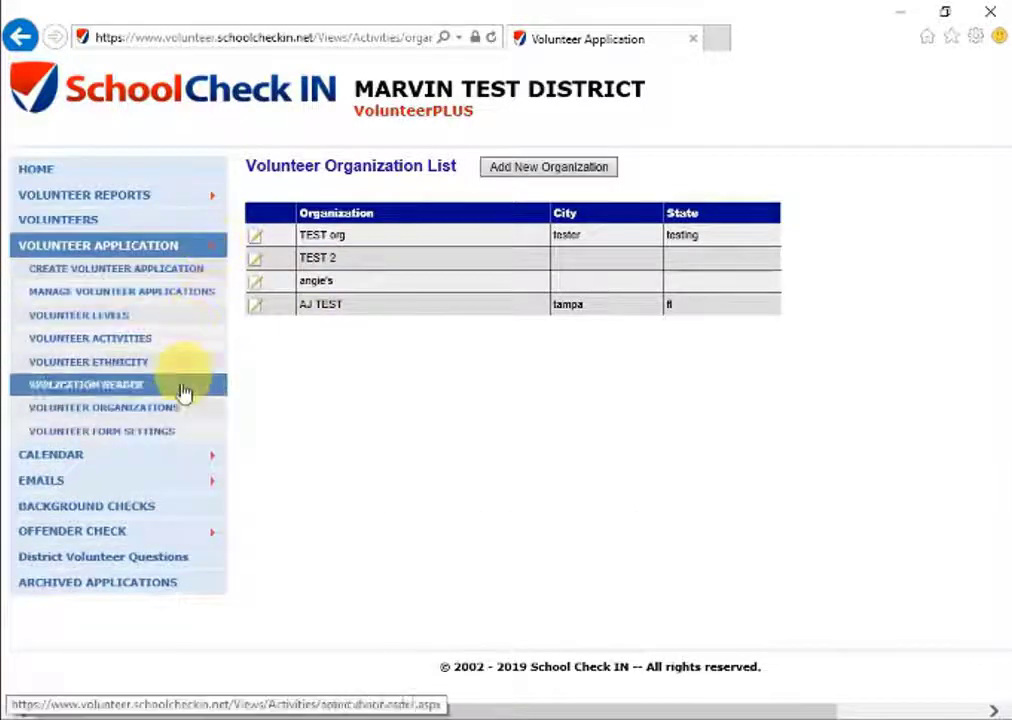
pyautogui.click(163, 441)
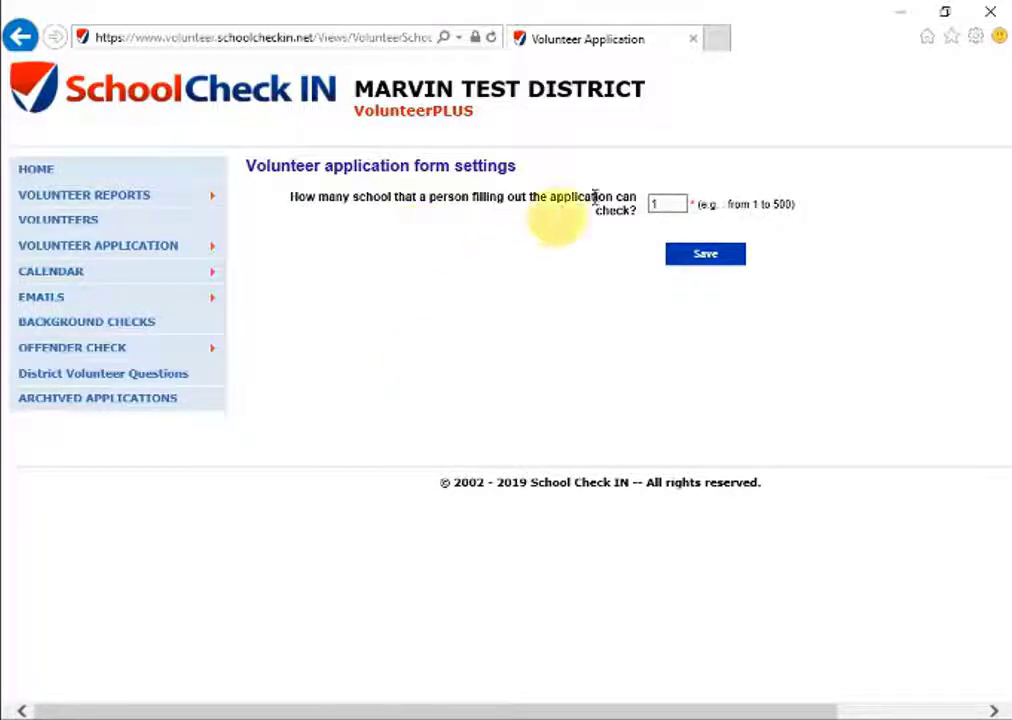
# Set the number of schools an applicant can check to 3 and save the volunteer application form settings.
pyautogui.doubleClick(666, 204)
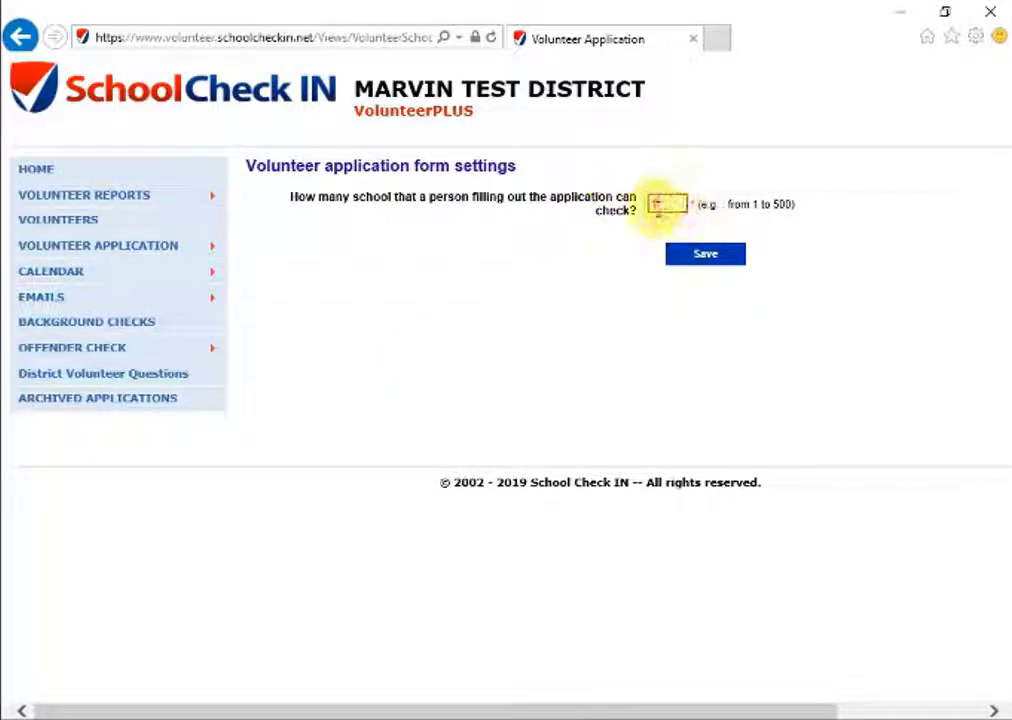
pyautogui.write('1')
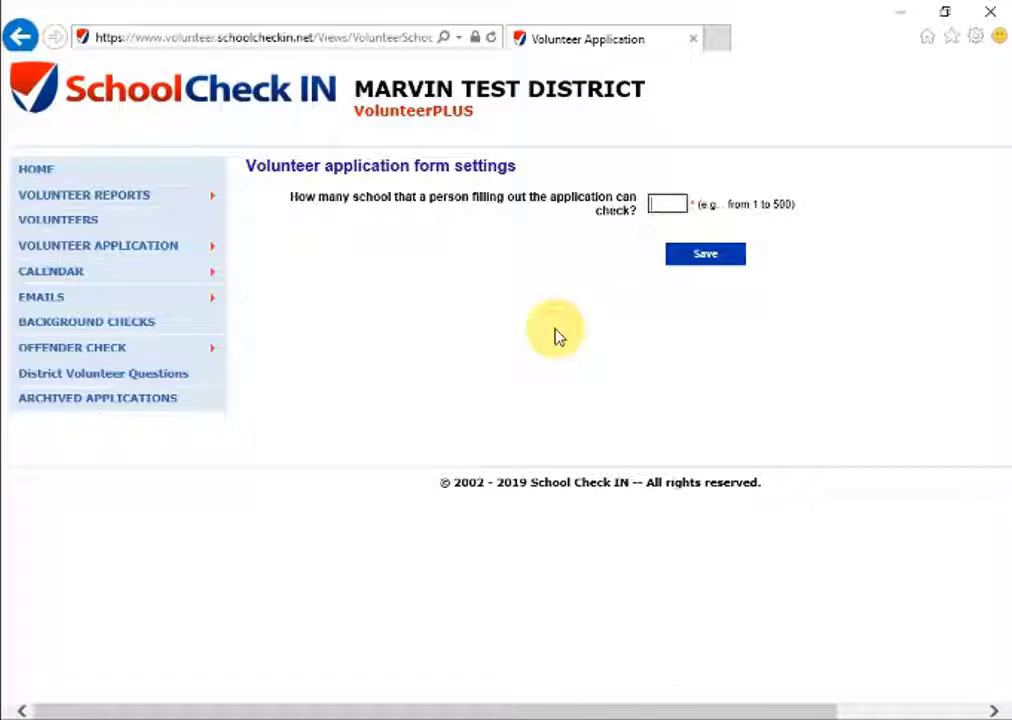
pyautogui.click(708, 256)
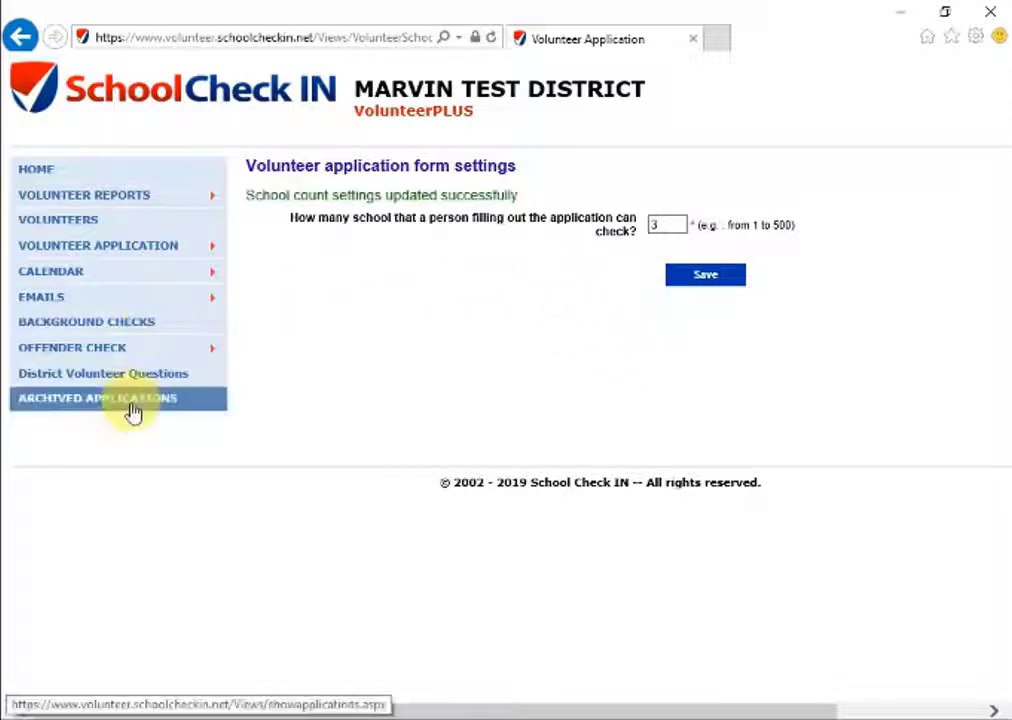
# Review the Calendar Events List and the District Calendar with its public URL, and return to the home page.
pyautogui.click(210, 279)
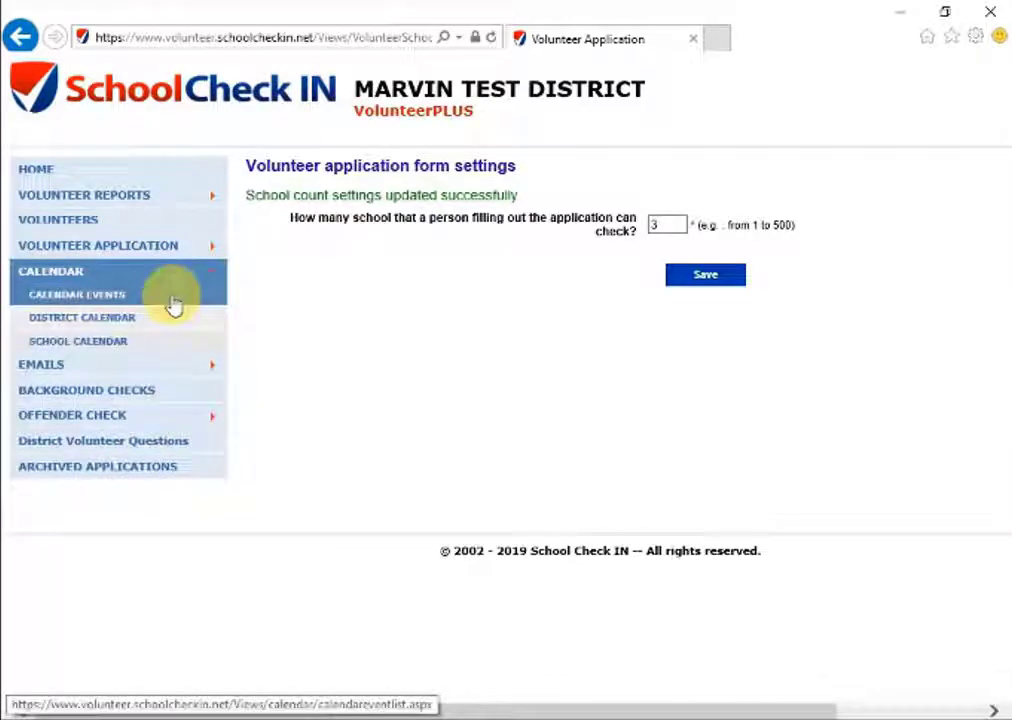
pyautogui.click(173, 305)
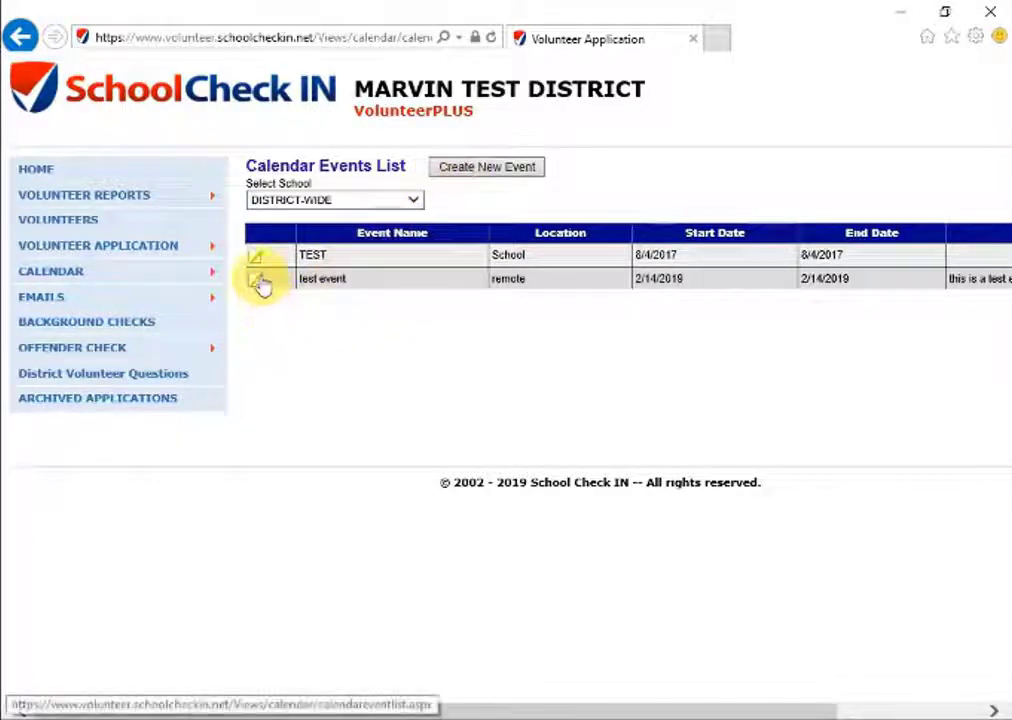
pyautogui.moveTo(221, 276)
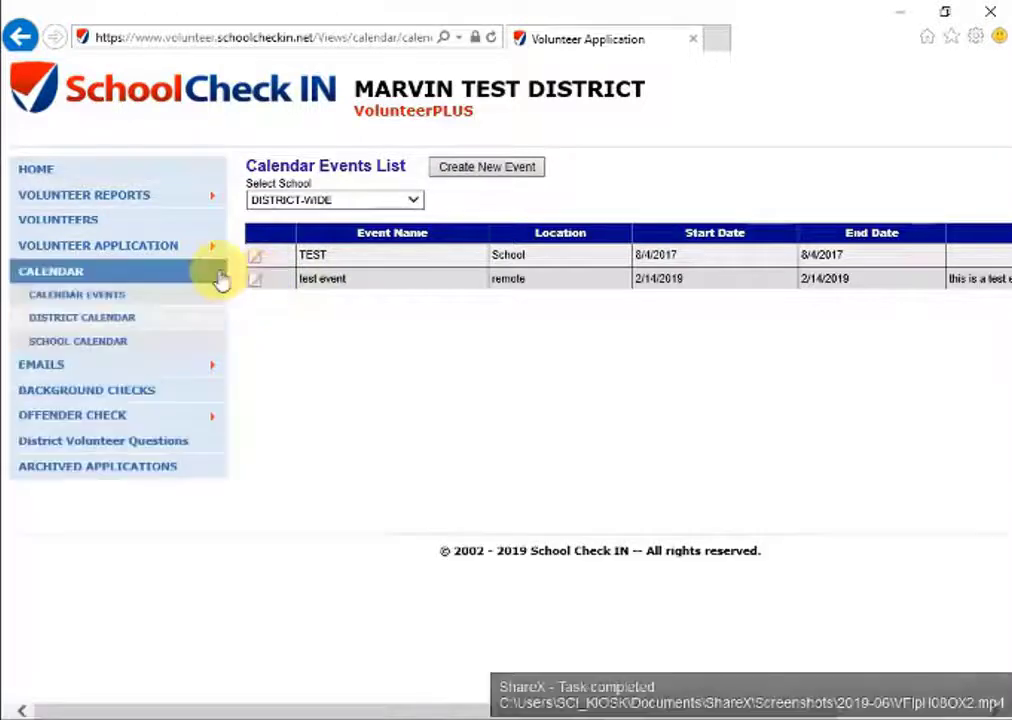
pyautogui.click(145, 322)
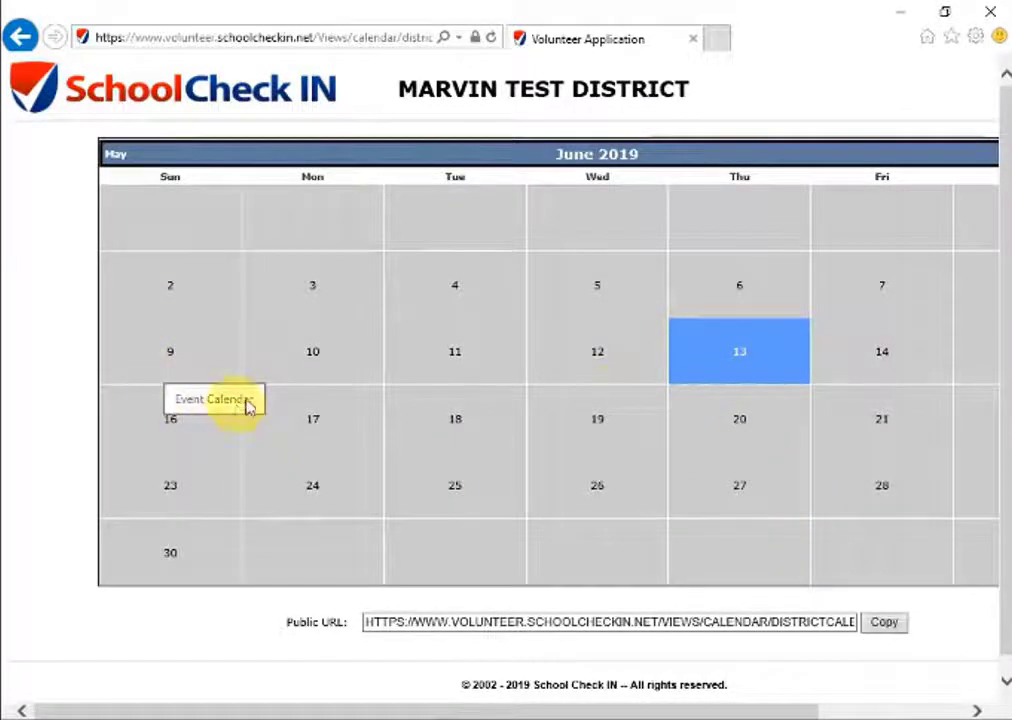
pyautogui.scroll(-1, 626, 409)
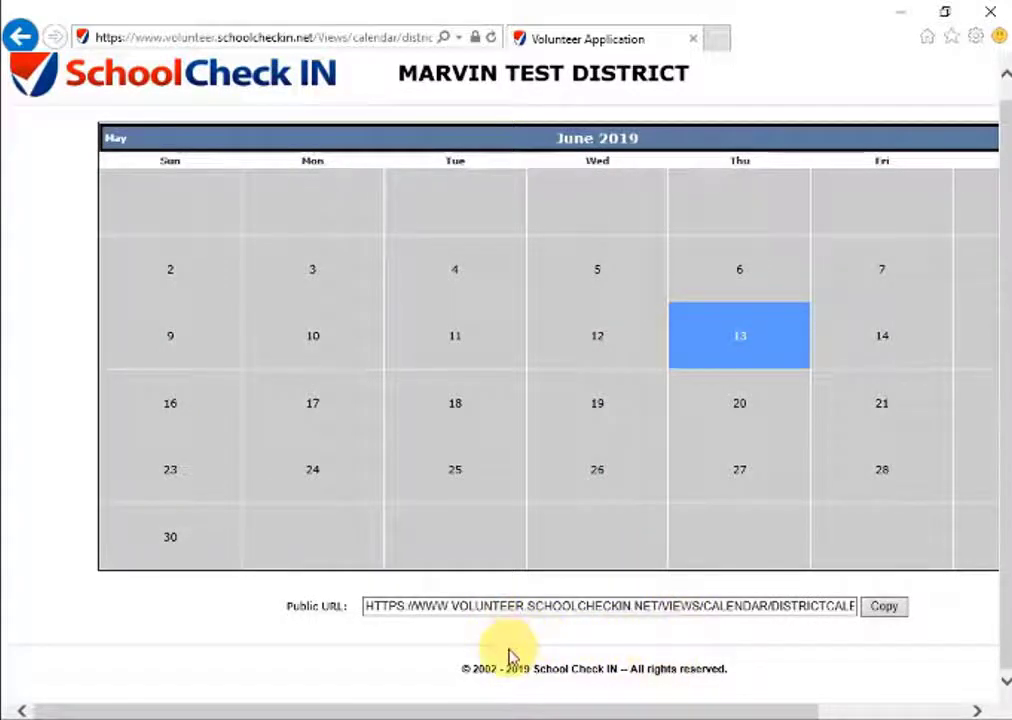
pyautogui.click(427, 610)
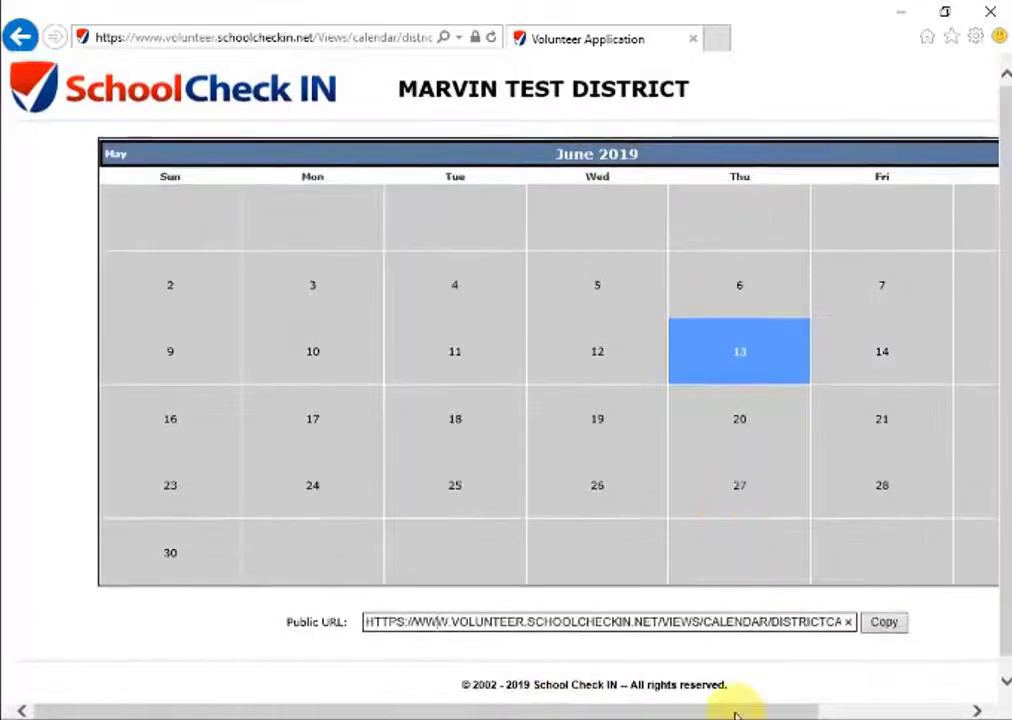
pyautogui.moveTo(734, 707); pyautogui.dragTo(858, 707)
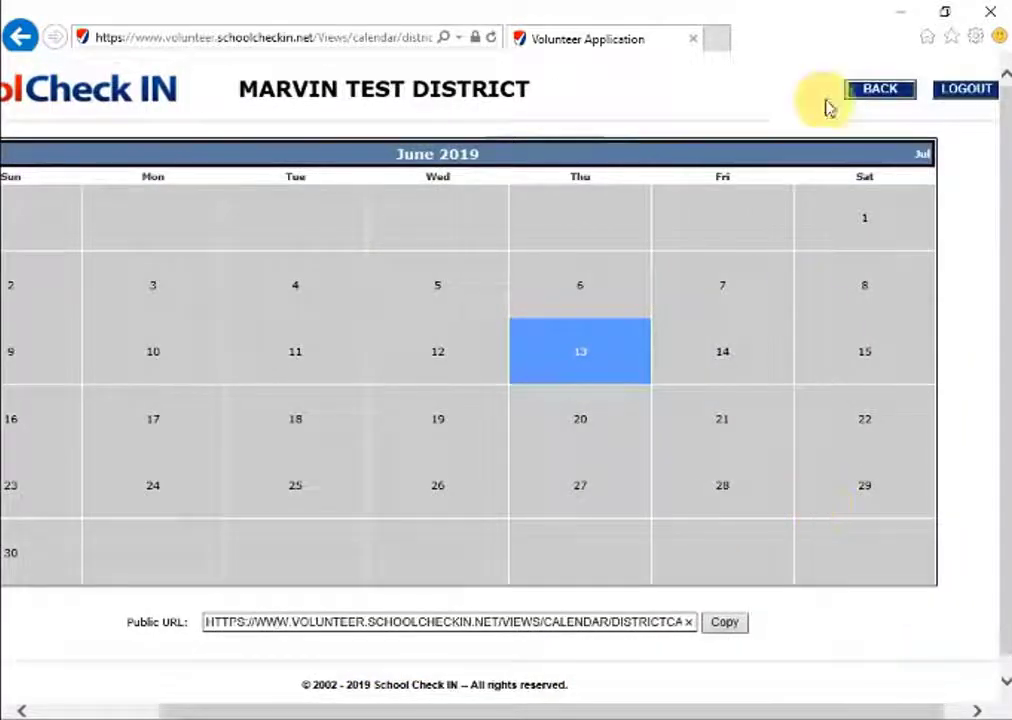
pyautogui.click(868, 100)
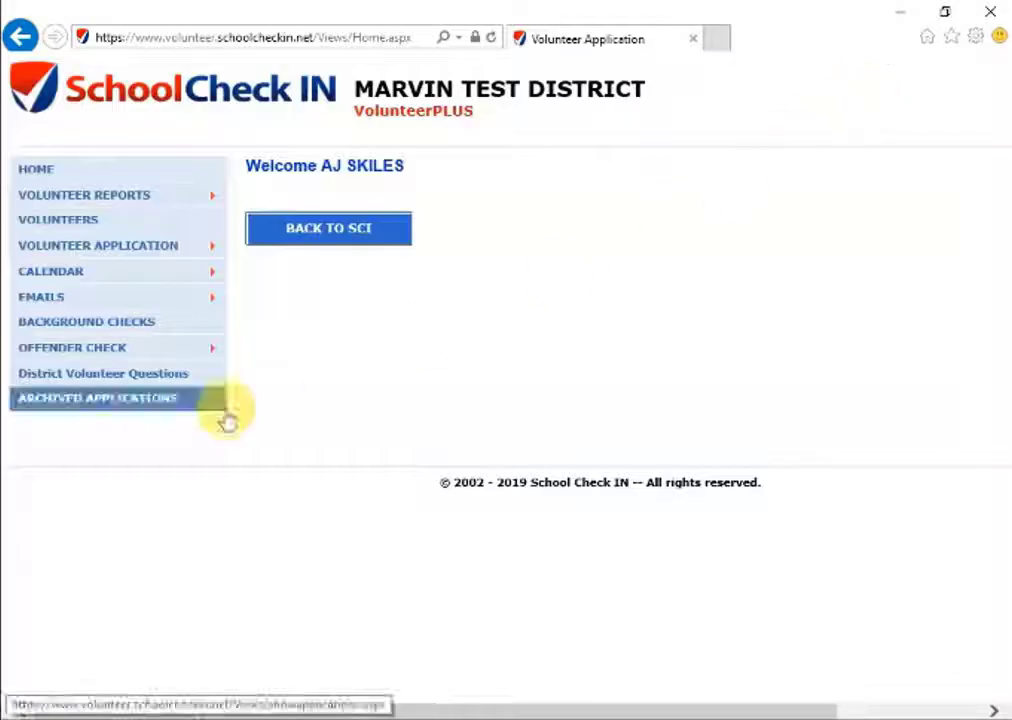
# Review the School Calendar for A PLUS HIGH SCHOOL and its public URL, and return to the home page.
pyautogui.click(222, 276)
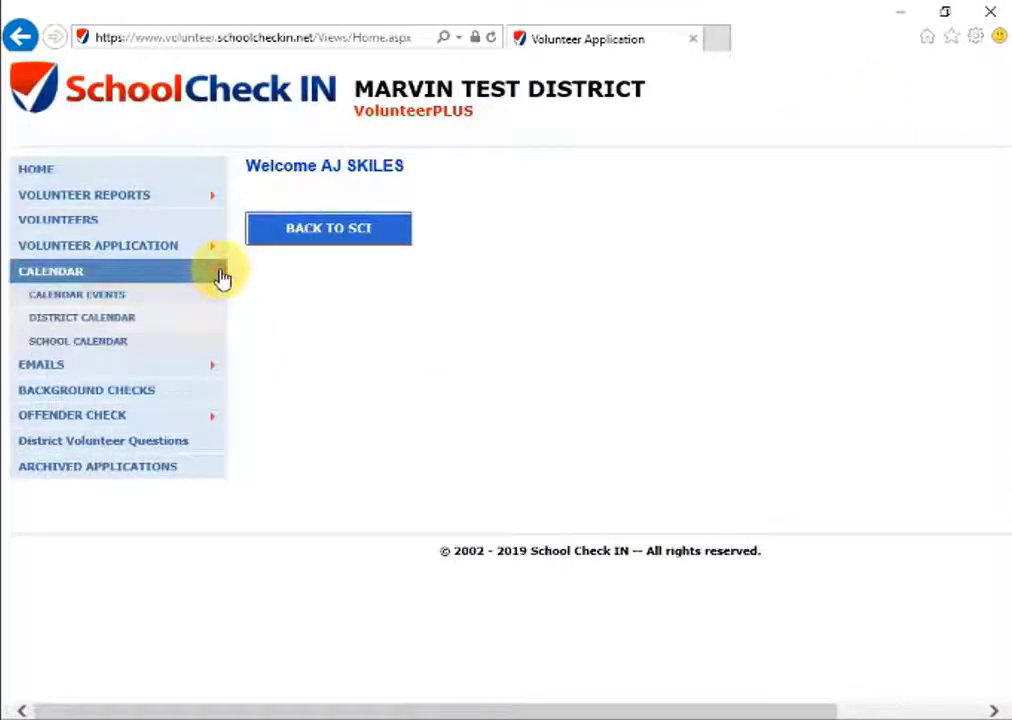
pyautogui.click(152, 356)
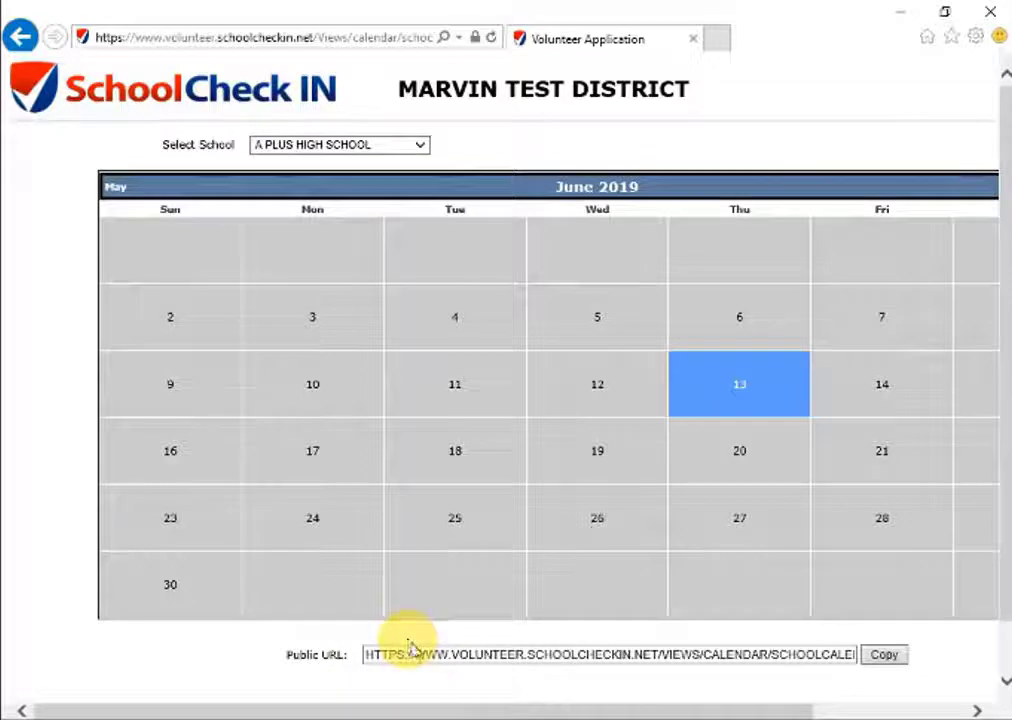
pyautogui.click(361, 650)
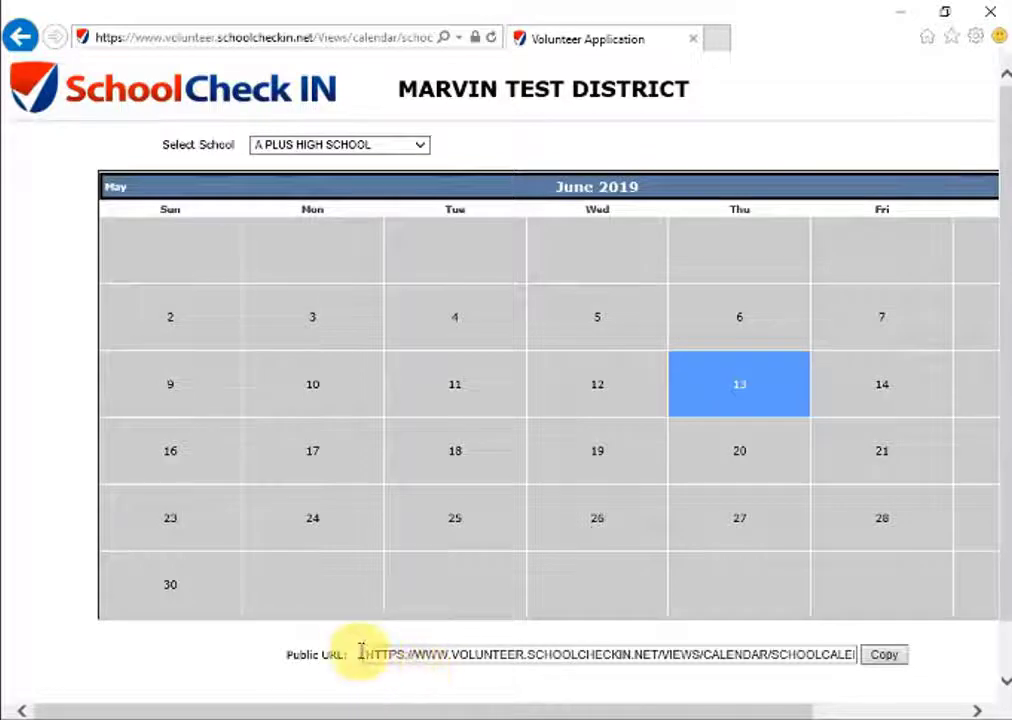
pyautogui.click(427, 658)
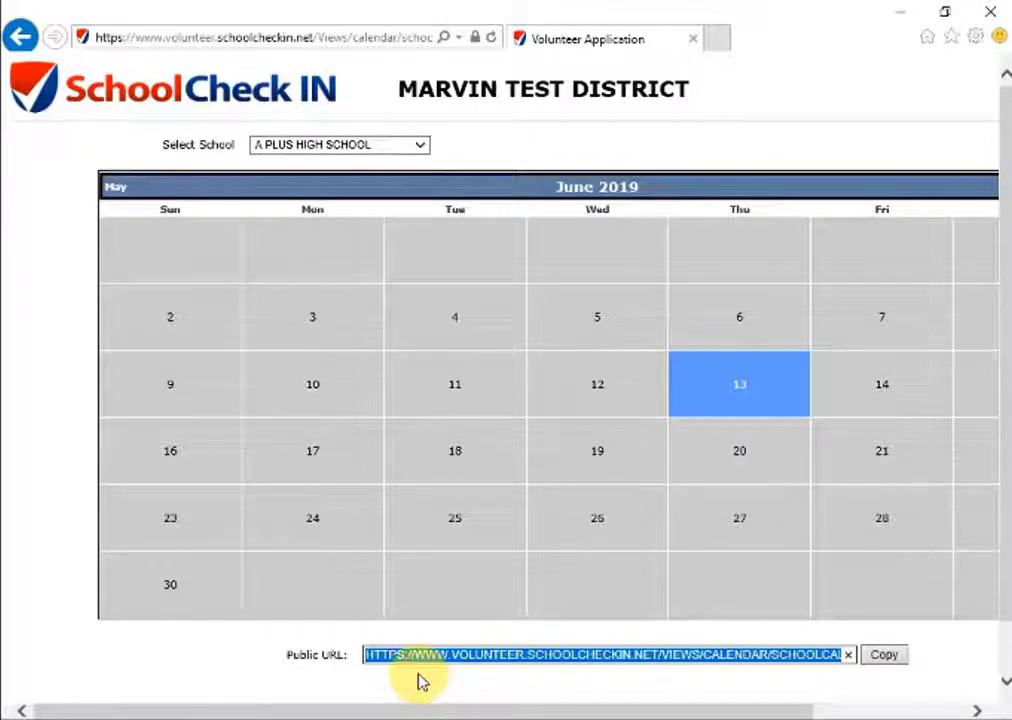
pyautogui.moveTo(599, 711); pyautogui.dragTo(714, 707)
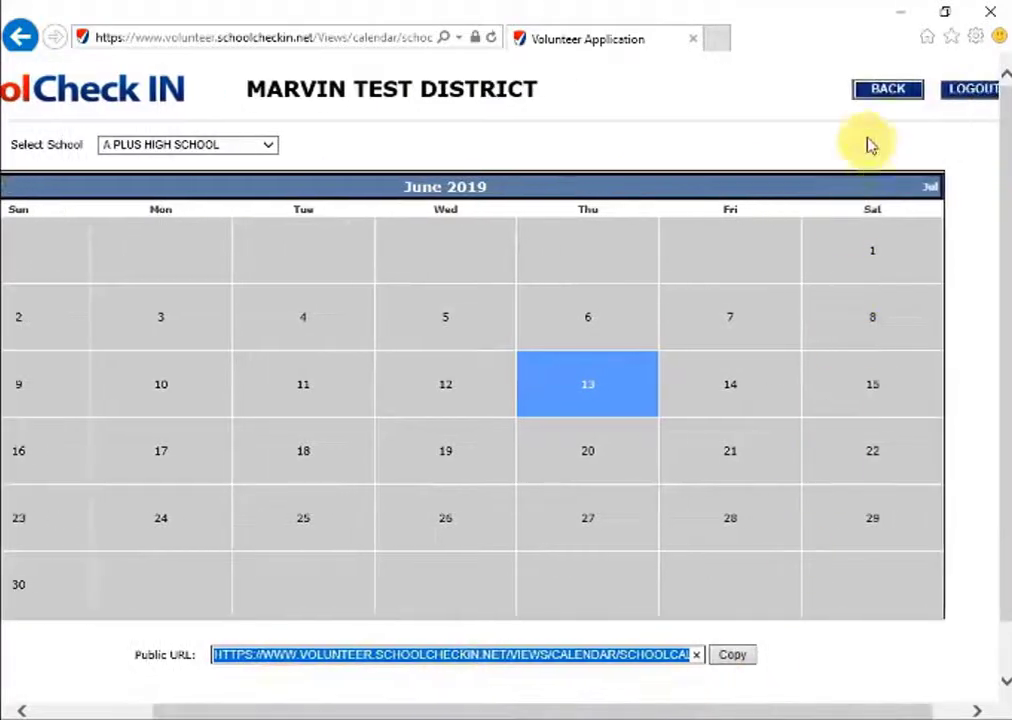
pyautogui.click(891, 90)
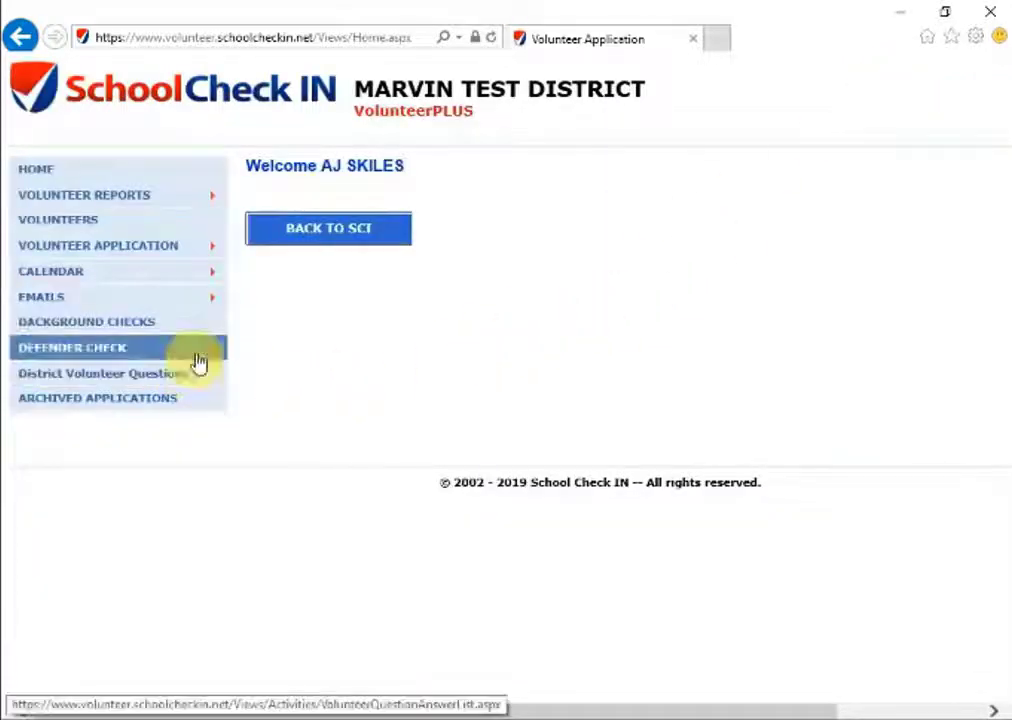
# Open the Email Sending page and choose SCHOOL CHECK IN ACADEMY as the school and APPROVED as the template.
pyautogui.click(211, 306)
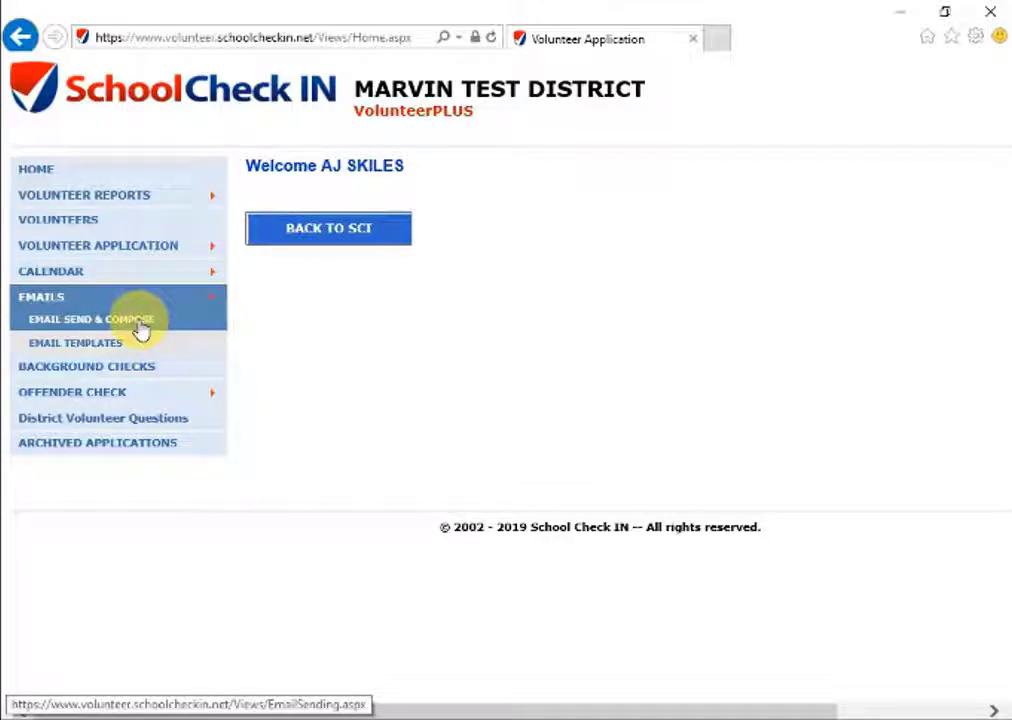
pyautogui.click(140, 328)
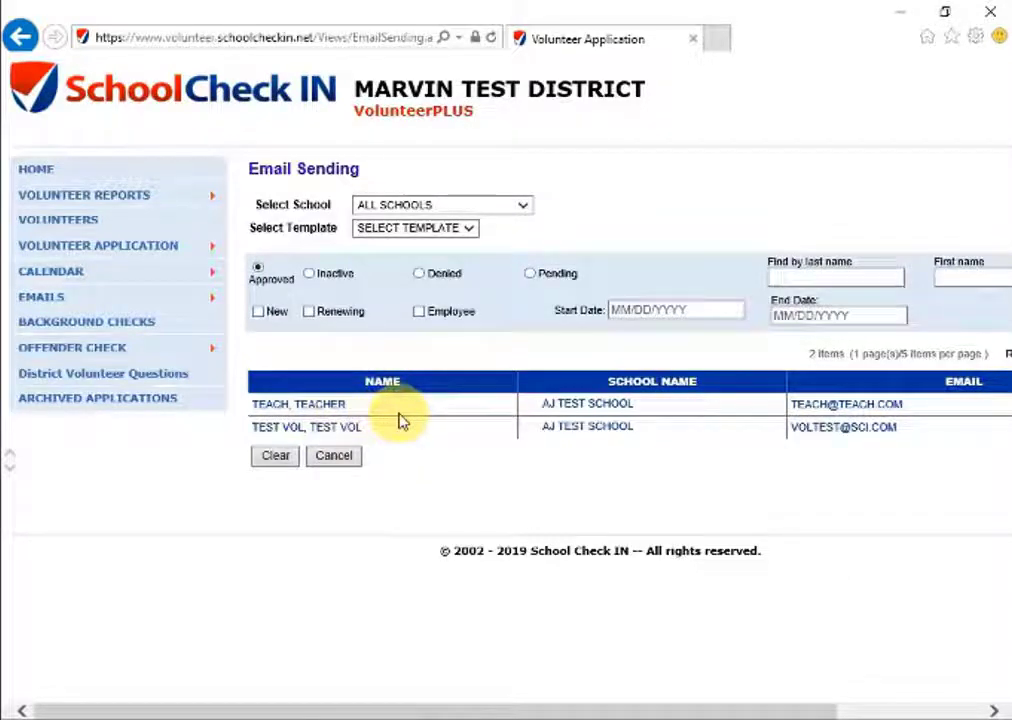
pyautogui.click(475, 203)
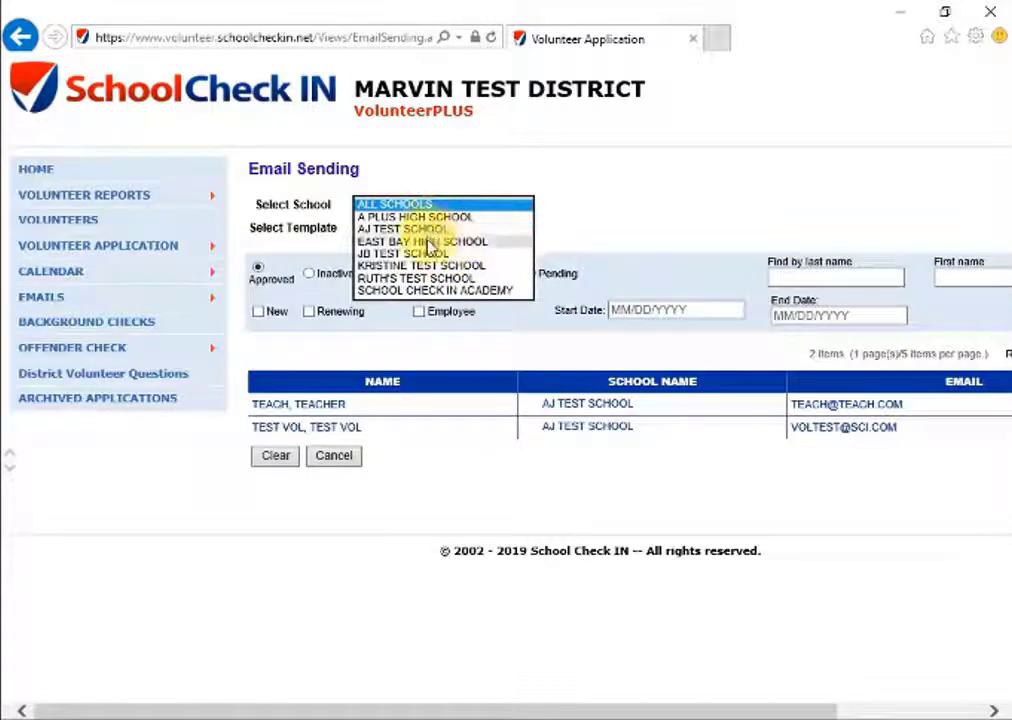
pyautogui.click(407, 290)
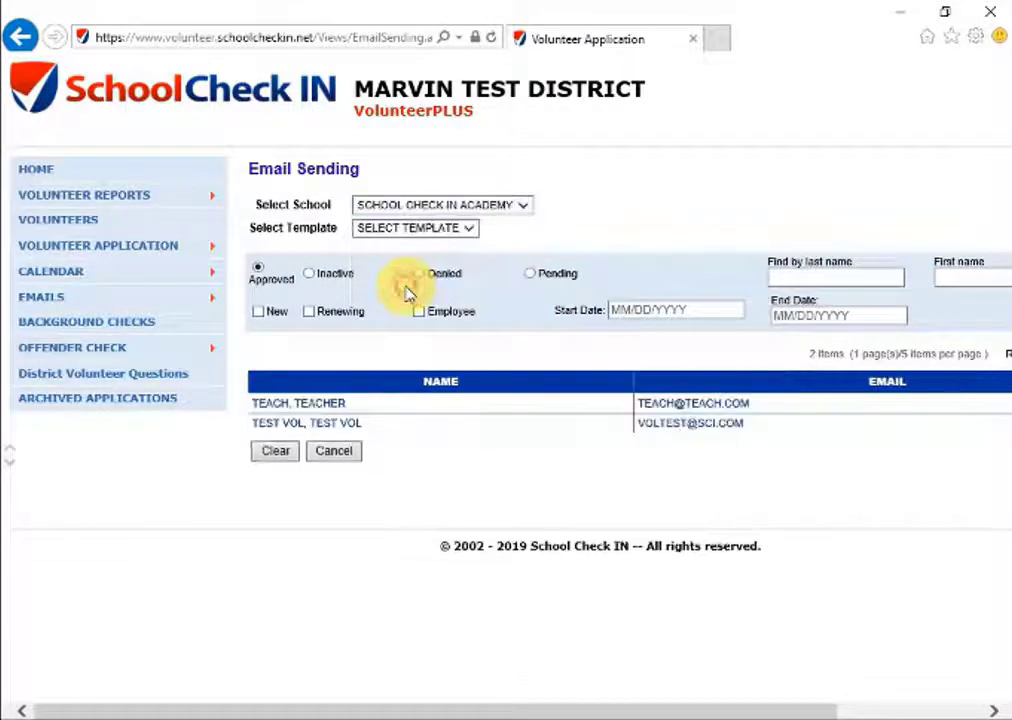
pyautogui.click(407, 229)
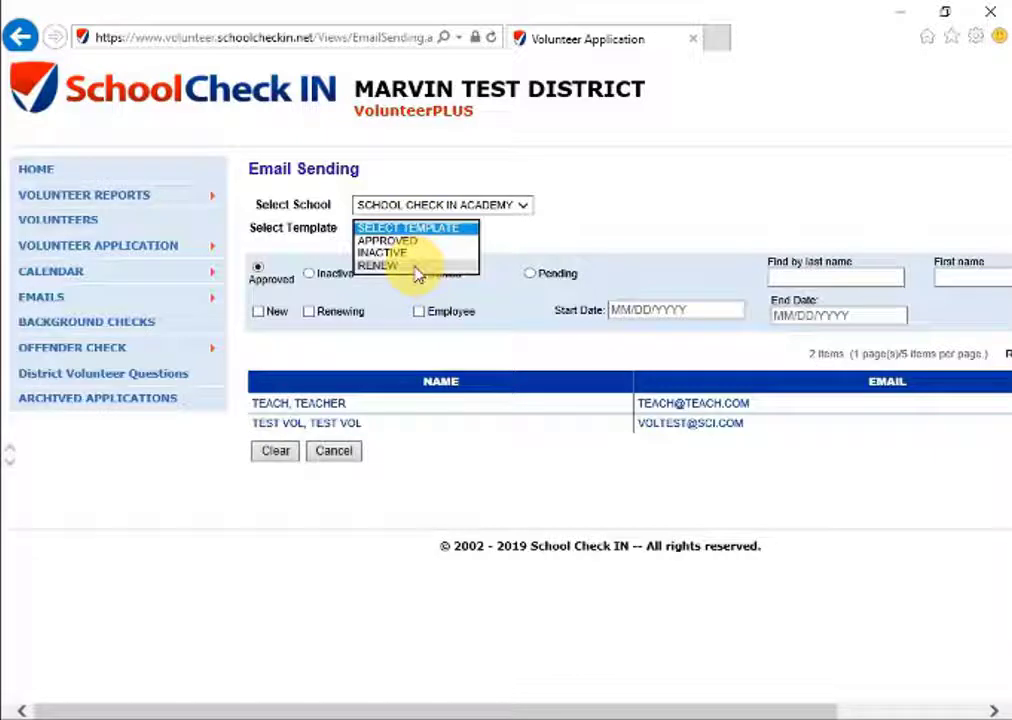
pyautogui.click(414, 241)
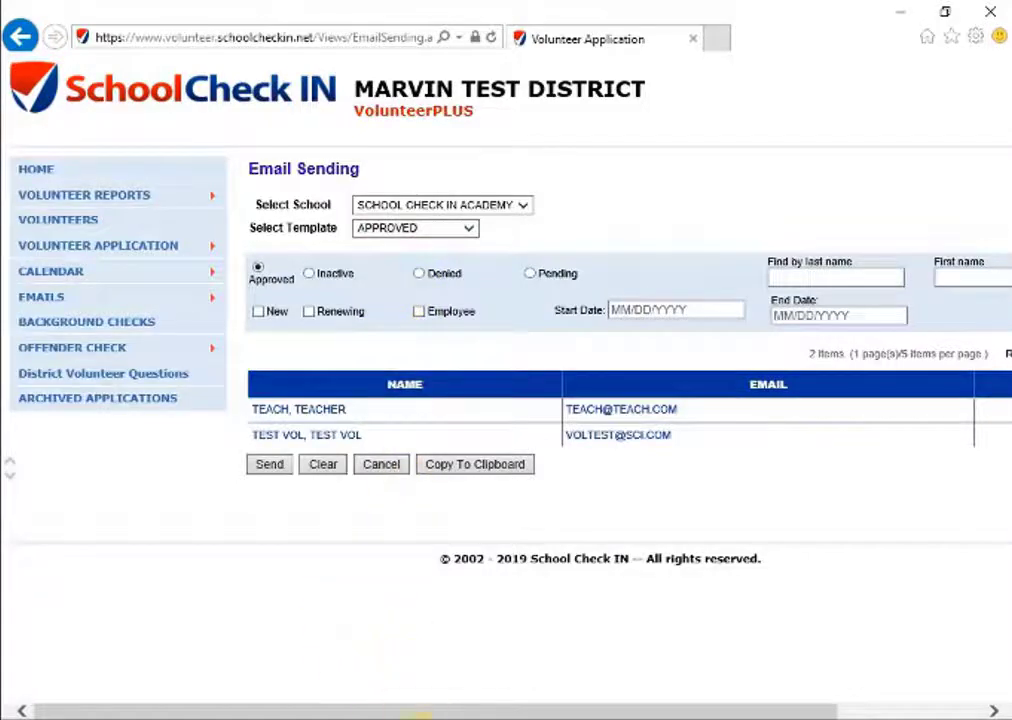
# Select both listed volunteers for the APPROVED email and submit the selection for sending.
pyautogui.moveTo(362, 712); pyautogui.dragTo(481, 672)
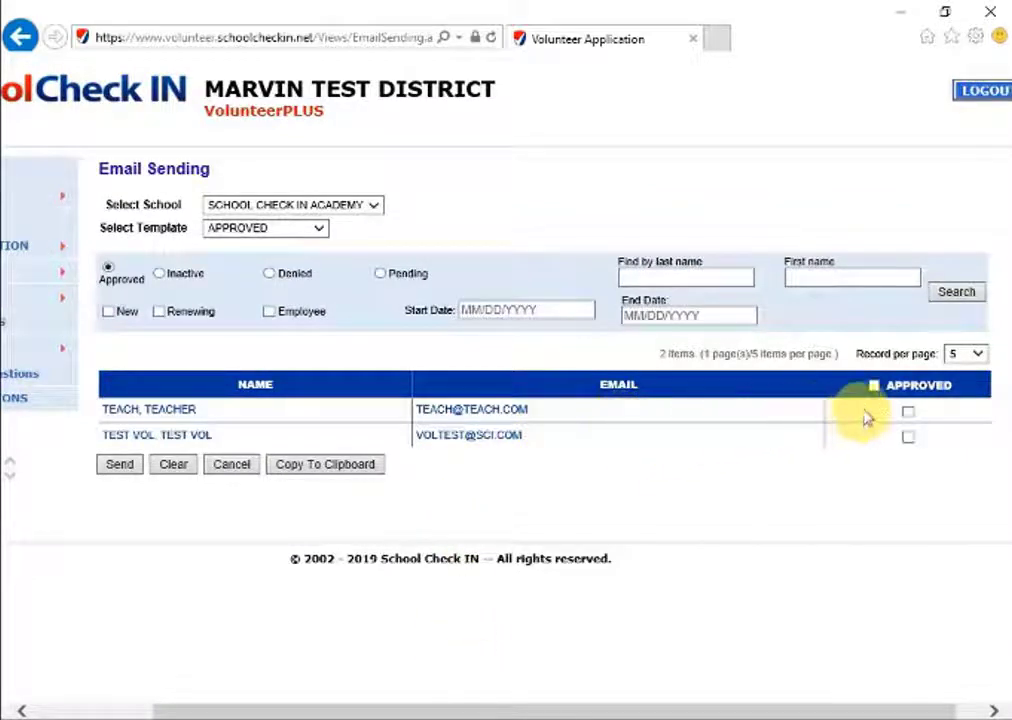
pyautogui.click(908, 412)
pyautogui.click(910, 438)
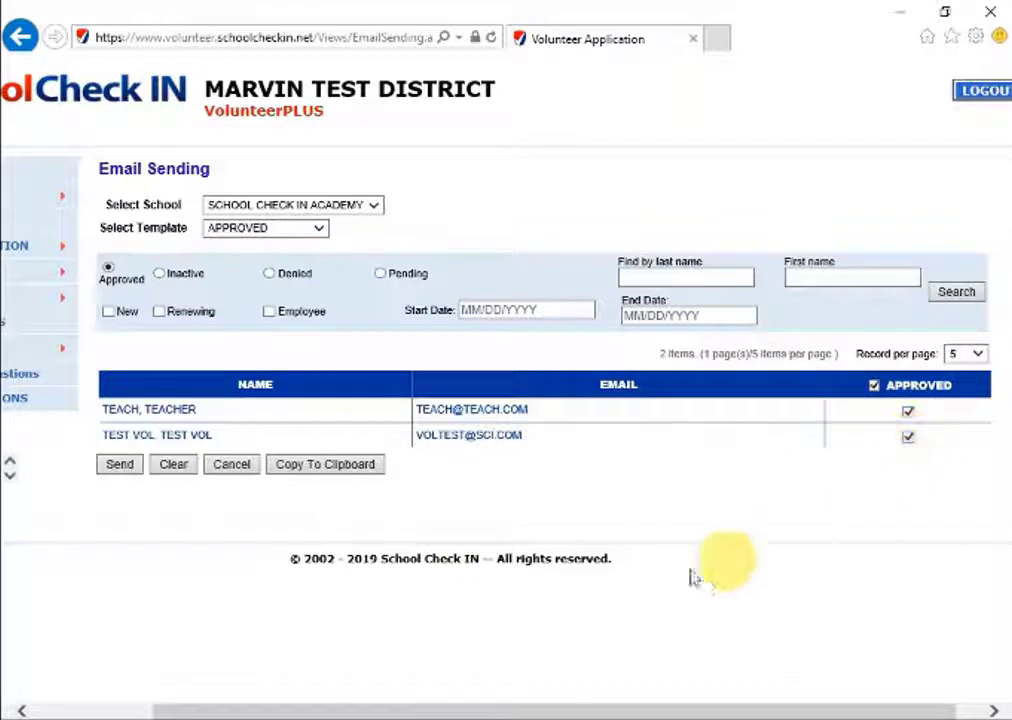
pyautogui.click(122, 468)
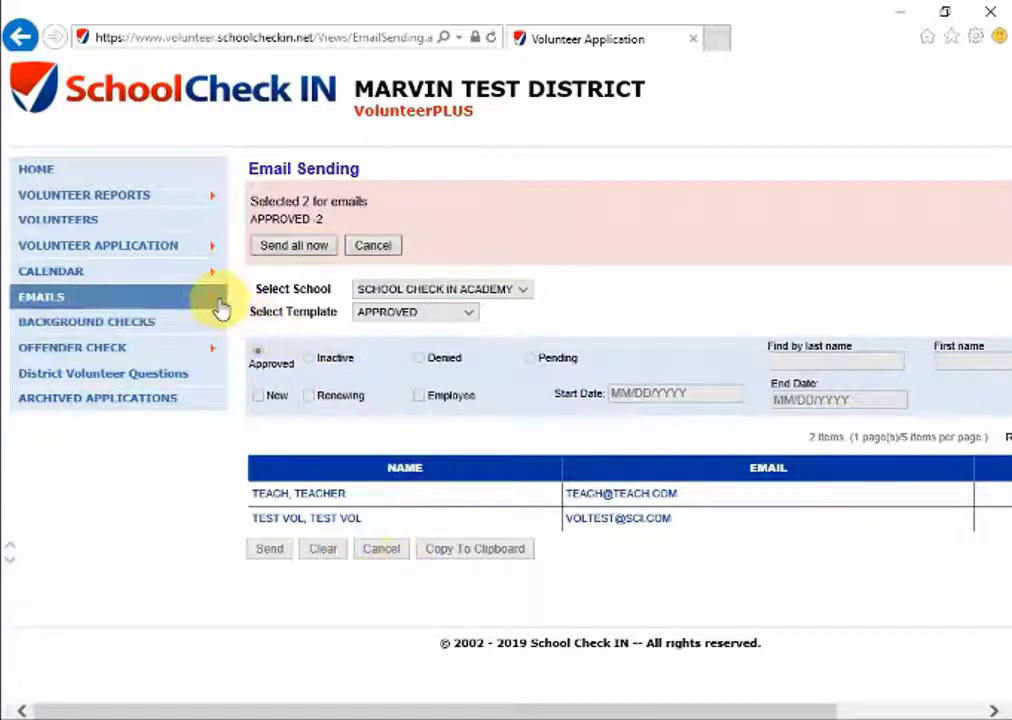
# Examine the Email Templates page, its template types and the name, subject and message fields for OTHER, and leave without saving.
pyautogui.click(219, 307)
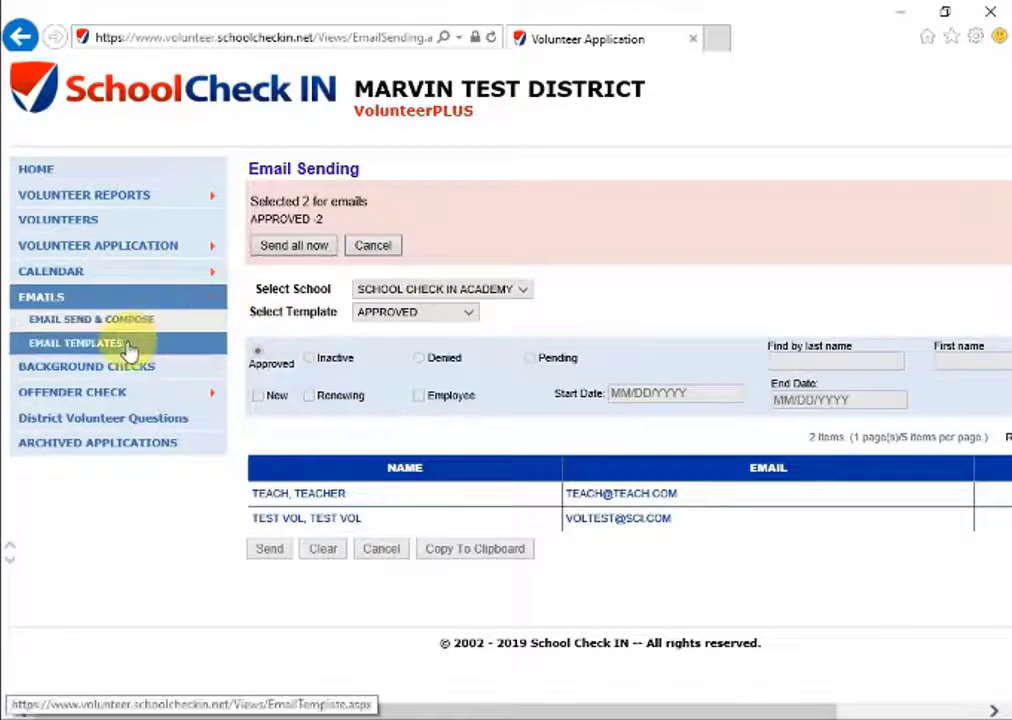
pyautogui.click(127, 345)
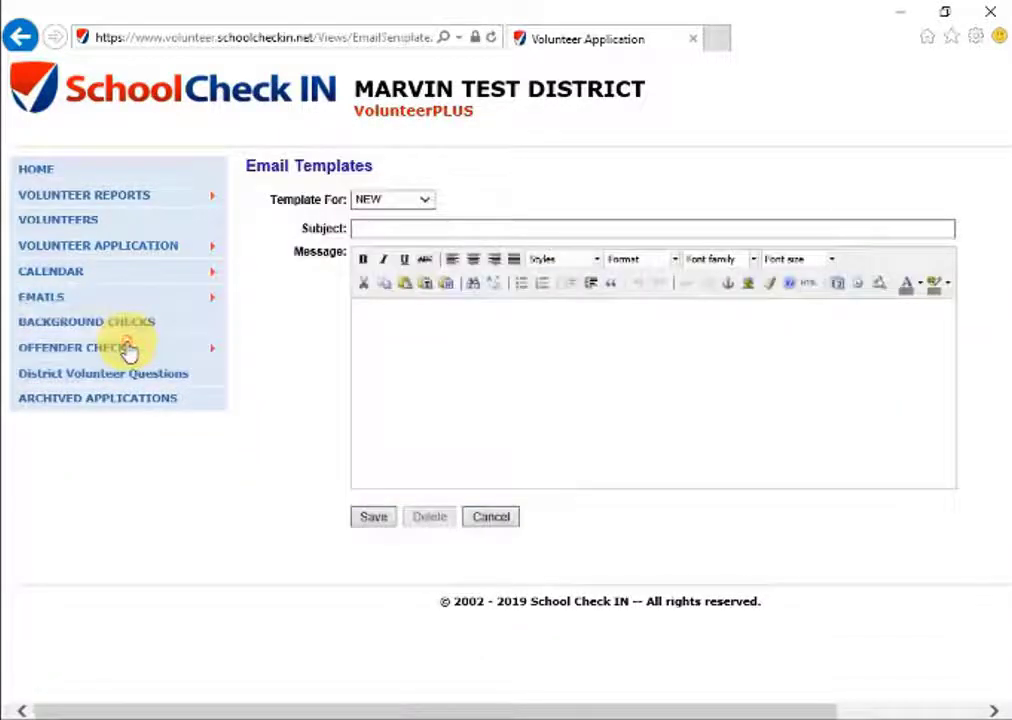
pyautogui.click(355, 202)
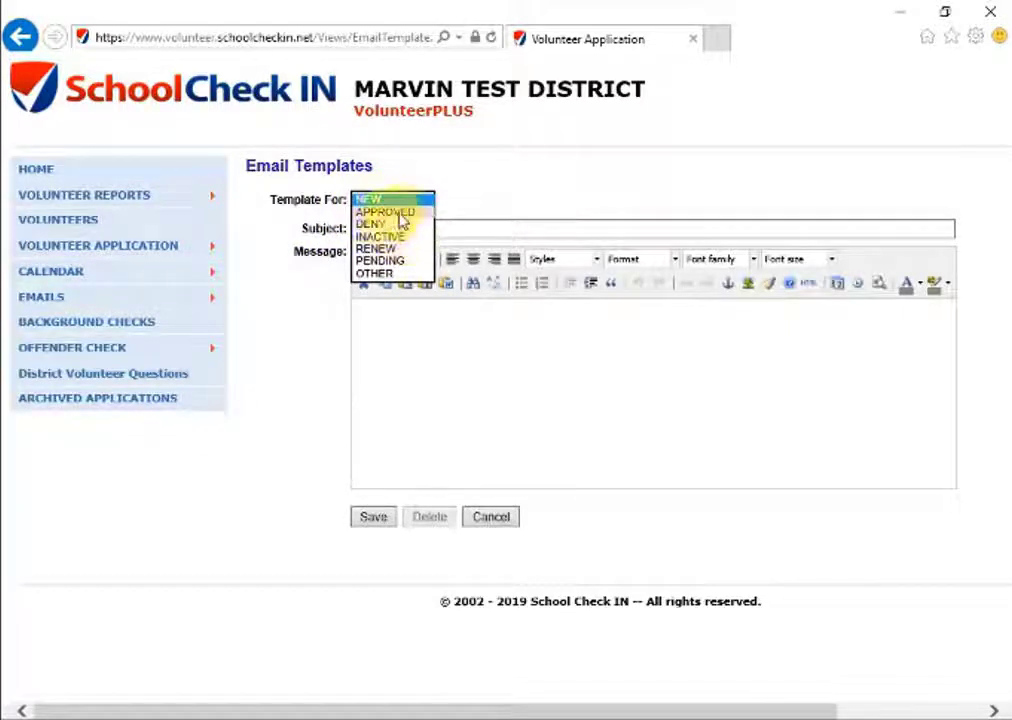
pyautogui.click(386, 276)
pyautogui.click(386, 229)
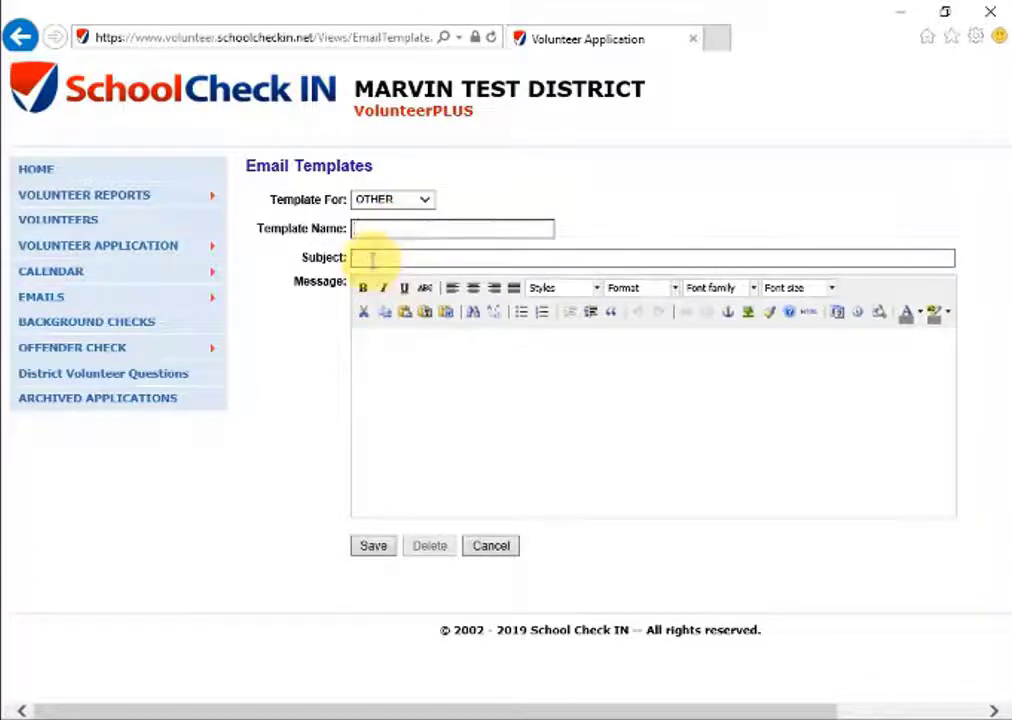
pyautogui.click(409, 376)
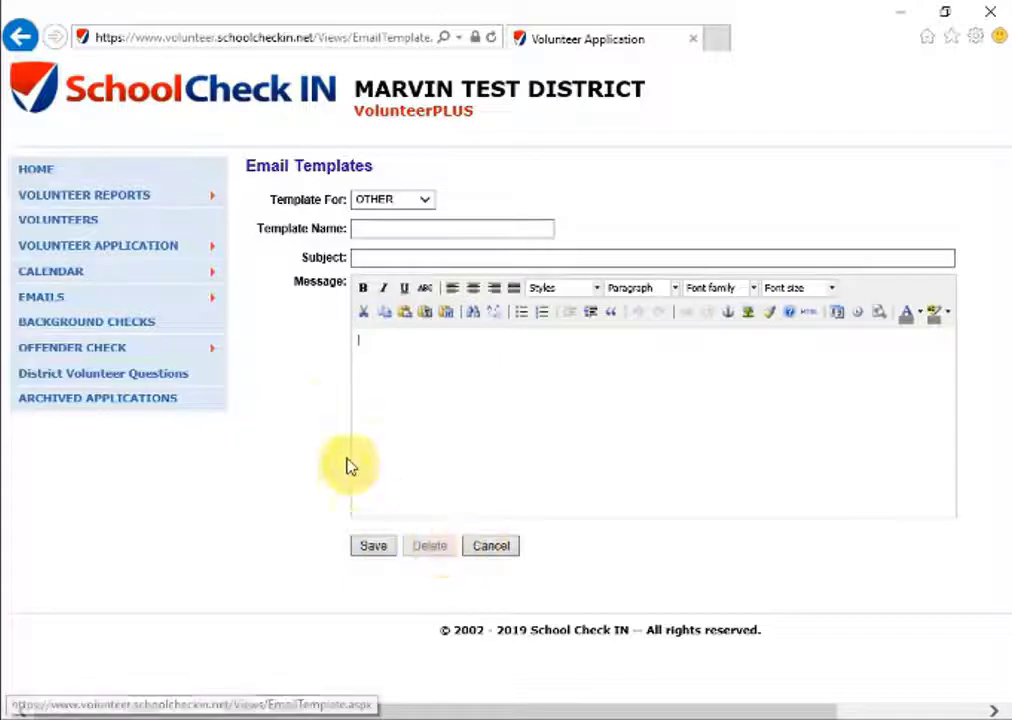
pyautogui.click(501, 548)
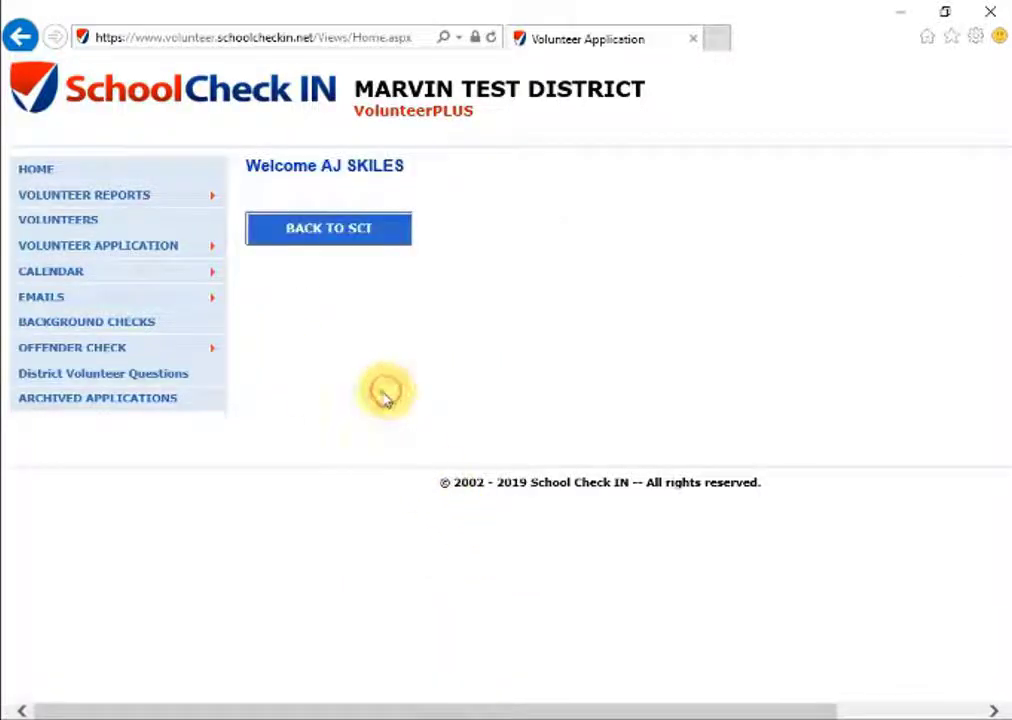
# Review the Background Checks page, including its filters and the check statuses listed for each volunteer.
pyautogui.click(203, 332)
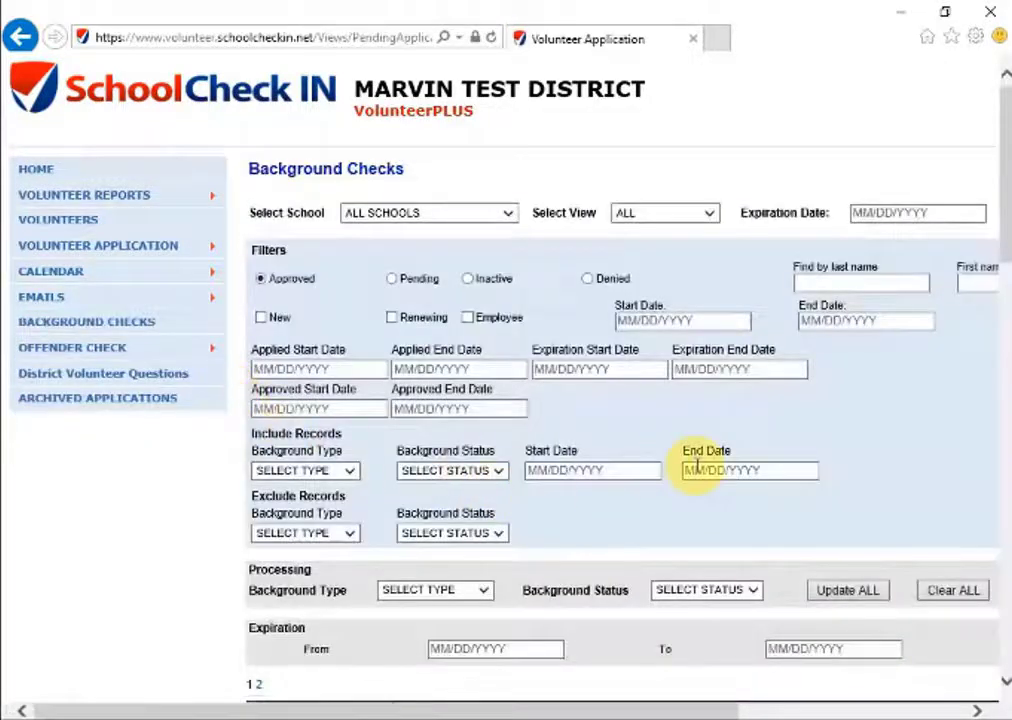
pyautogui.scroll(-5, 655, 468)
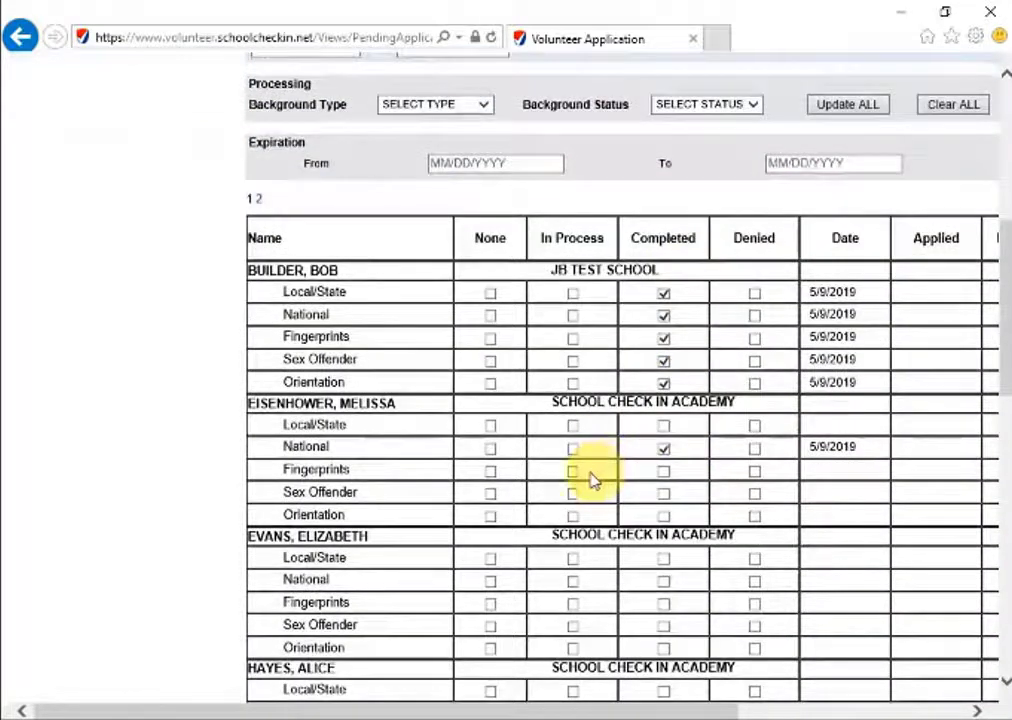
pyautogui.scroll(-1, 595, 480)
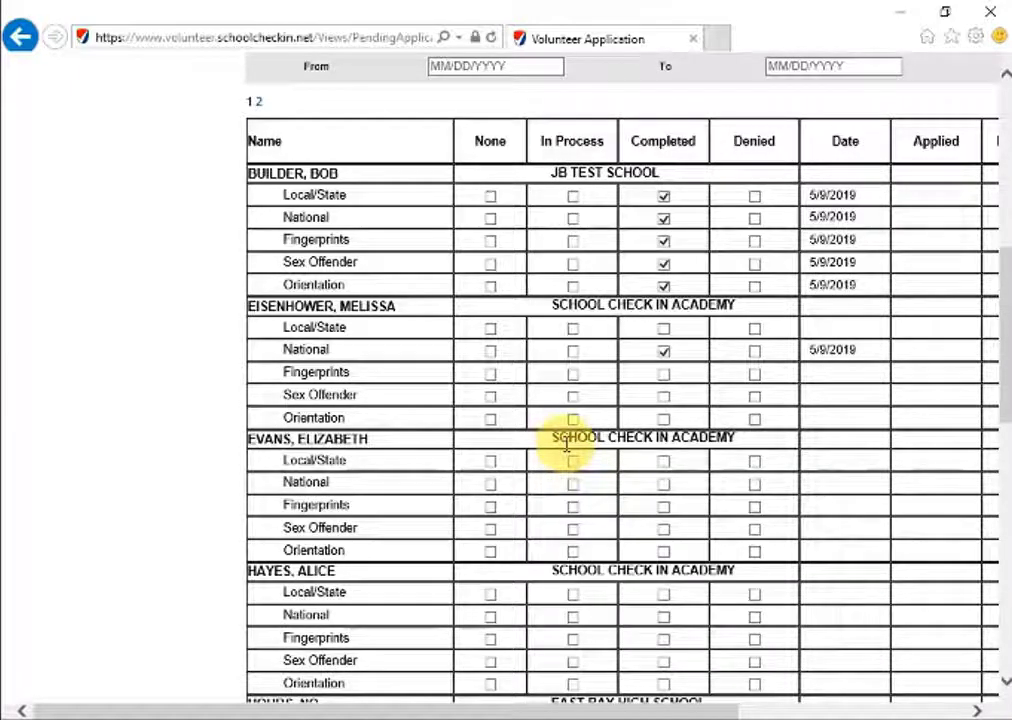
# Examine the Background Checks table across its full width, including the status, date, expiration and approval columns and the update option per check.
pyautogui.scroll(1, 370, 420)
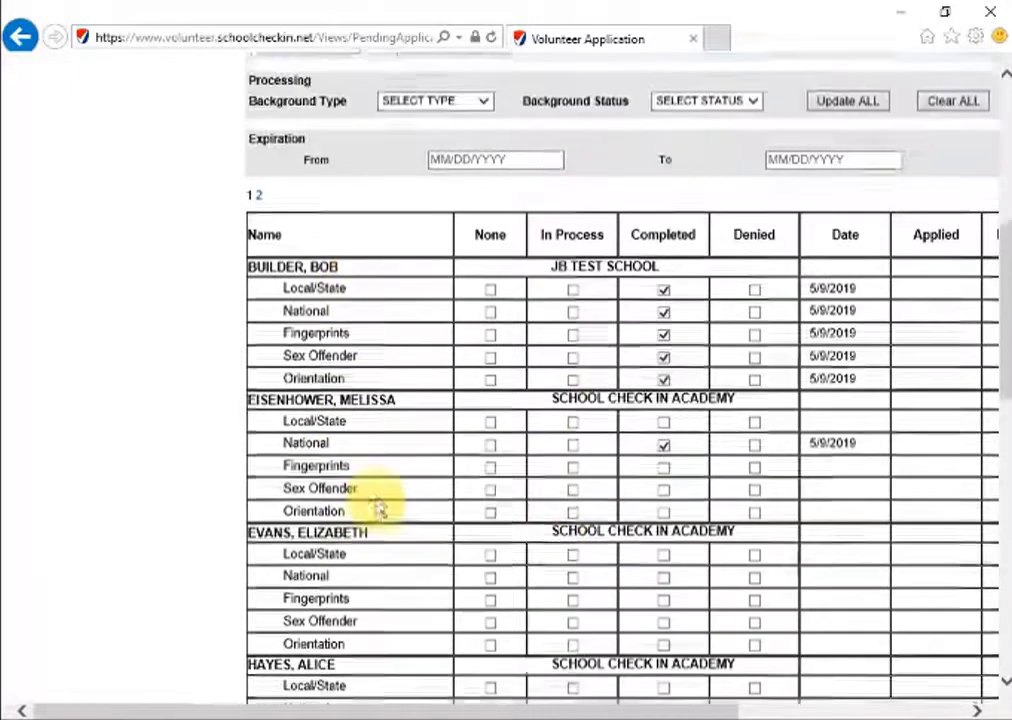
pyautogui.scroll(2, 380, 506)
pyautogui.scroll(-5, 377, 502)
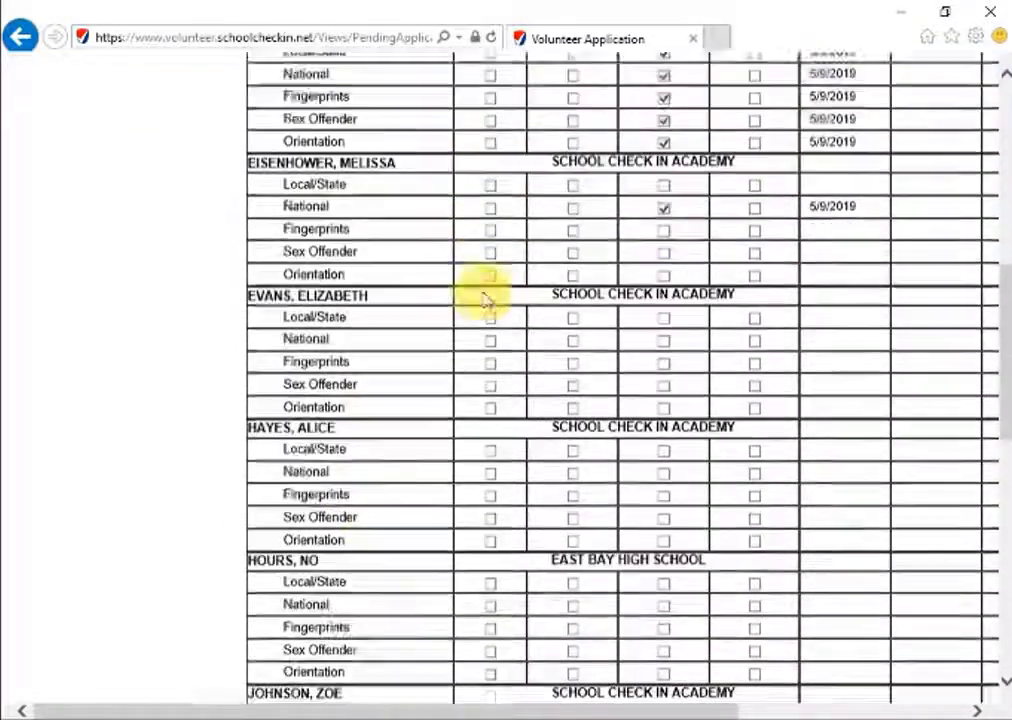
pyautogui.scroll(-3, 495, 552)
pyautogui.scroll(8, 605, 527)
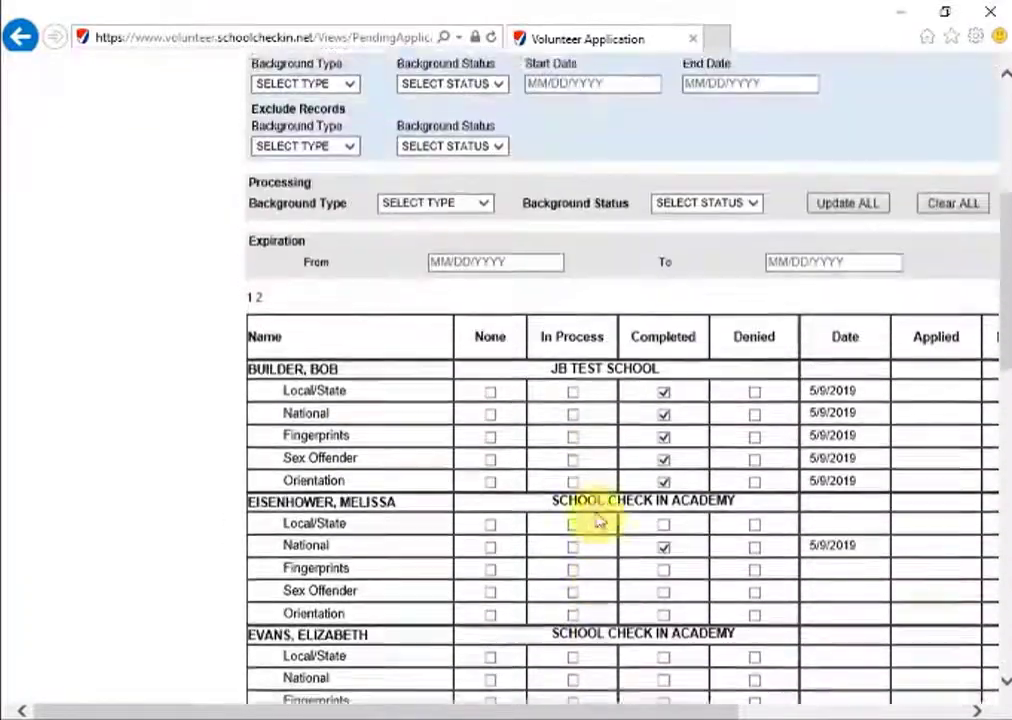
pyautogui.scroll(-1, 545, 440)
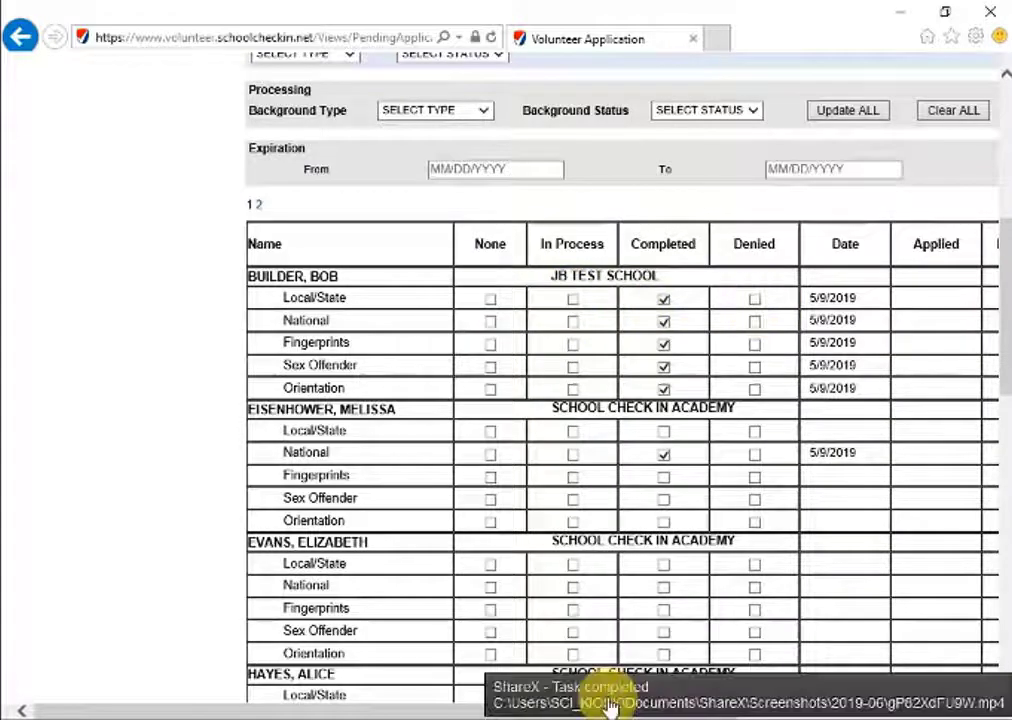
pyautogui.moveTo(463, 705); pyautogui.dragTo(422, 655)
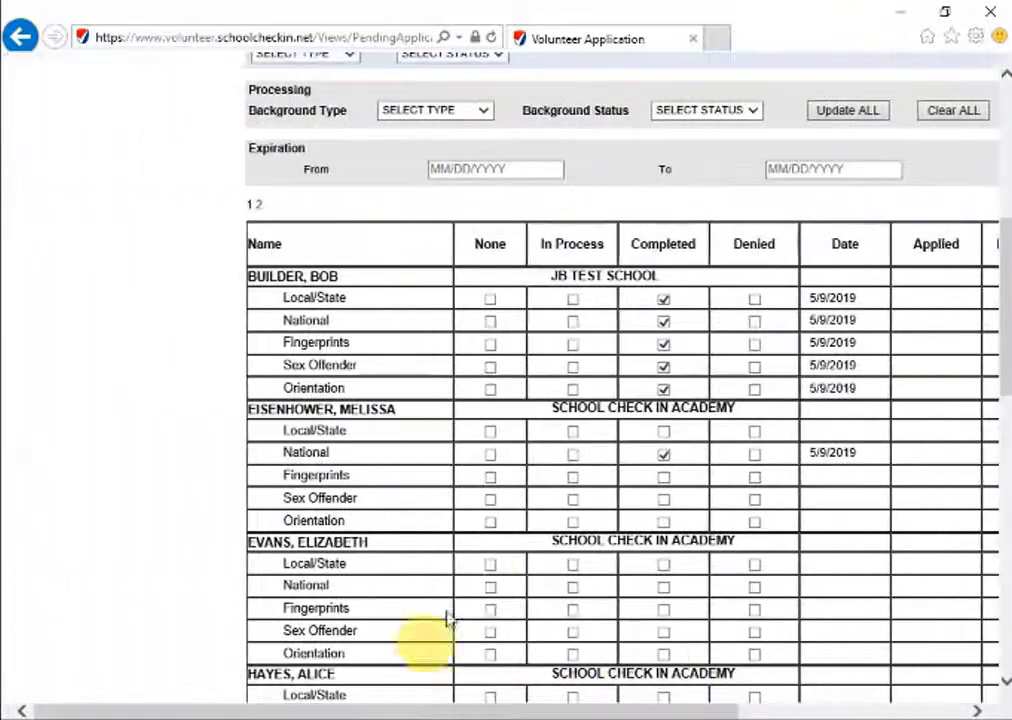
pyautogui.scroll(-2, 485, 593)
pyautogui.moveTo(488, 705); pyautogui.dragTo(698, 690)
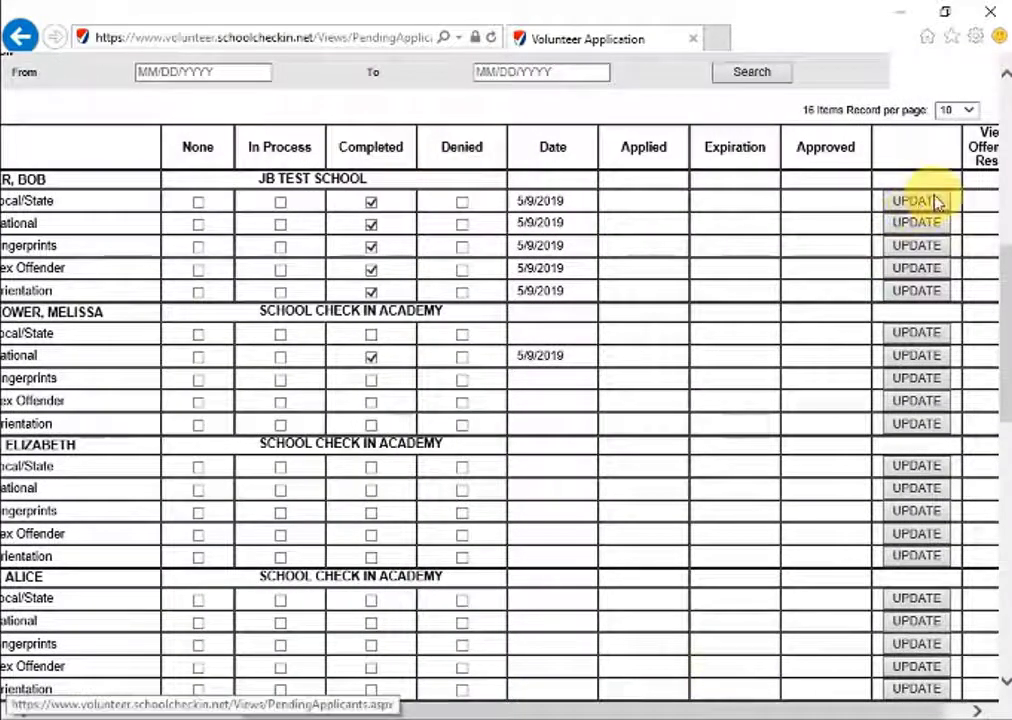
pyautogui.moveTo(707, 711); pyautogui.dragTo(590, 707)
pyautogui.scroll(6, 267, 515)
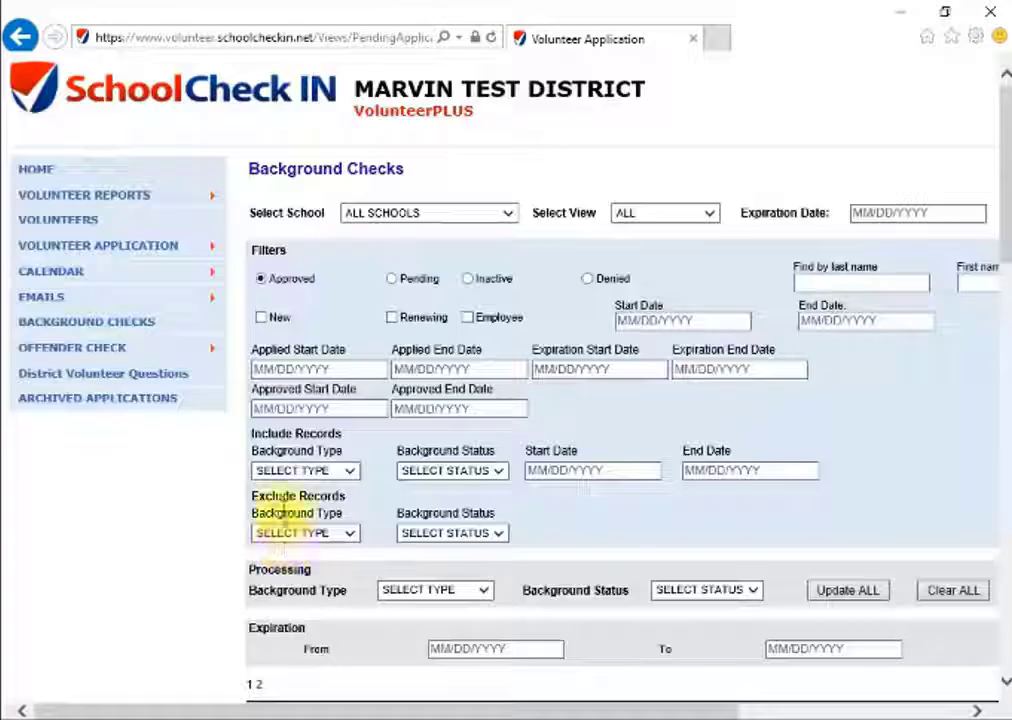
# Open the Volunteer OffenderCheck page, filter it to active volunteers and examine the list and its OffenderCheck option.
pyautogui.click(184, 356)
pyautogui.click(165, 374)
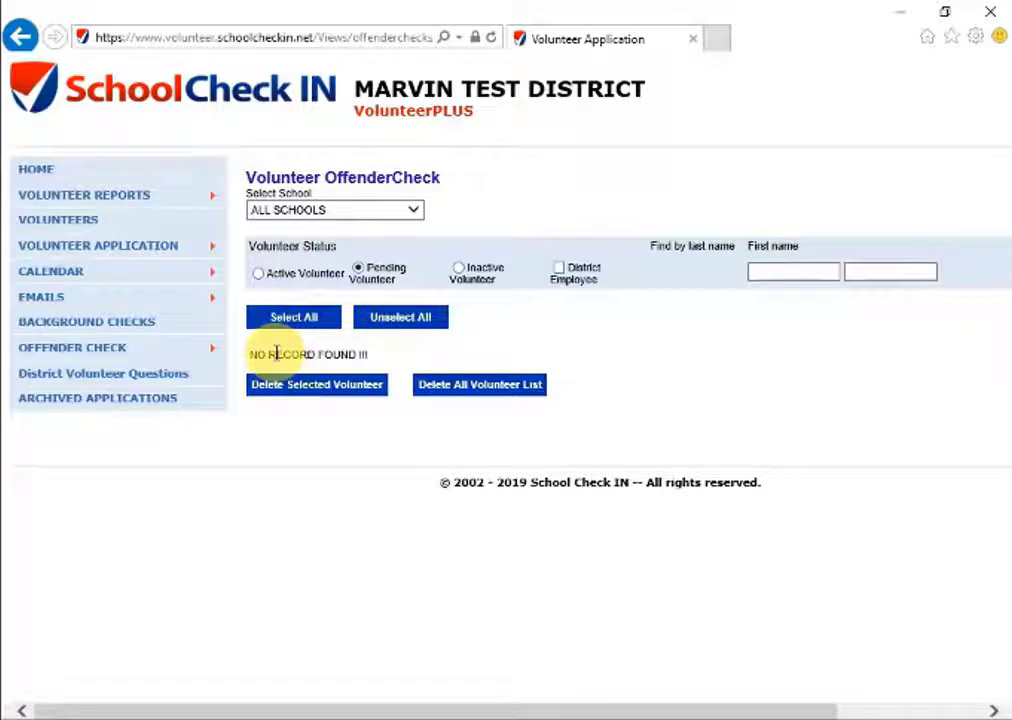
pyautogui.click(259, 275)
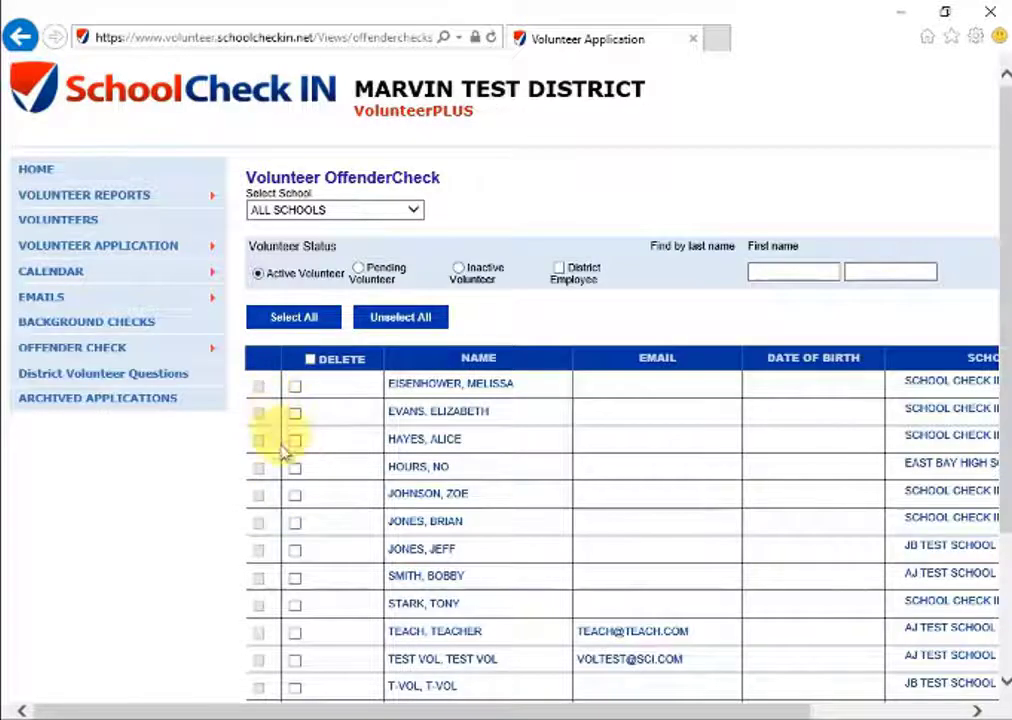
pyautogui.scroll(-2, 275, 490)
pyautogui.moveTo(486, 711); pyautogui.dragTo(635, 692)
pyautogui.scroll(1, 626, 610)
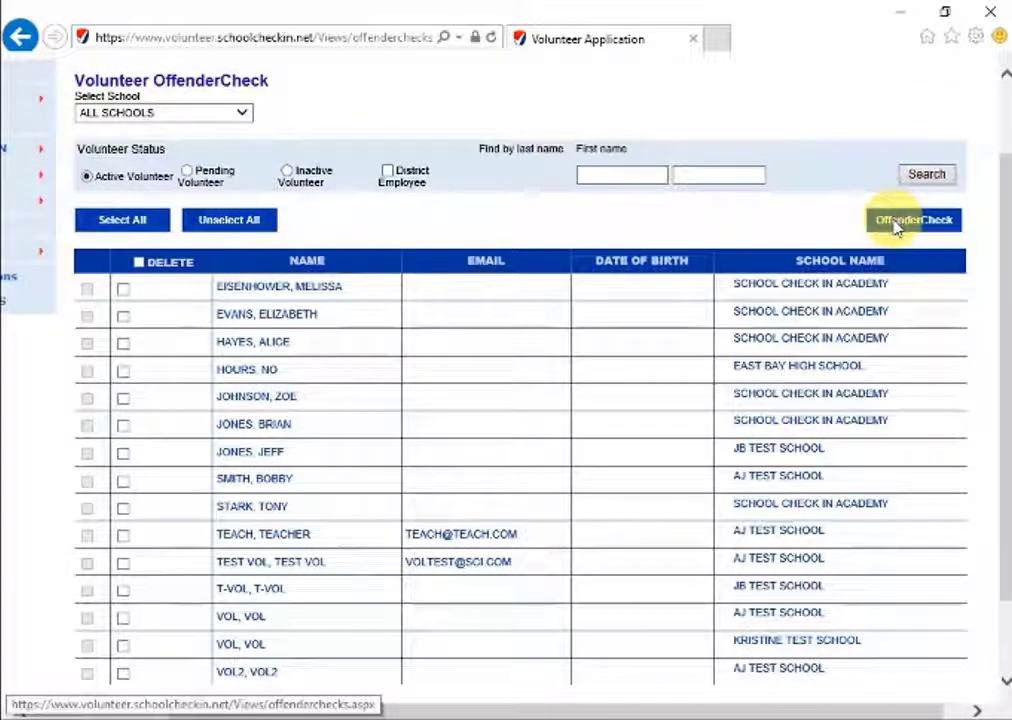
pyautogui.moveTo(637, 713); pyautogui.dragTo(541, 710)
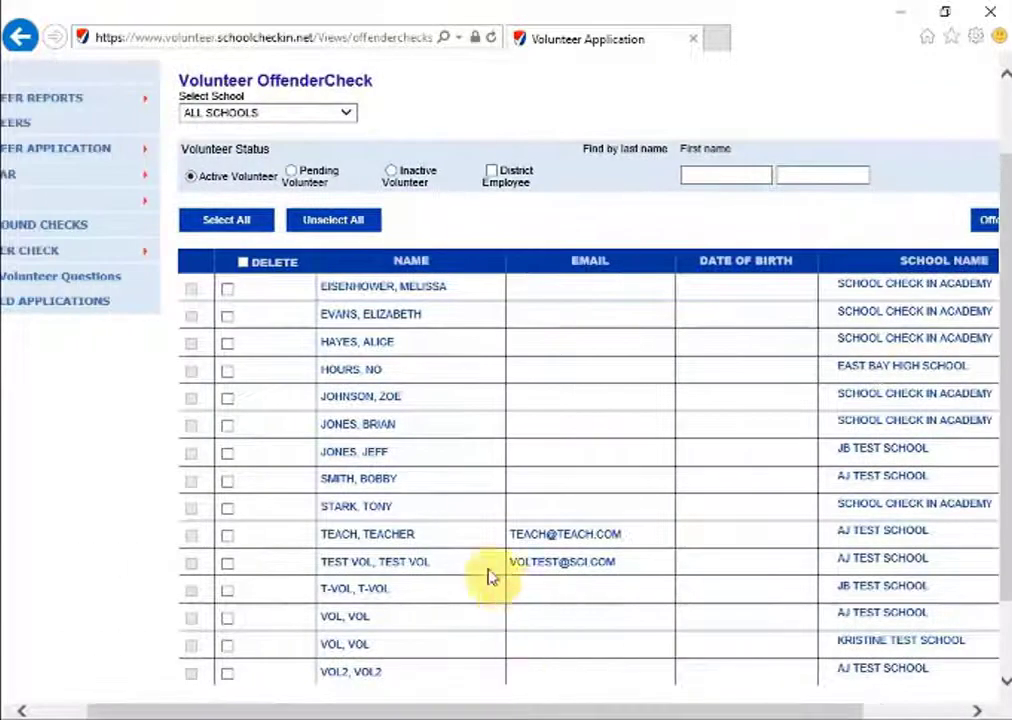
pyautogui.scroll(1, 460, 565)
pyautogui.moveTo(443, 708); pyautogui.dragTo(350, 705)
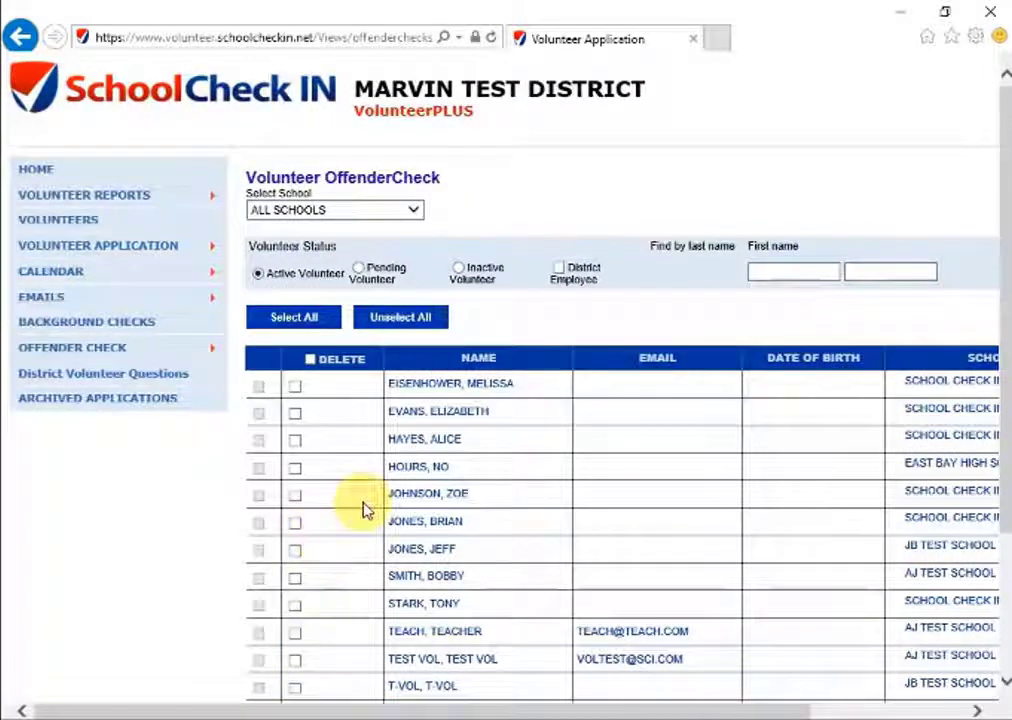
# View the District Volunteer Questions/Answers report, and look up the archived applications of SCHOOL CHECK IN ACADEMY.
pyautogui.click(204, 374)
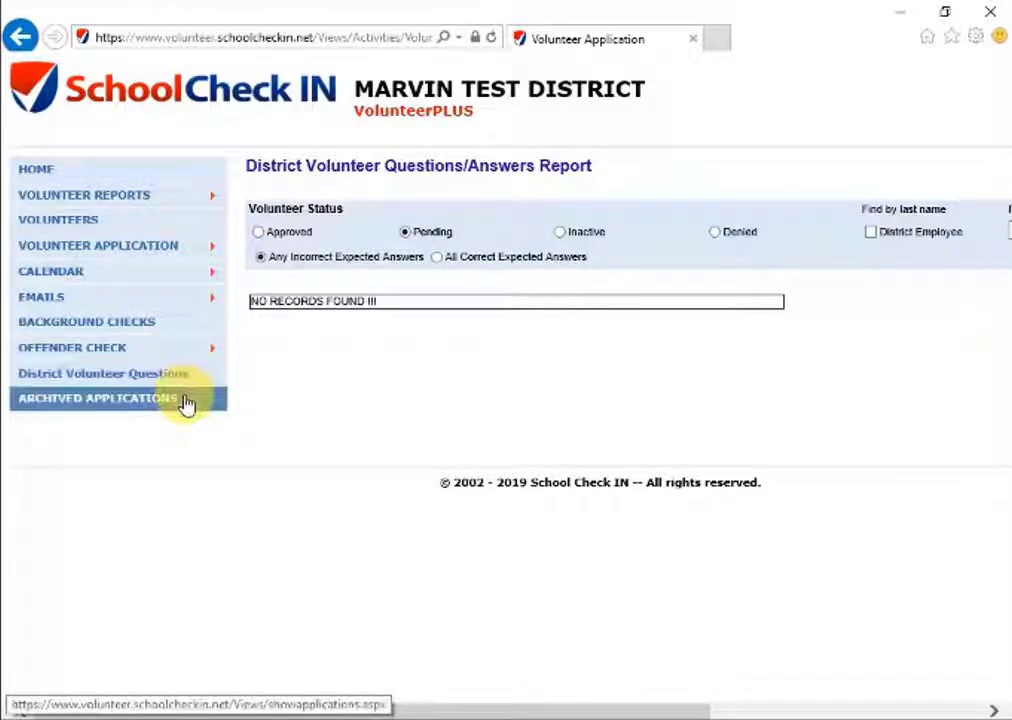
pyautogui.click(186, 404)
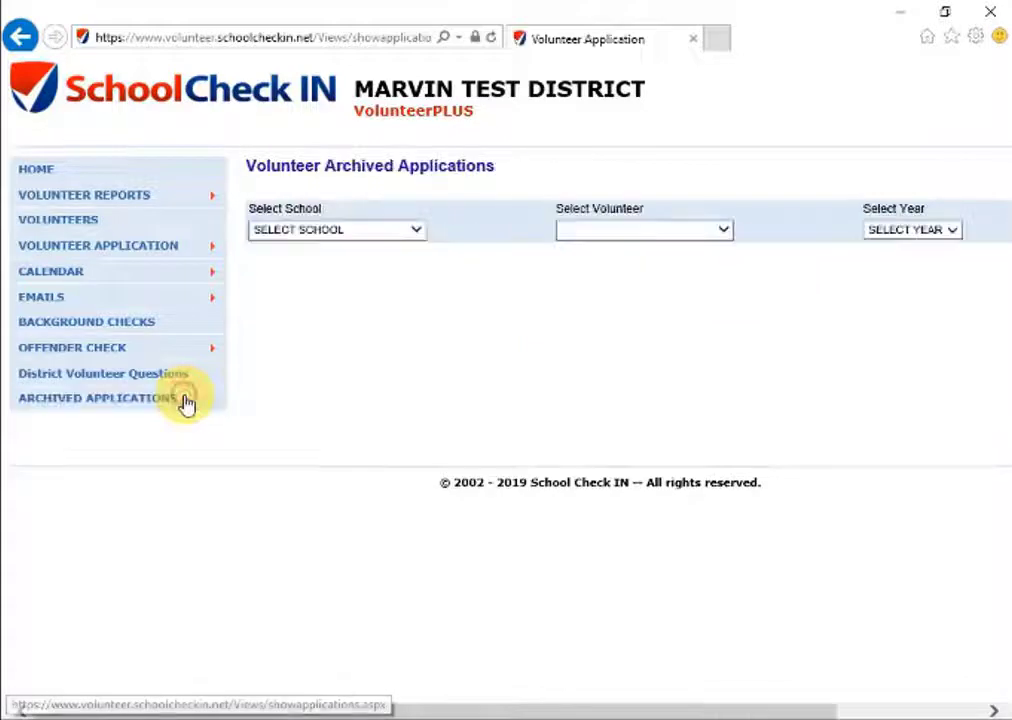
pyautogui.click(380, 242)
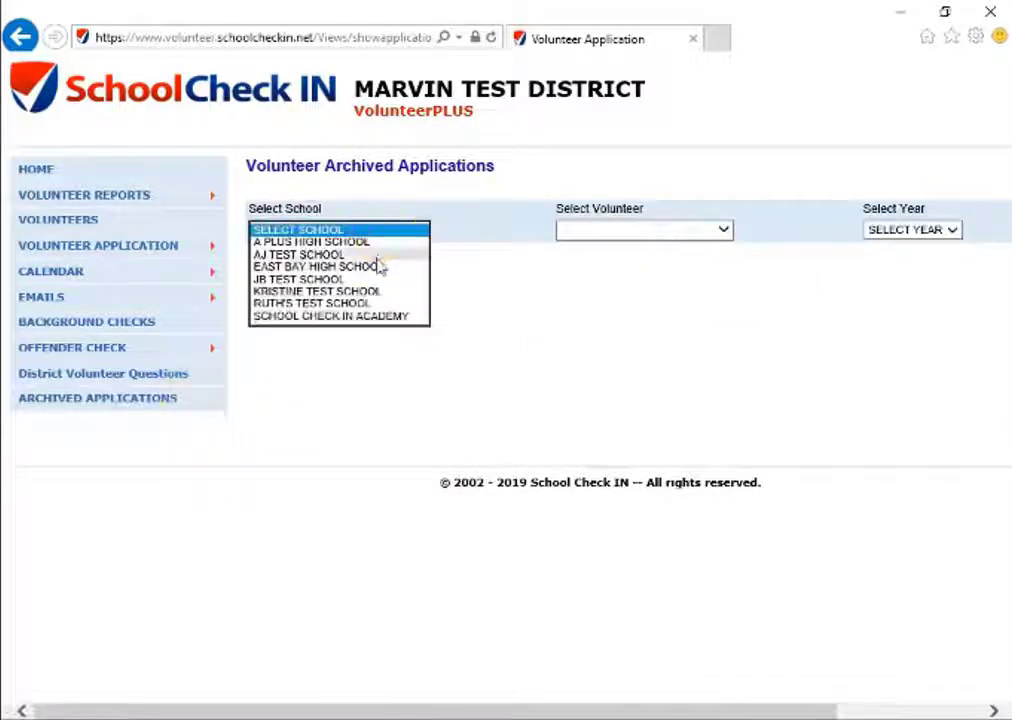
pyautogui.click(360, 318)
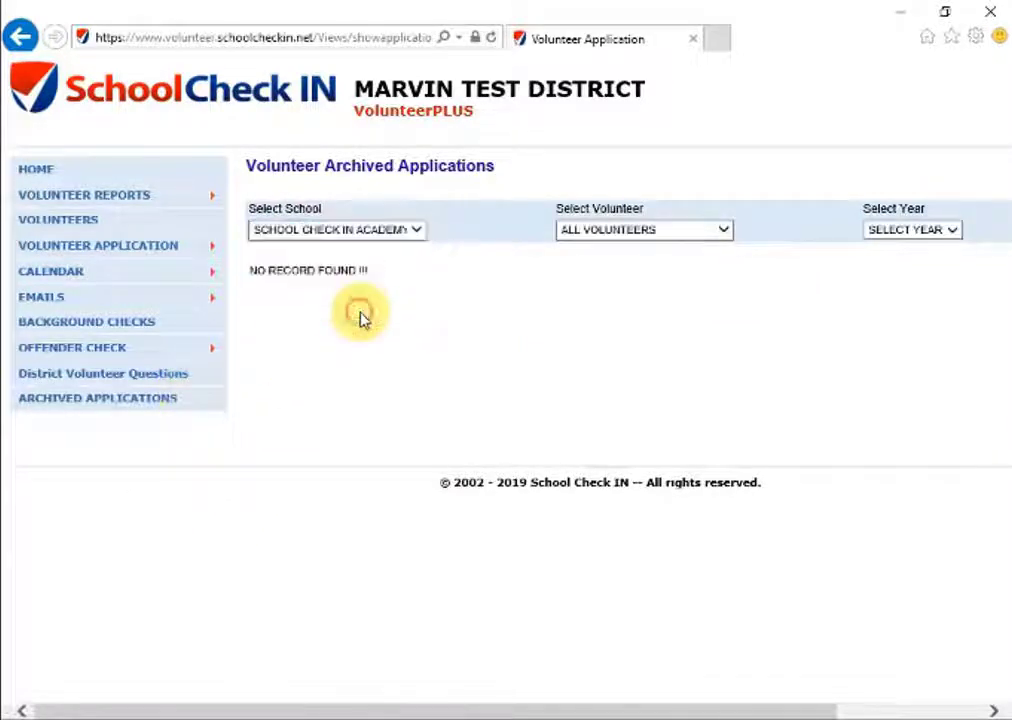
# Check the archived applications of the other schools, including KRISTINE TEST SCHOOL and A PLUS HIGH SCHOOL, and reset the school choice.
pyautogui.click(352, 233)
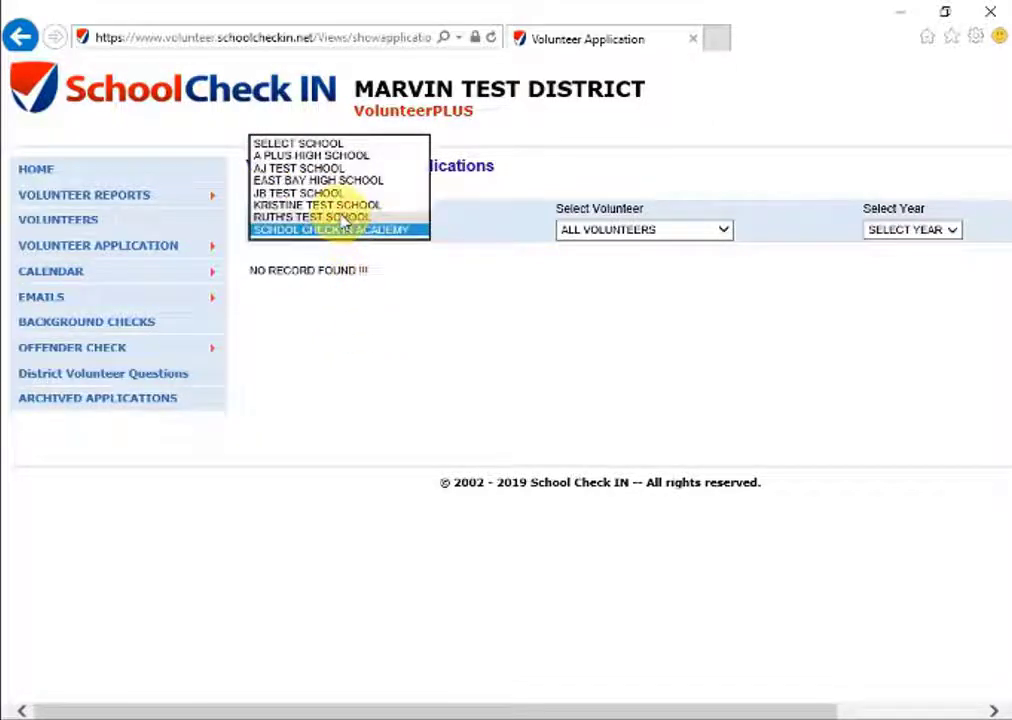
pyautogui.click(345, 230)
pyautogui.click(344, 228)
pyautogui.click(335, 217)
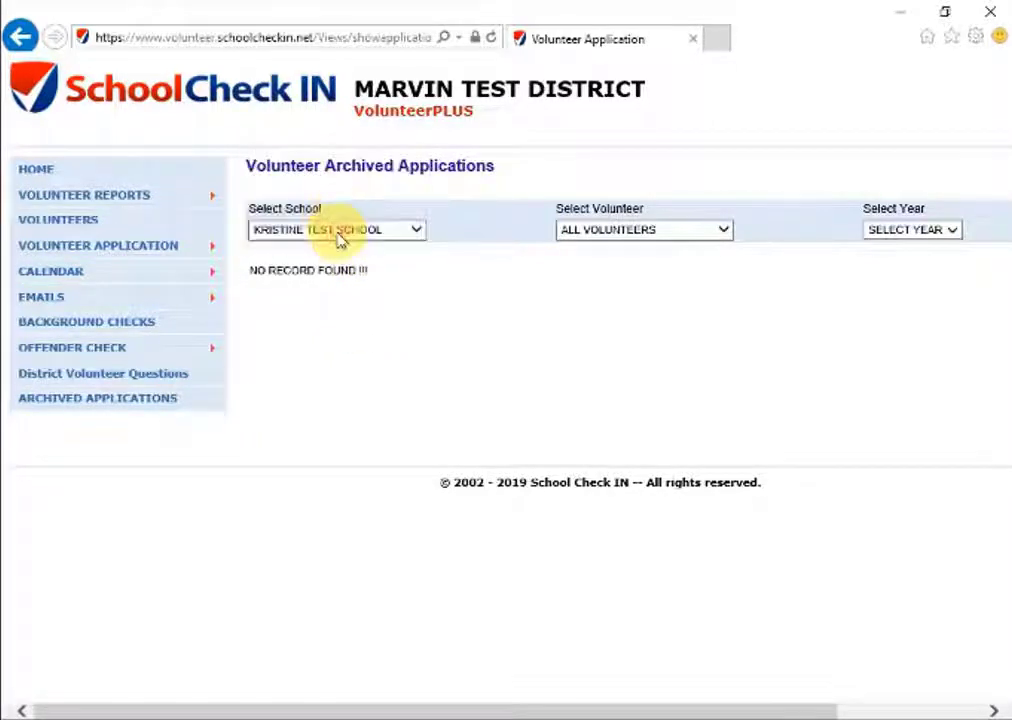
pyautogui.click(339, 232)
pyautogui.click(335, 217)
pyautogui.click(339, 230)
pyautogui.click(332, 209)
pyautogui.click(333, 238)
pyautogui.click(333, 242)
pyautogui.click(342, 236)
pyautogui.click(335, 205)
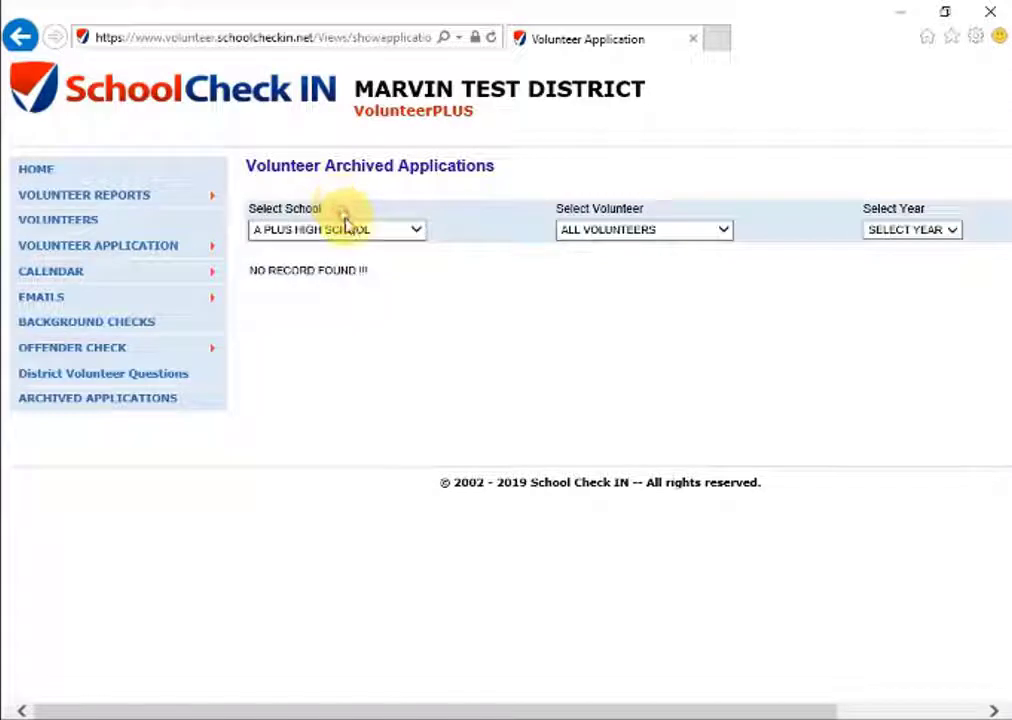
pyautogui.click(343, 229)
pyautogui.click(332, 217)
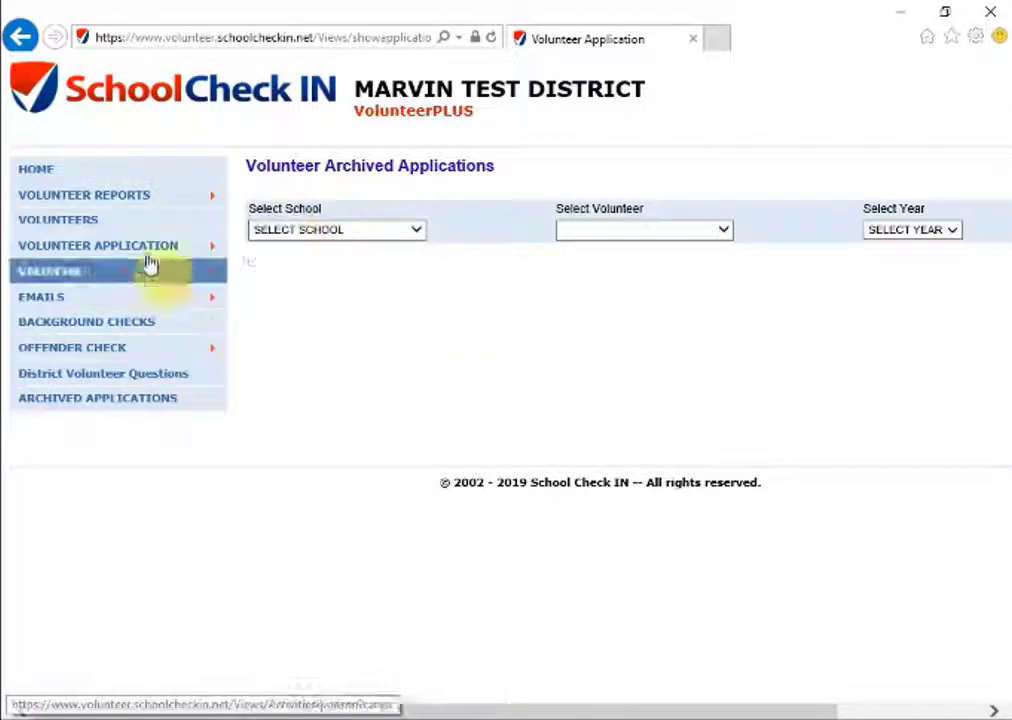
# Return to the VolunteerPLUS home page, go back to the main SCI site and bring its VolunteerPLUS entry into view.
pyautogui.click(40, 169)
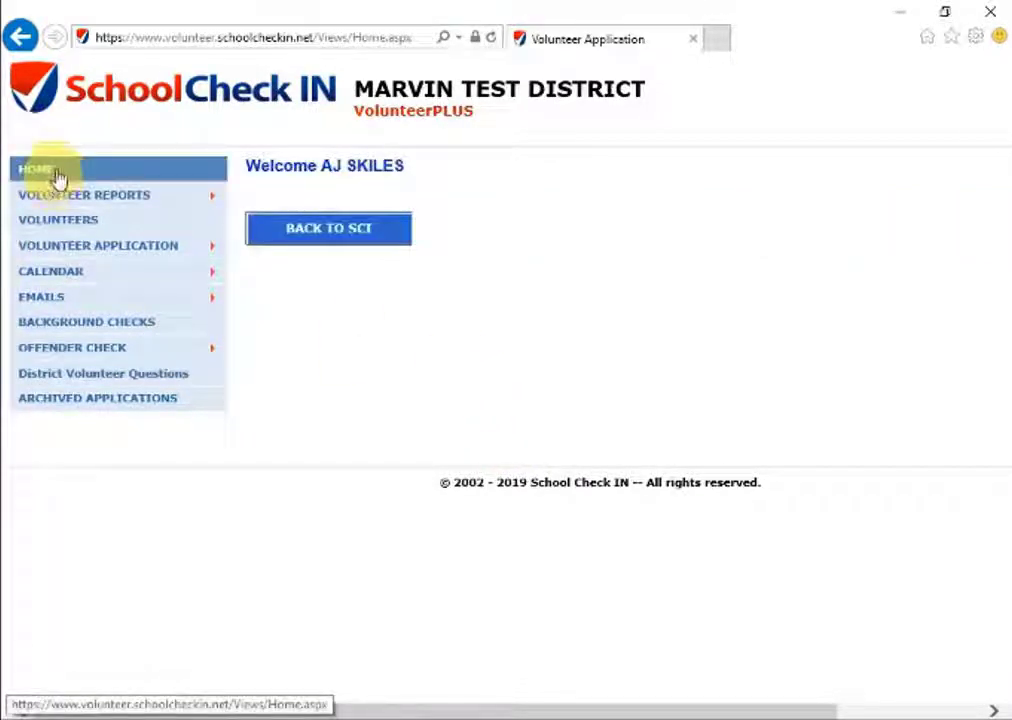
pyautogui.click(323, 233)
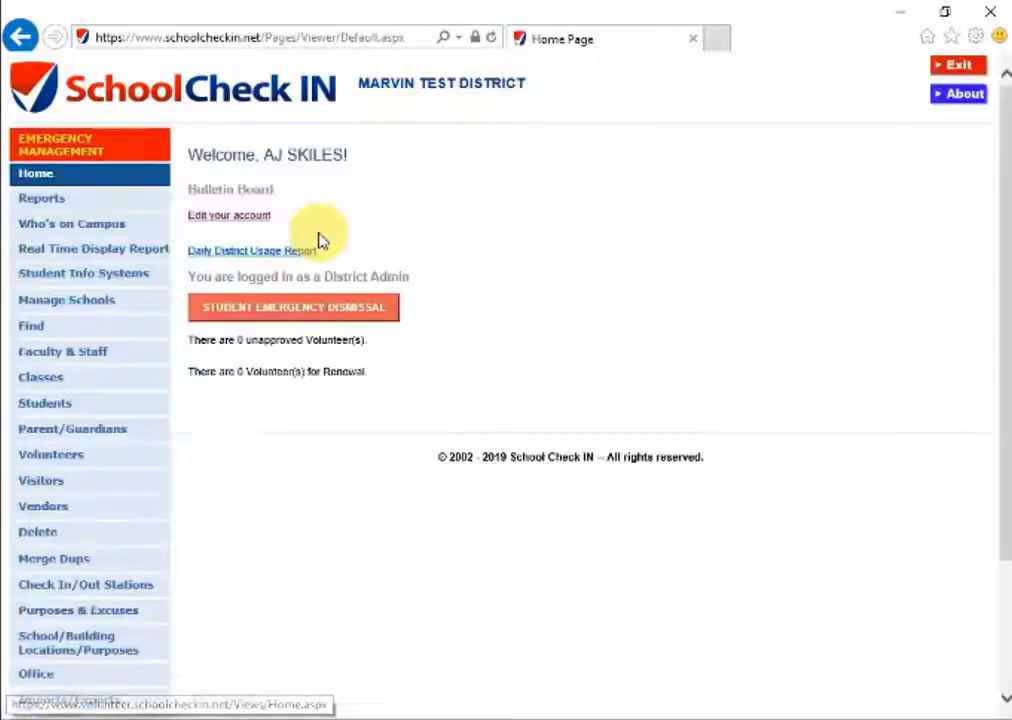
pyautogui.scroll(-3, 210, 445)
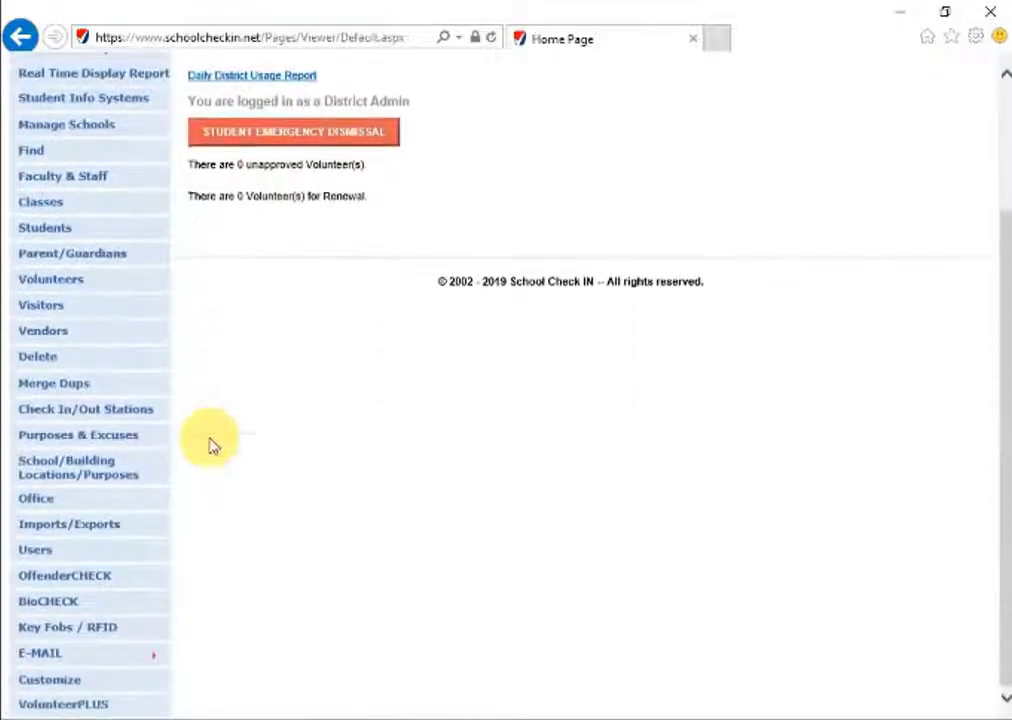